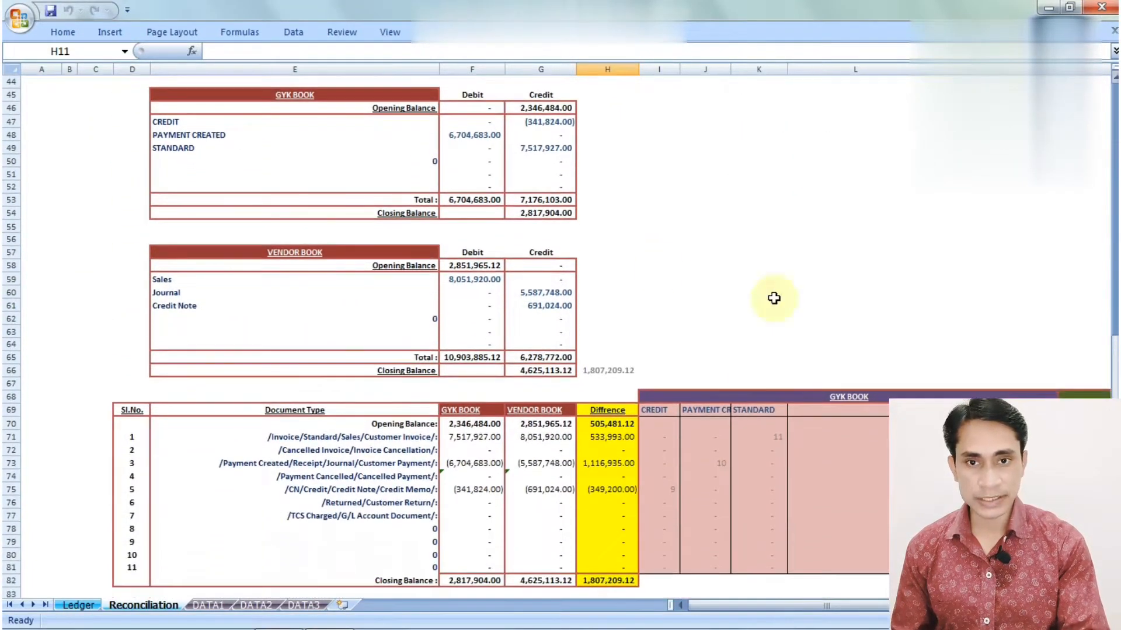
Review the GYK and vendor book summary tables and their document-type label and SUMIF formulas
{"action": "left_click_drag", "start_coordinate": [270, 95], "coordinate": [566, 213]}
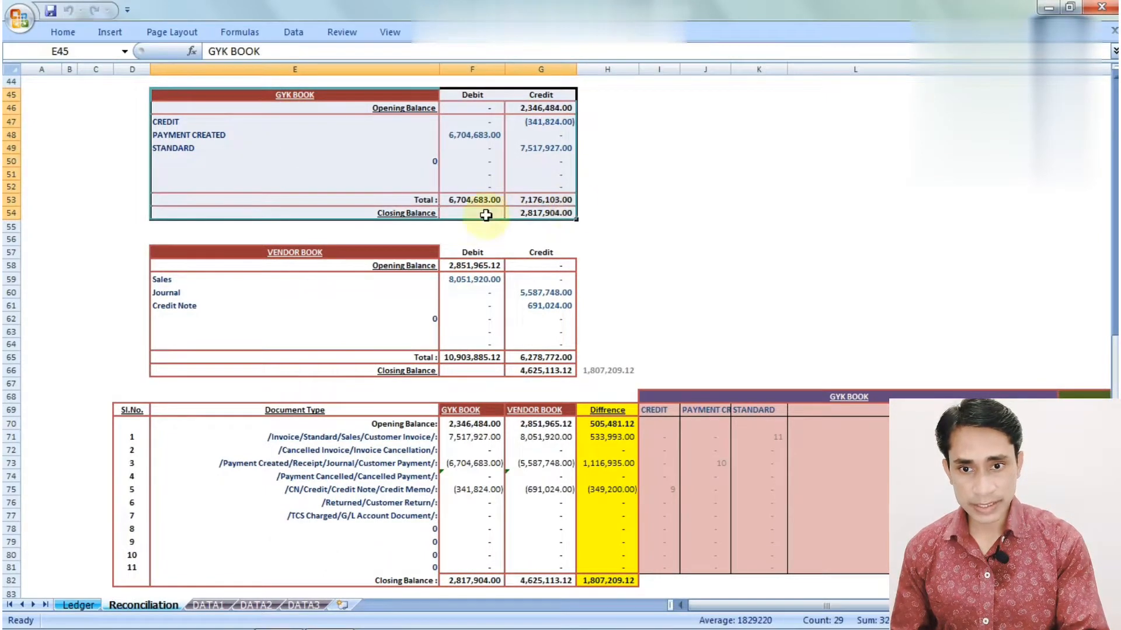
{"action": "left_click_drag", "start_coordinate": [420, 255], "coordinate": [512, 373]}
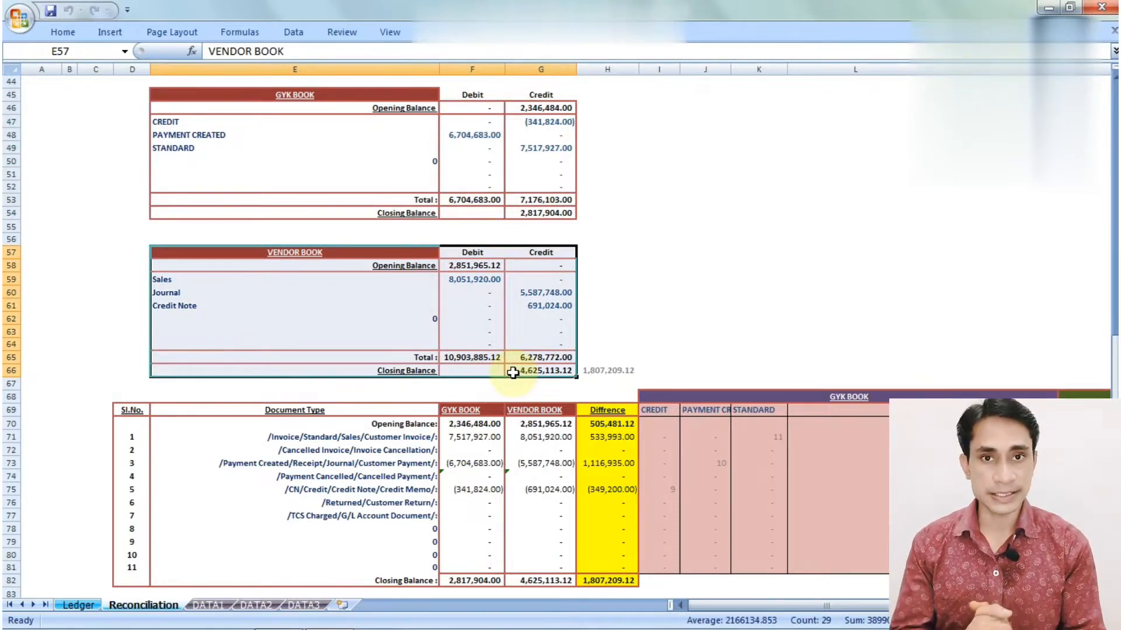
{"action": "left_click", "coordinate": [208, 122]}
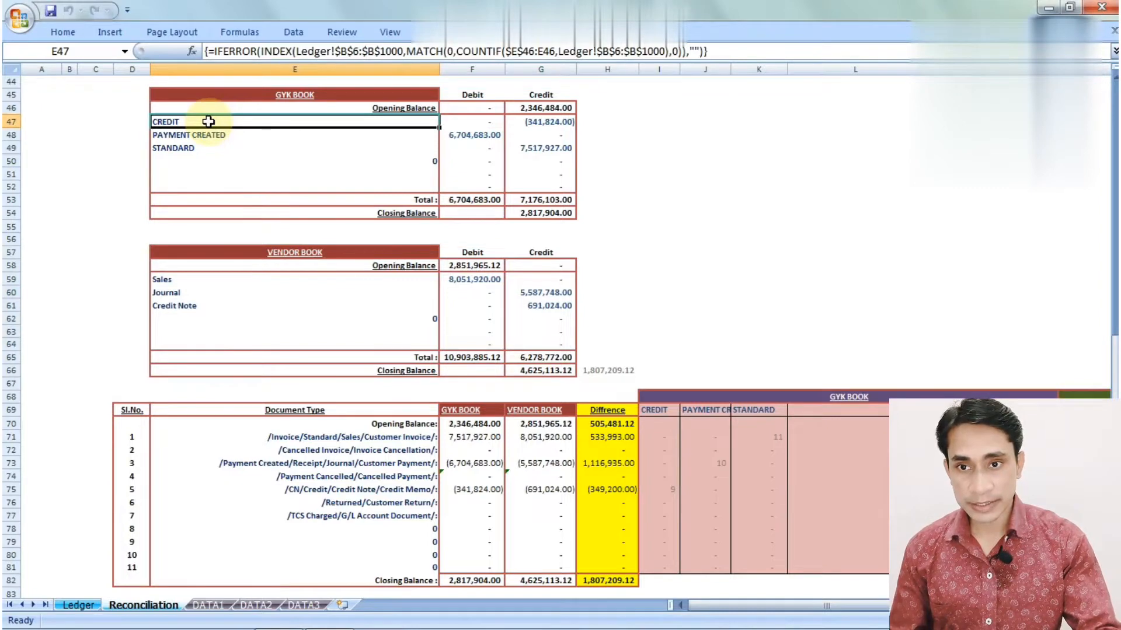
{"action": "key", "text": "Down"}
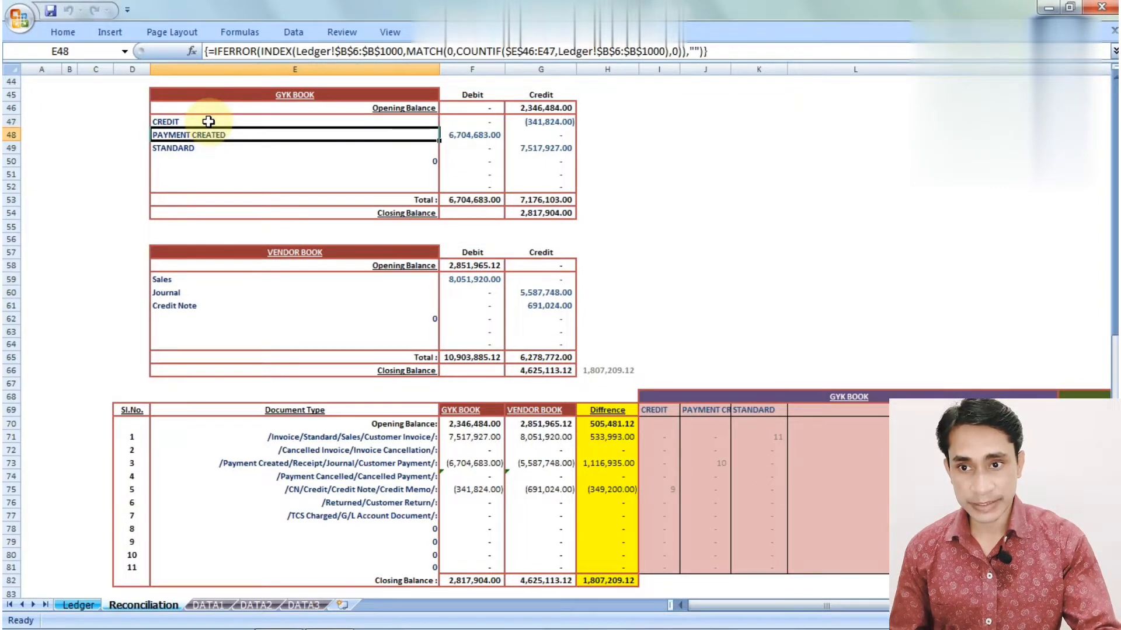
{"action": "key", "text": "Down"}
{"action": "key", "text": "Down"}
{"action": "key", "text": "Down"}
{"action": "key", "text": "Down"}
{"action": "key", "text": "Down"}
{"action": "key", "text": "Down"}
{"action": "key", "text": "Down"}
{"action": "key", "text": "Down"}
{"action": "key", "text": "Down"}
{"action": "key", "text": "Down"}
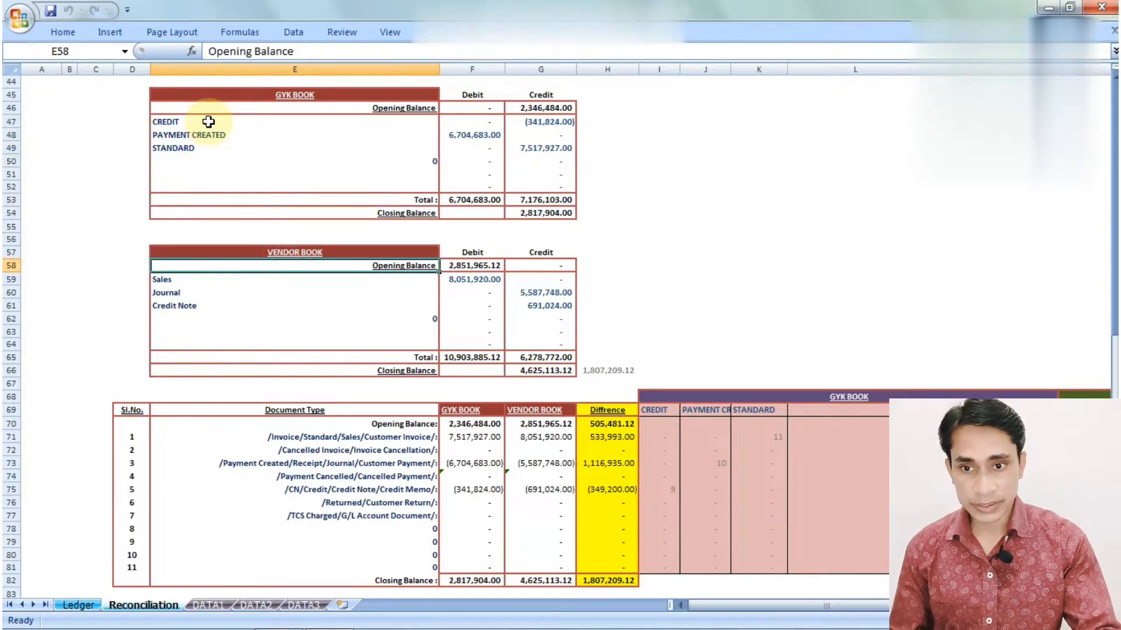
{"action": "key", "text": "Down"}
{"action": "key", "text": "Down"}
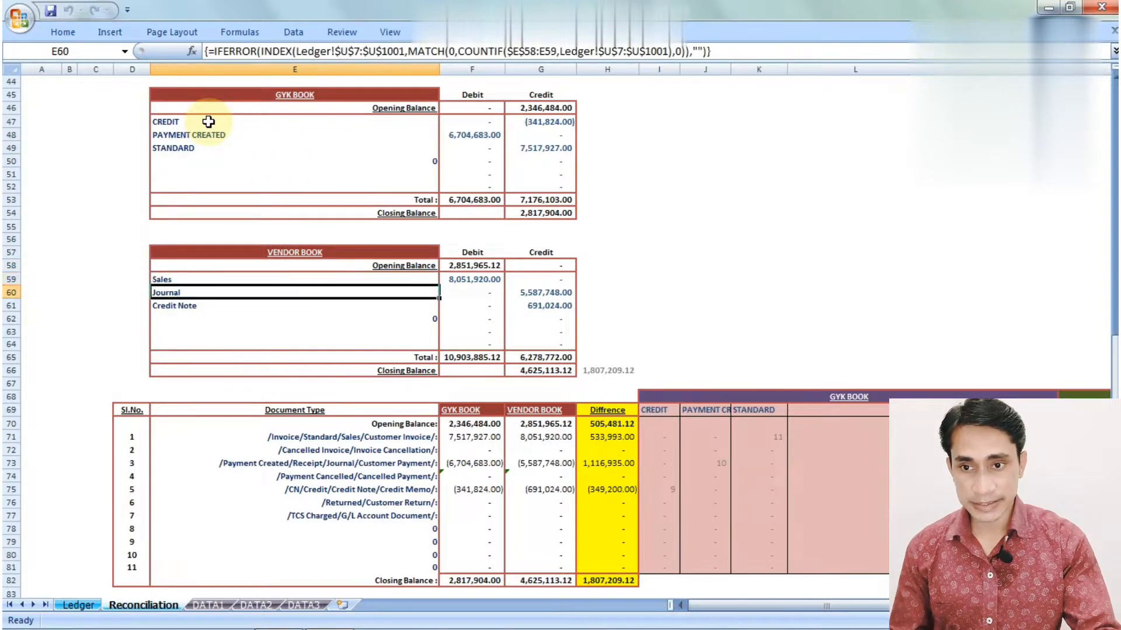
{"action": "key", "text": "Down"}
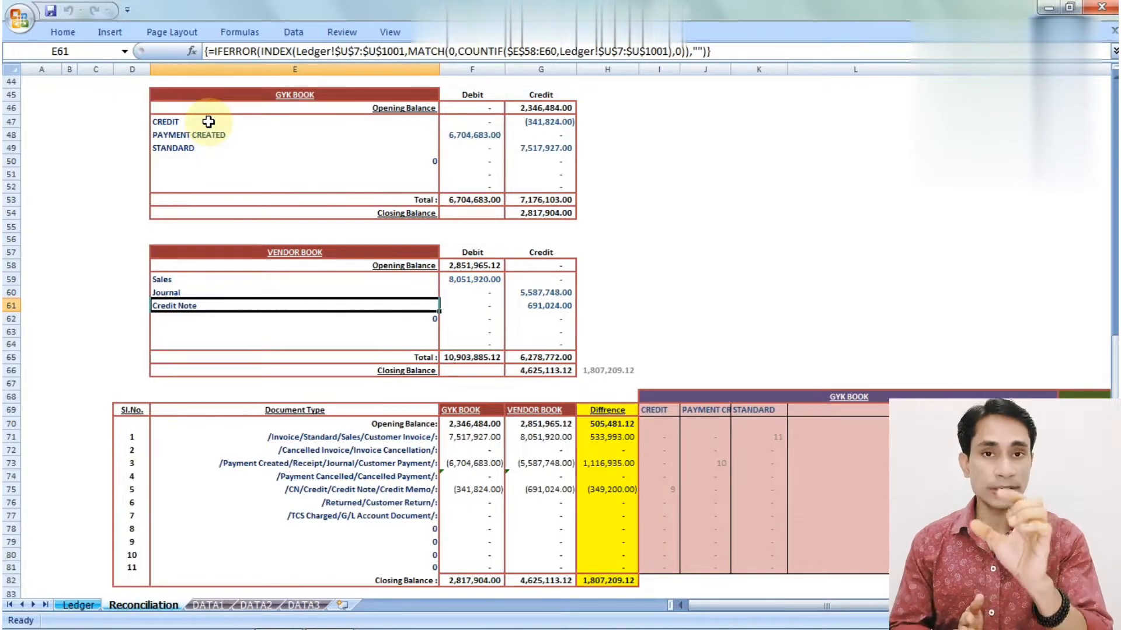
{"action": "left_click", "coordinate": [435, 124]}
{"action": "left_click", "coordinate": [523, 122]}
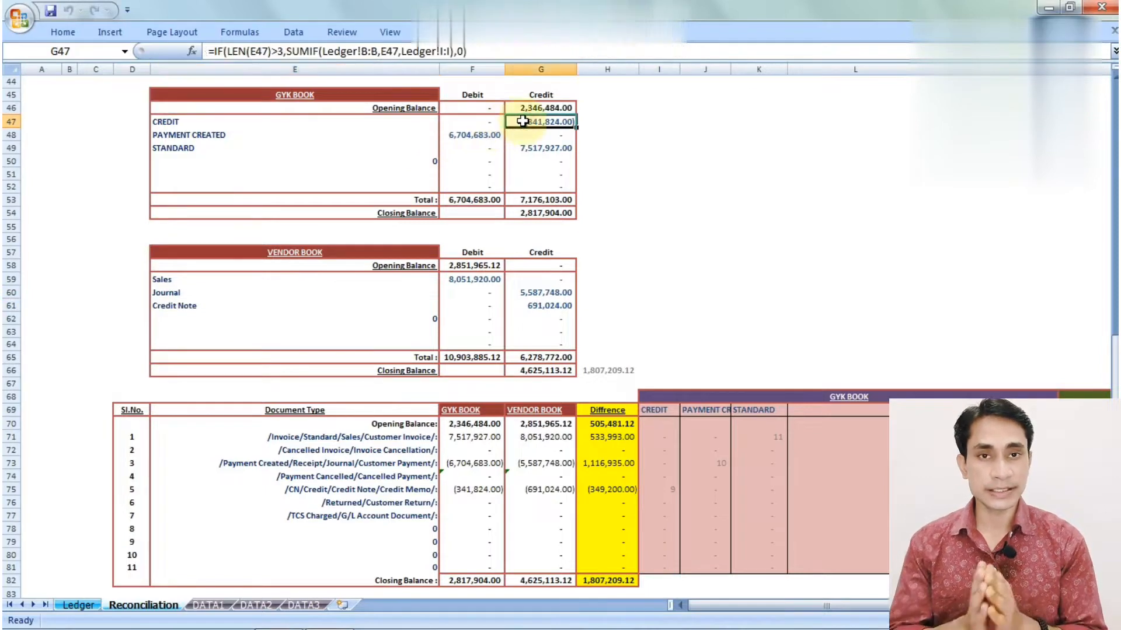
{"action": "left_click", "coordinate": [607, 265]}
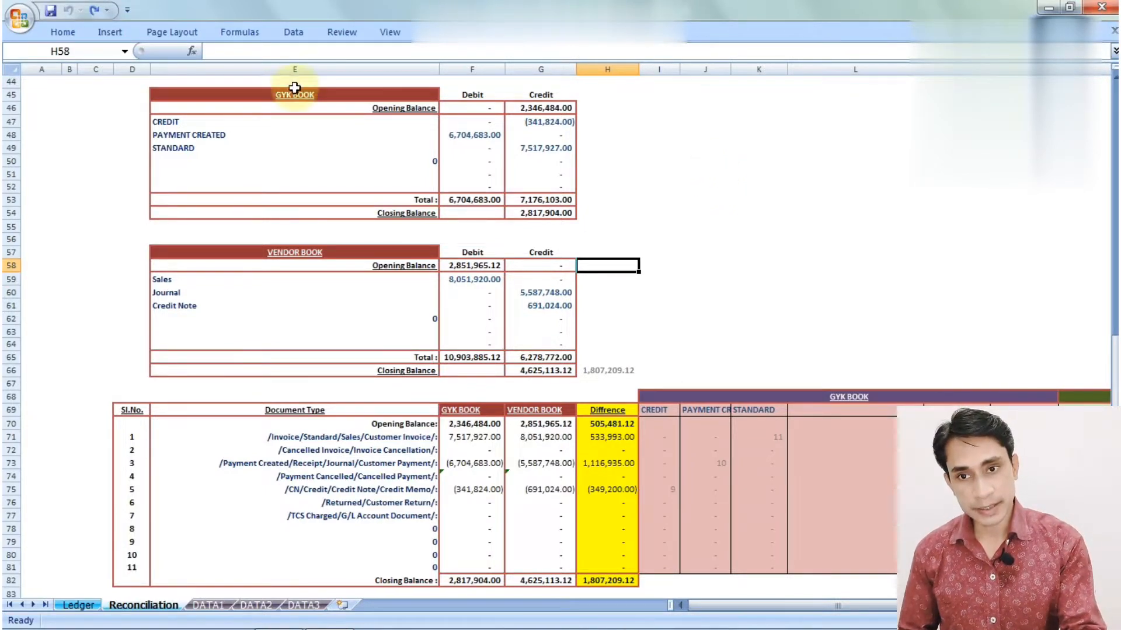
Re-check labels E47:E53 and F48's SUMIF formula (6,704,683.00), then show the Ledger sheet
{"action": "left_click", "coordinate": [267, 123]}
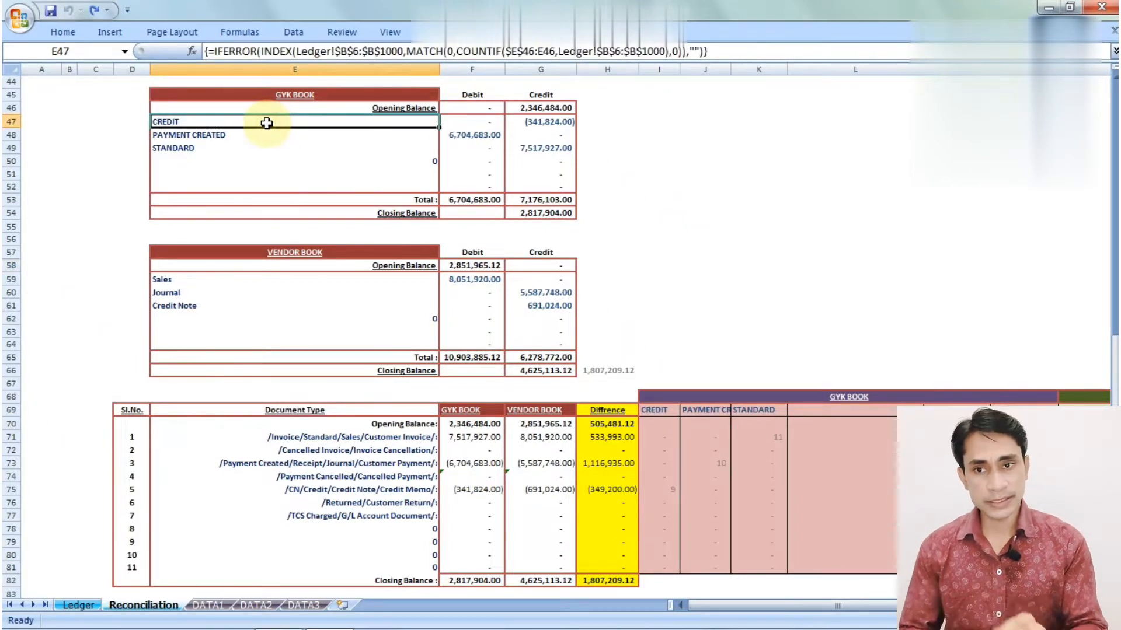
{"action": "left_click_drag", "start_coordinate": [266, 123], "coordinate": [257, 198]}
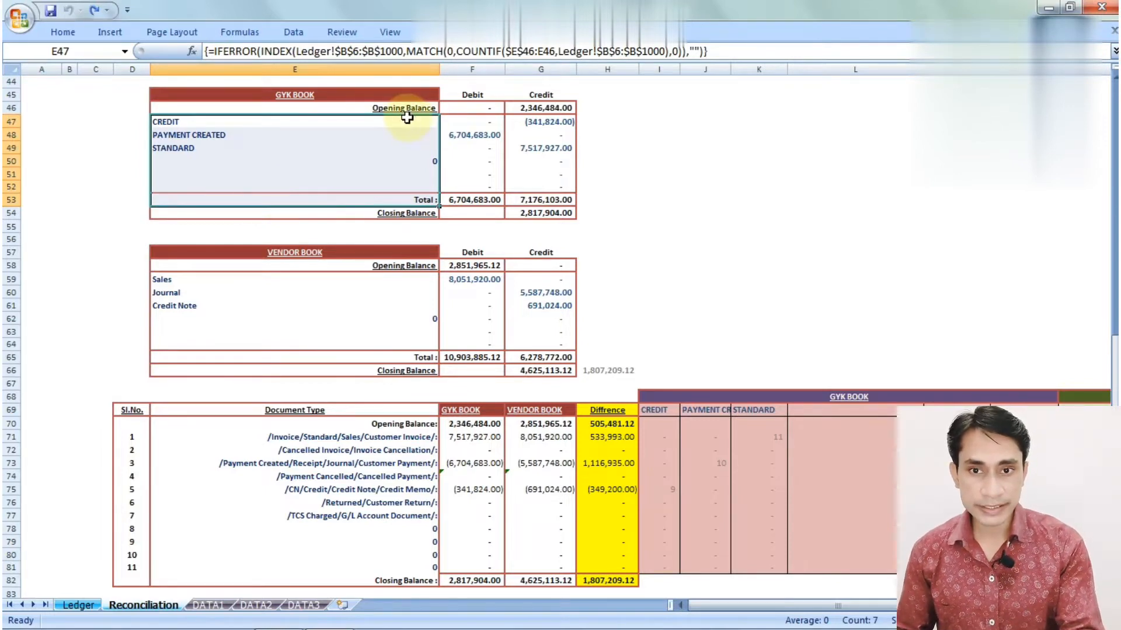
{"action": "left_click", "coordinate": [477, 135]}
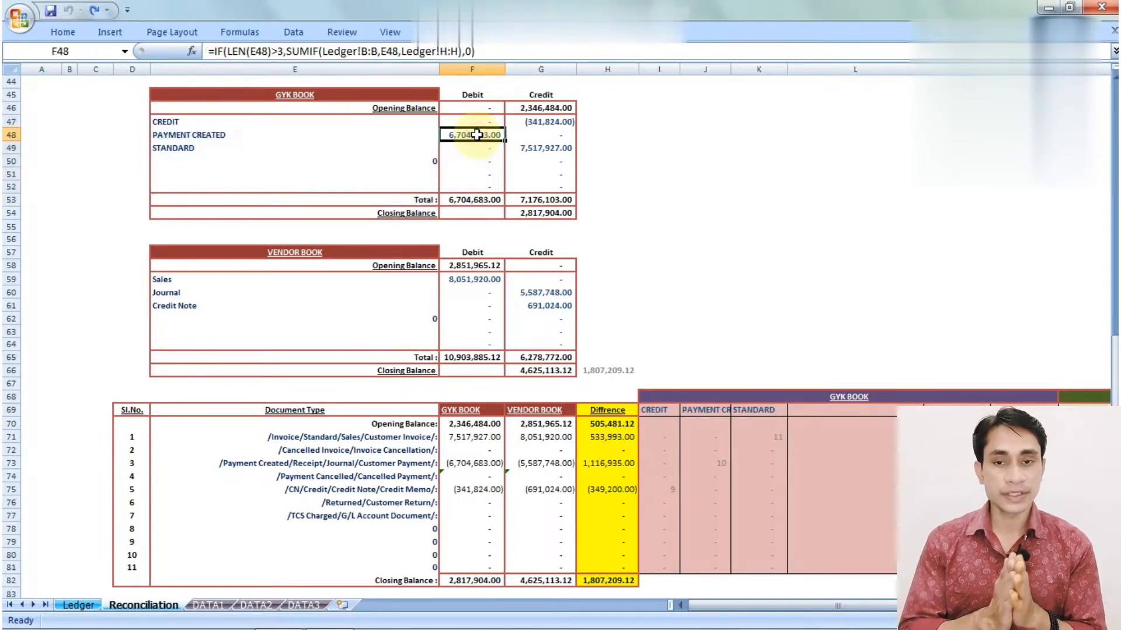
{"action": "left_click", "coordinate": [315, 50]}
{"action": "left_click_drag", "start_coordinate": [318, 51], "coordinate": [290, 51]}
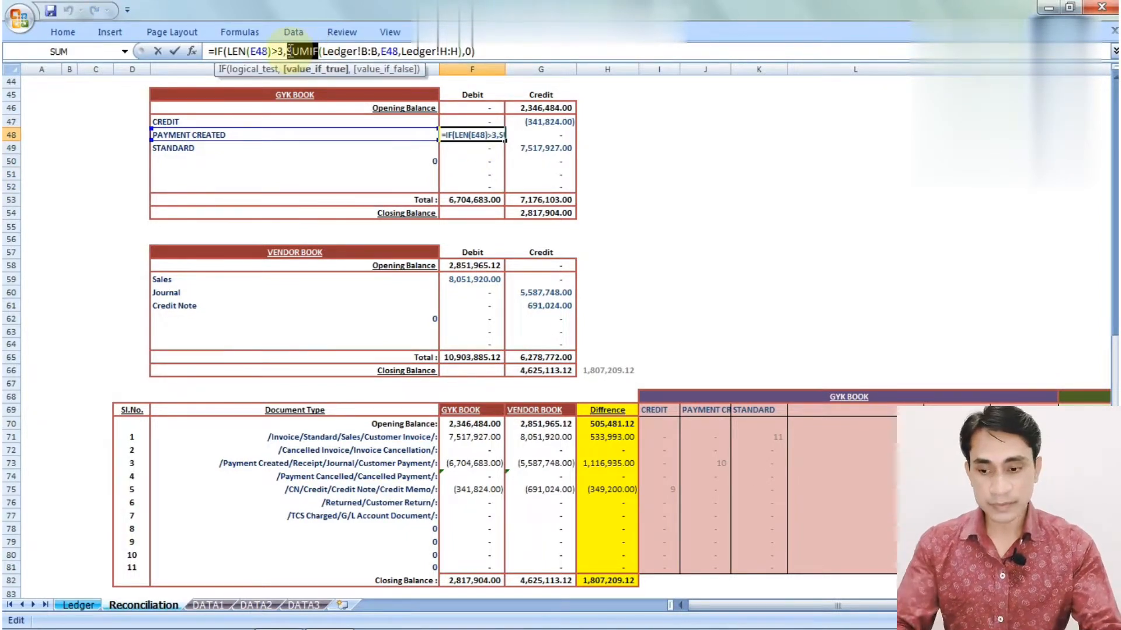
{"action": "key", "text": "Return"}
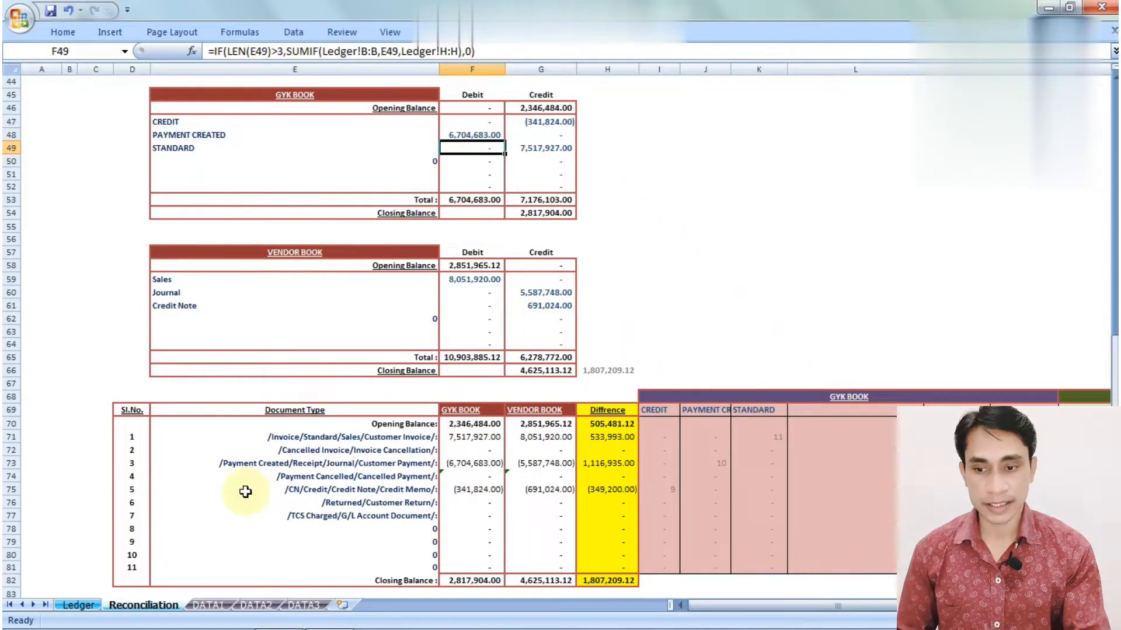
{"action": "left_click", "coordinate": [91, 609]}
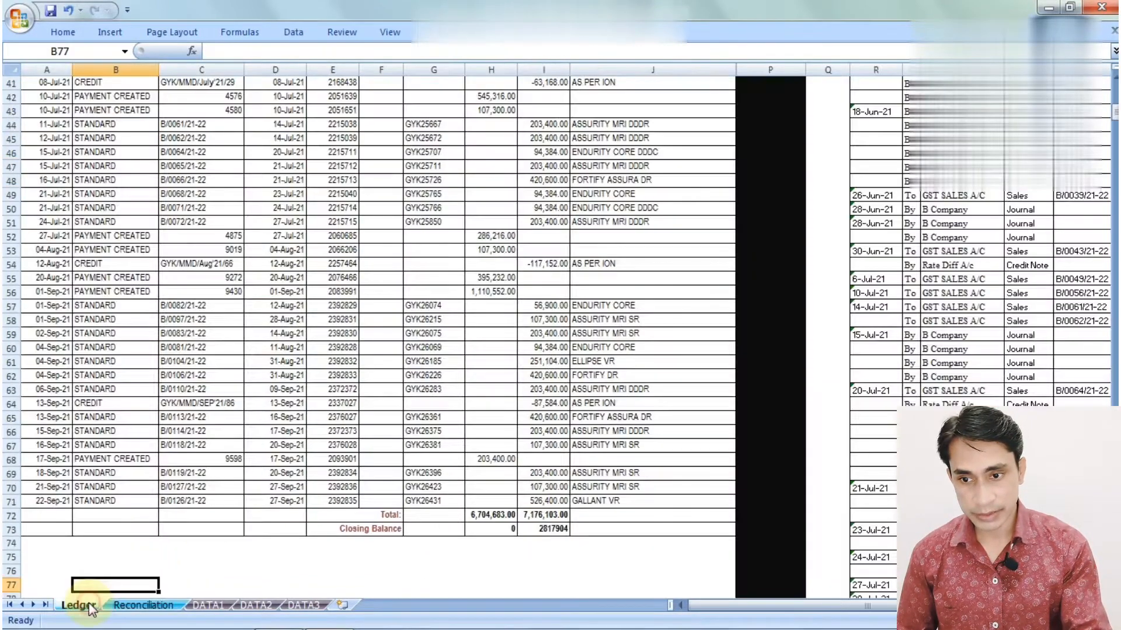
Copy the STANDARD label from B71 into B78 below the ledger
{"action": "key", "text": "Down"}
{"action": "key", "text": "Down"}
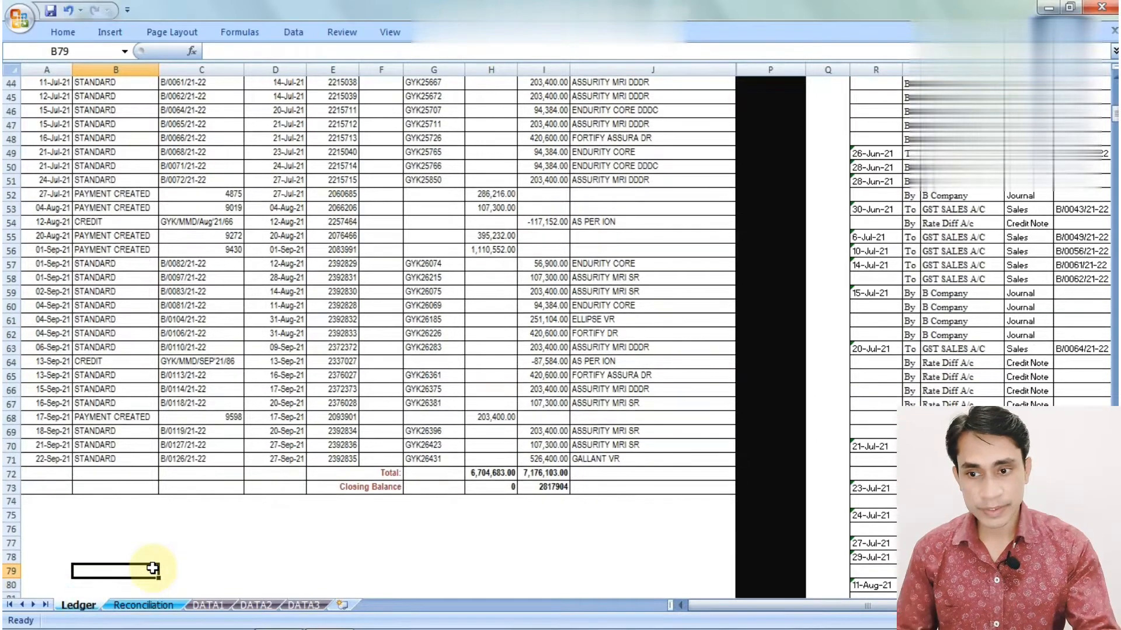
{"action": "key", "text": "Up"}
{"action": "key", "text": "Up"}
{"action": "key", "text": "Up"}
{"action": "key", "text": "Up"}
{"action": "key", "text": "Up"}
{"action": "key", "text": "Up"}
{"action": "key", "text": "Up"}
{"action": "key", "text": "Up"}
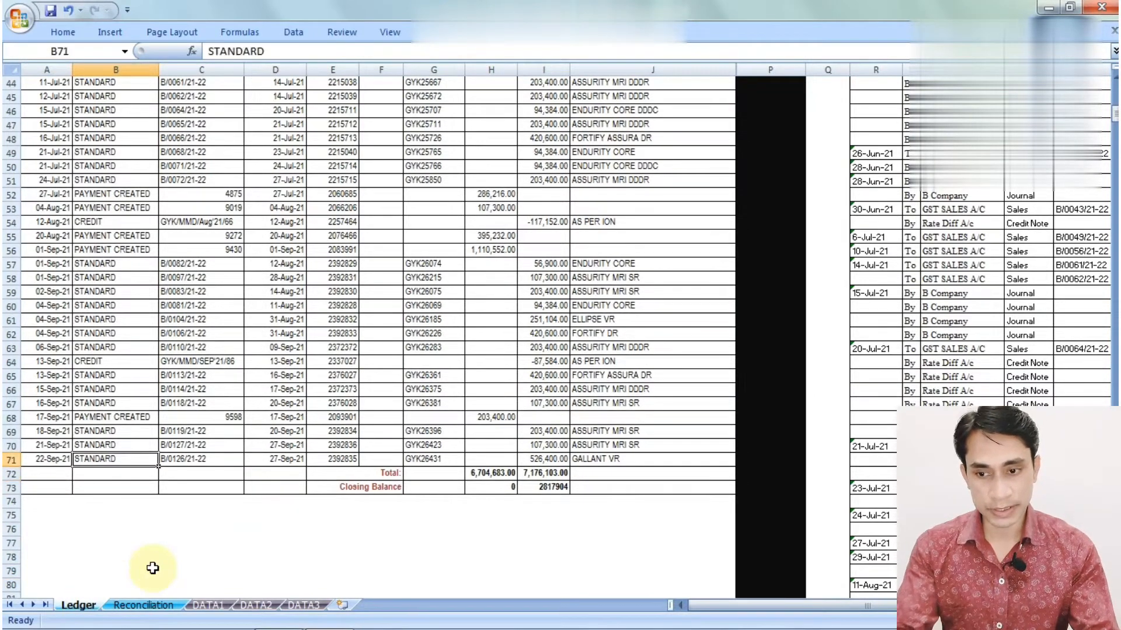
{"action": "key", "text": "ctrl+c"}
{"action": "key", "text": "Down"}
{"action": "key", "text": "Down"}
{"action": "key", "text": "Down"}
{"action": "key", "text": "Down"}
{"action": "key", "text": "Down"}
{"action": "key", "text": "Down"}
{"action": "key", "text": "Down"}
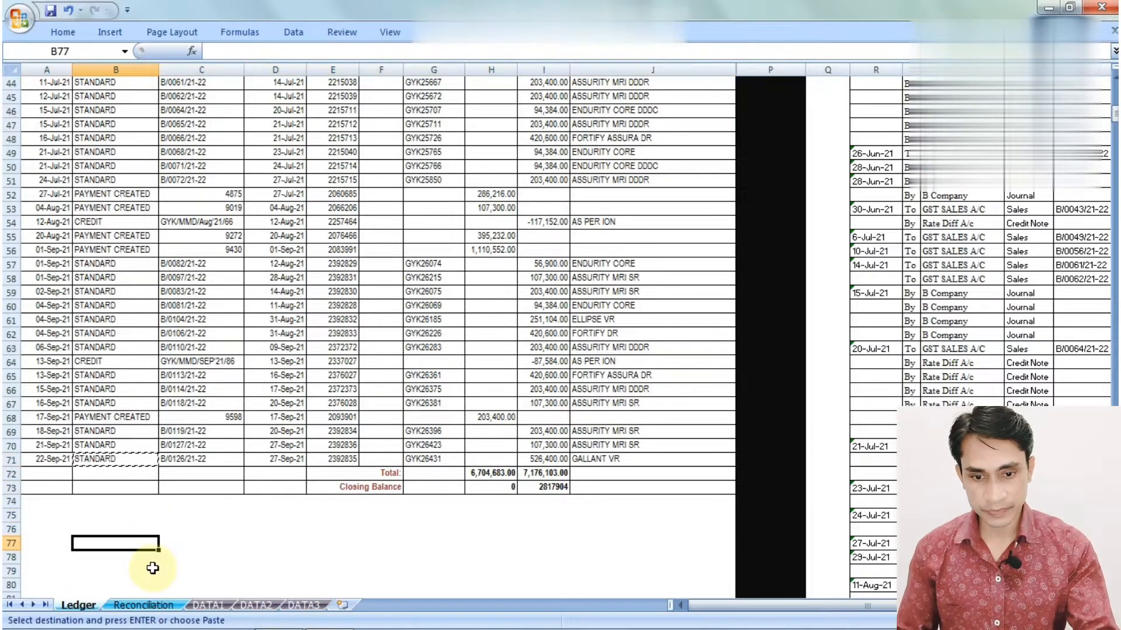
{"action": "key", "text": "Return"}
Begin a SUMIF formula in C78 with =sumi
{"action": "key", "text": "Right"}
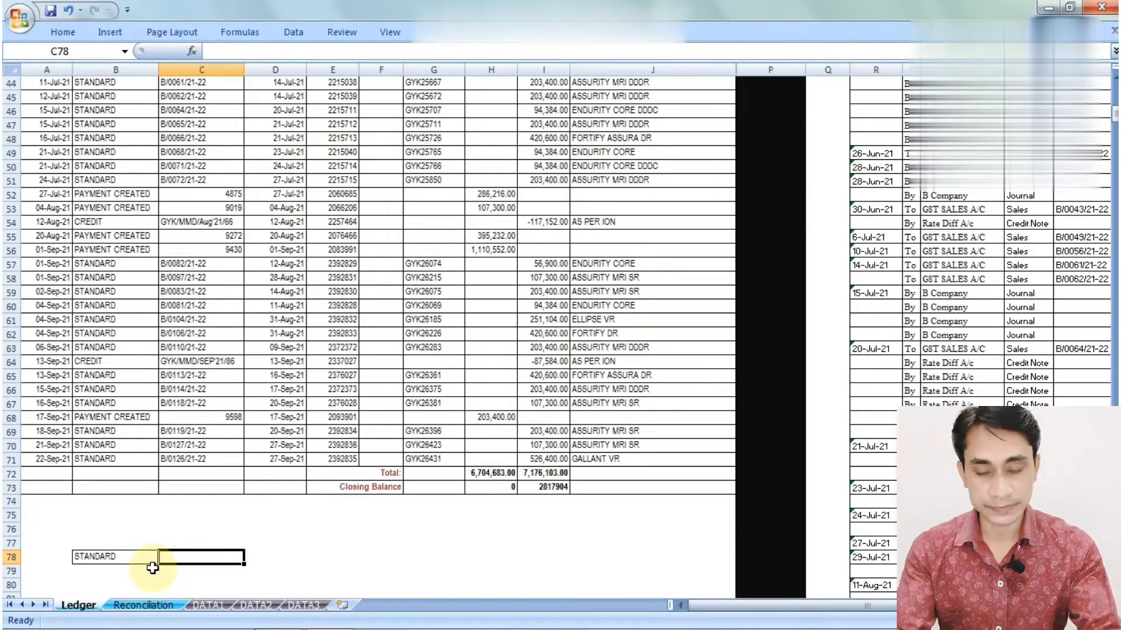
{"action": "type", "text": "=sumif"}
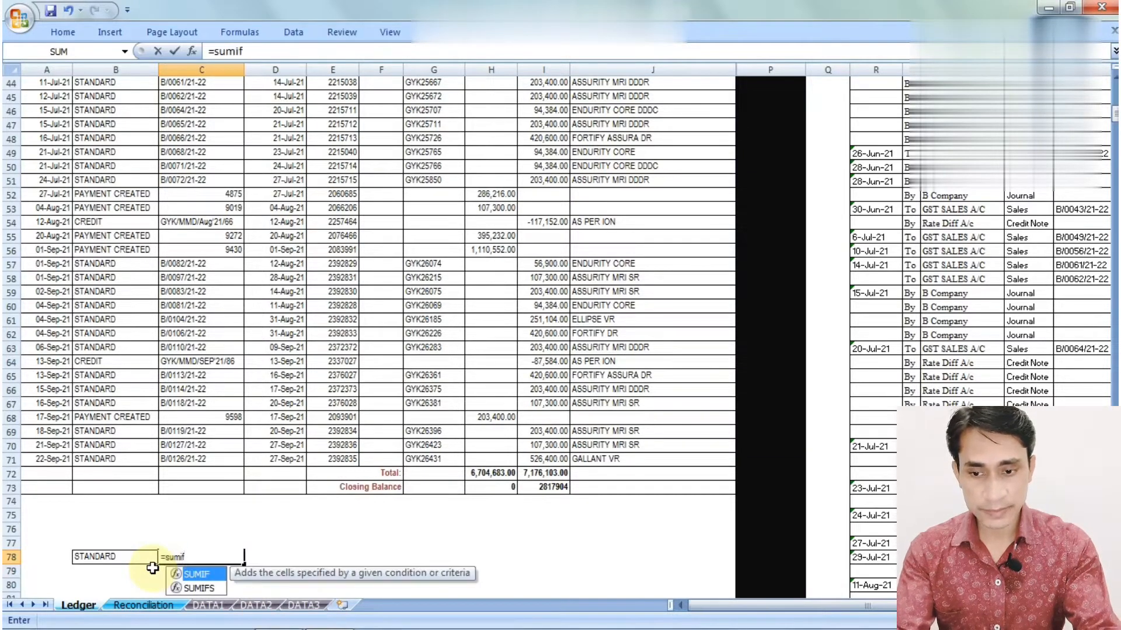
{"action": "key", "text": "Tab"}
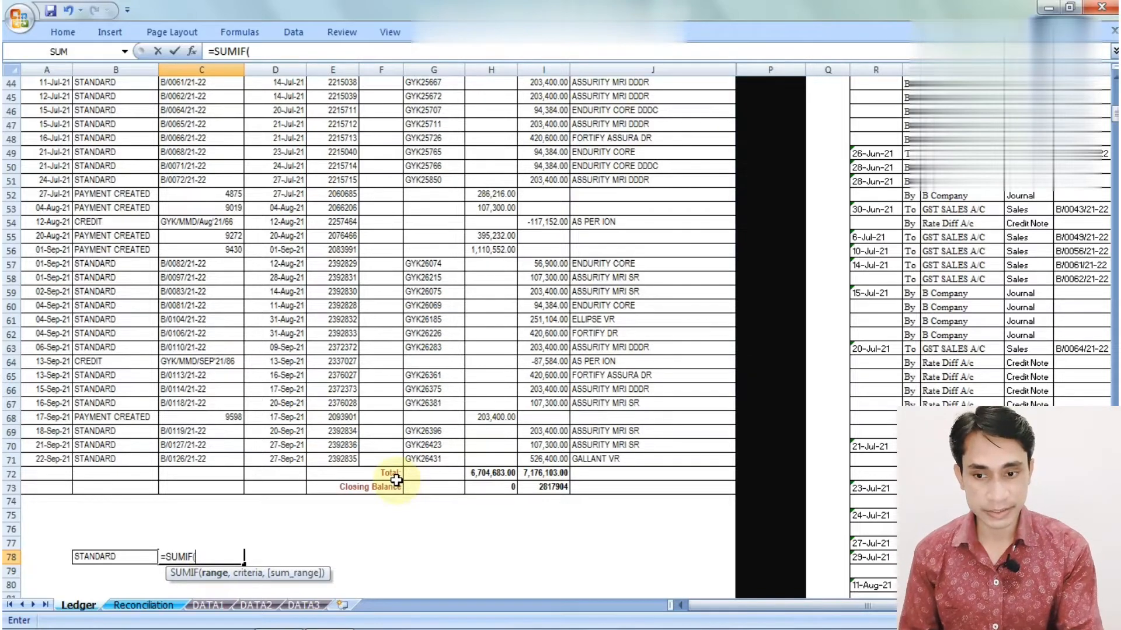
Give the SUMIF range B6:I71, excluding the Total row, and criterion B78 (STANDARD)
{"action": "key", "text": "ctrl+Home"}
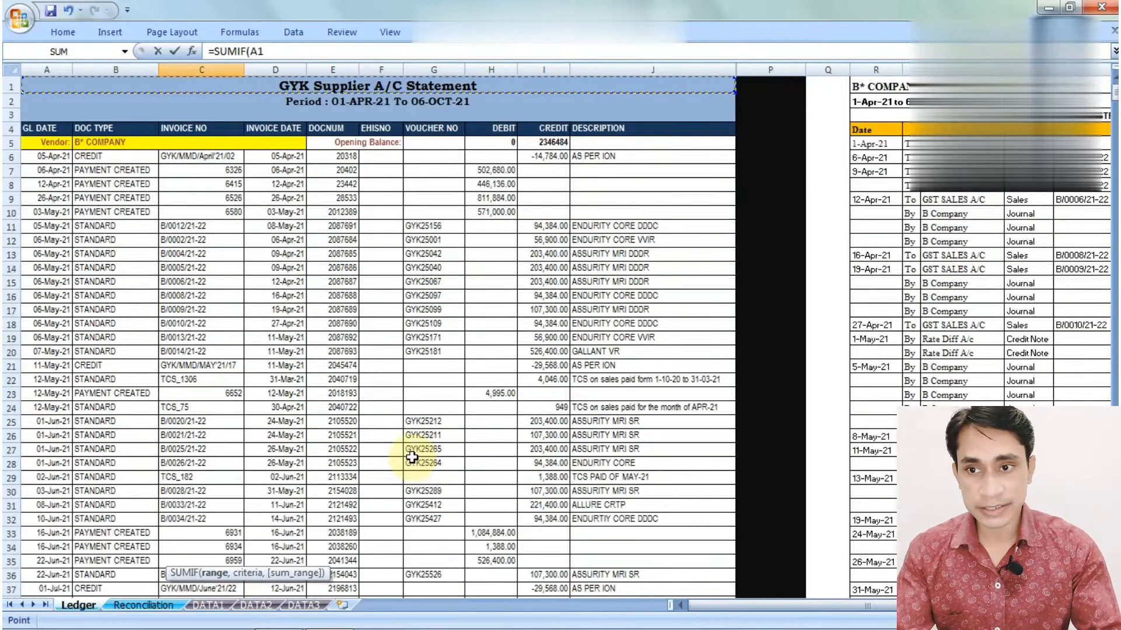
{"action": "key", "text": "Down"}
{"action": "key", "text": "Down"}
{"action": "key", "text": "Down"}
{"action": "key", "text": "Down"}
{"action": "key", "text": "Down"}
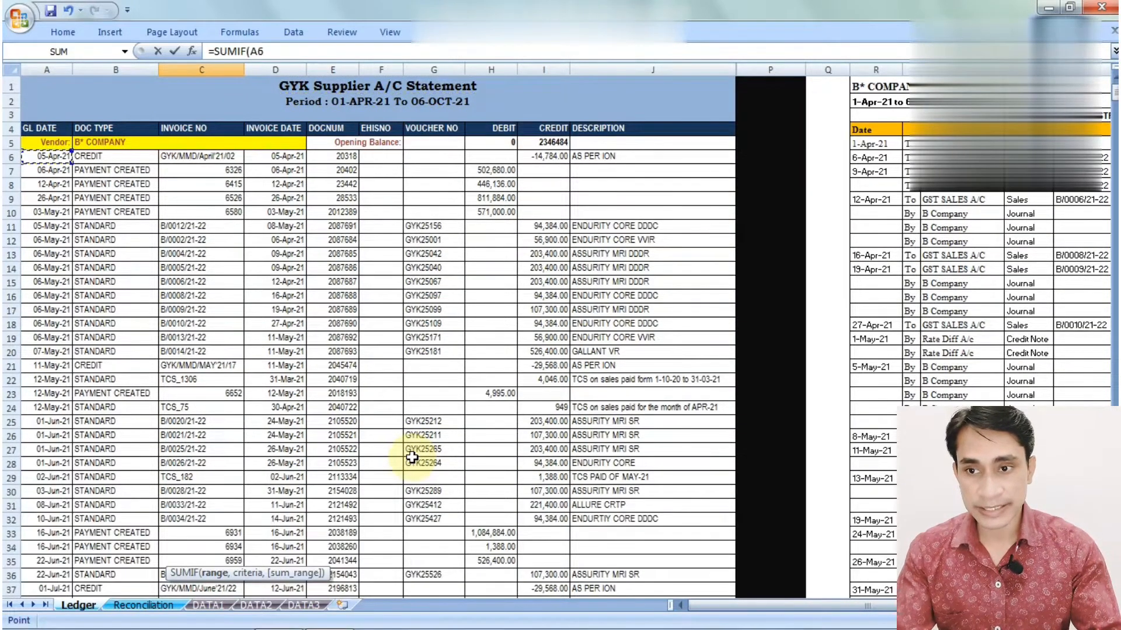
{"action": "key", "text": "Right"}
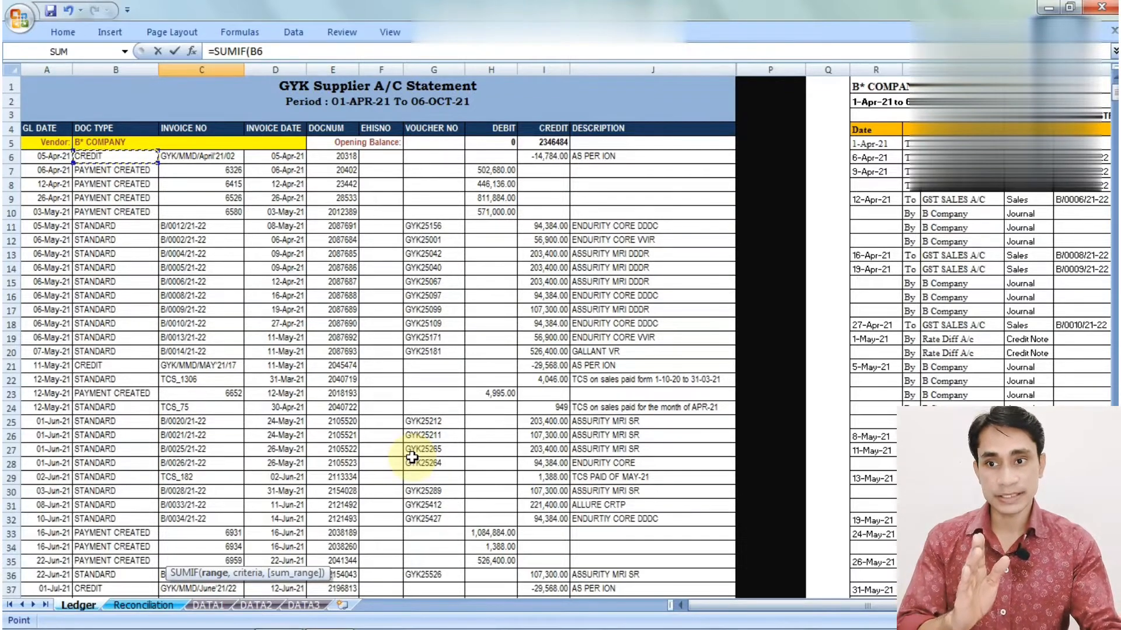
{"action": "key", "text": "Down"}
{"action": "key", "text": "Up"}
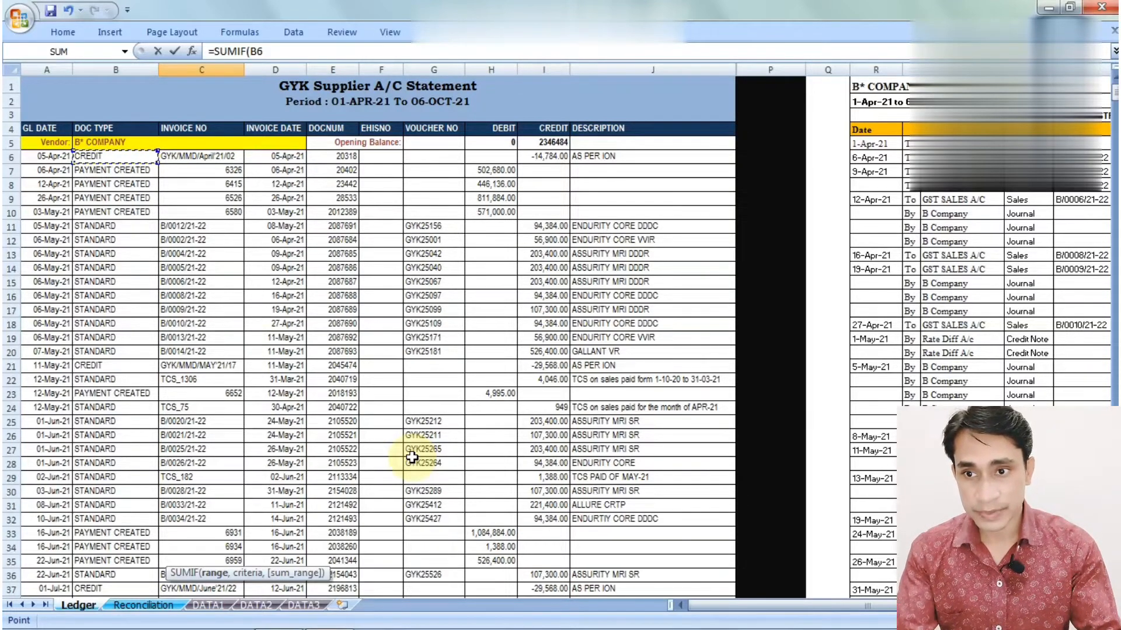
{"action": "key", "text": "shift+Right"}
{"action": "key", "text": "shift+Right"}
{"action": "key", "text": "shift+Right"}
{"action": "key", "text": "shift+Right"}
{"action": "key", "text": "shift+Right"}
{"action": "key", "text": "shift+Right"}
{"action": "key", "text": "shift+Right"}
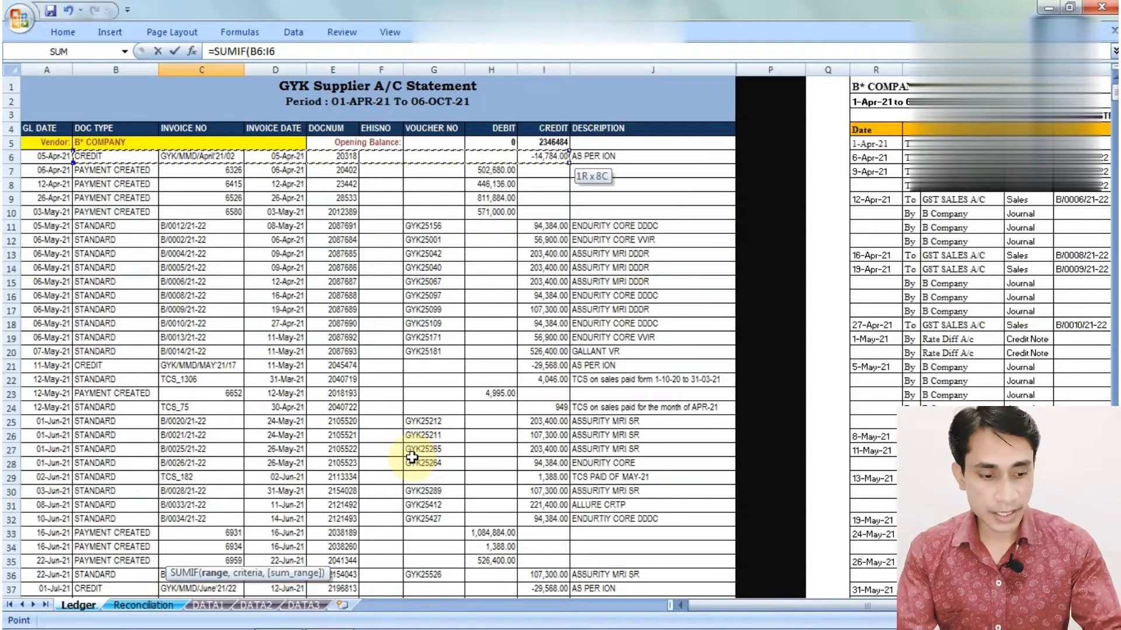
{"action": "key", "text": "End"}
{"action": "key", "text": "shift+Down"}
{"action": "key", "text": "shift+Down"}
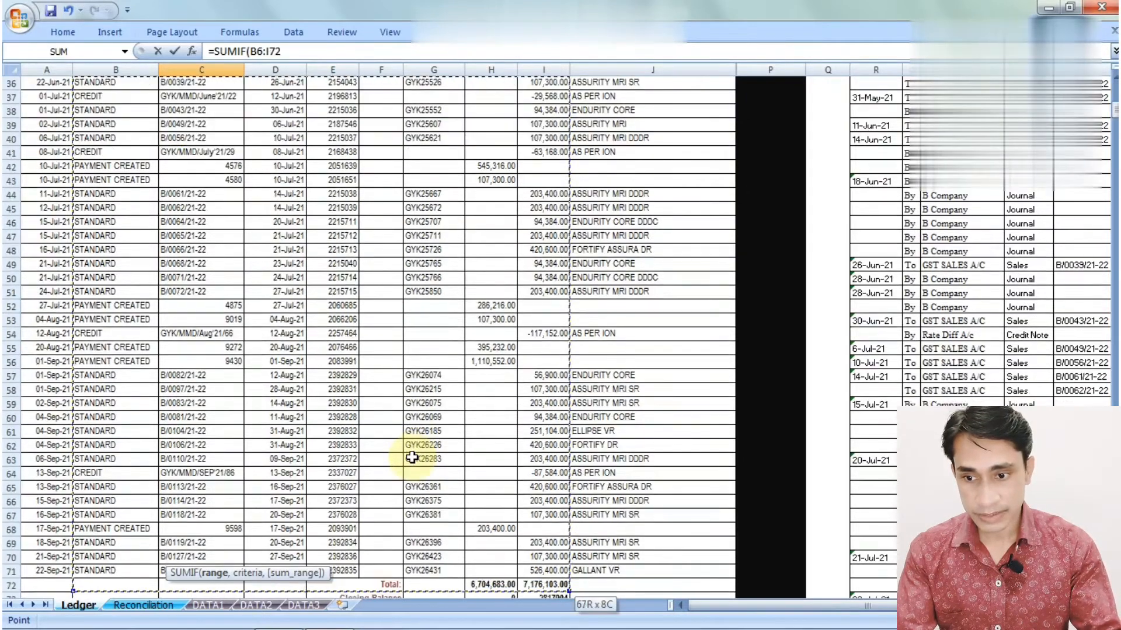
{"action": "key", "text": "shift+Up"}
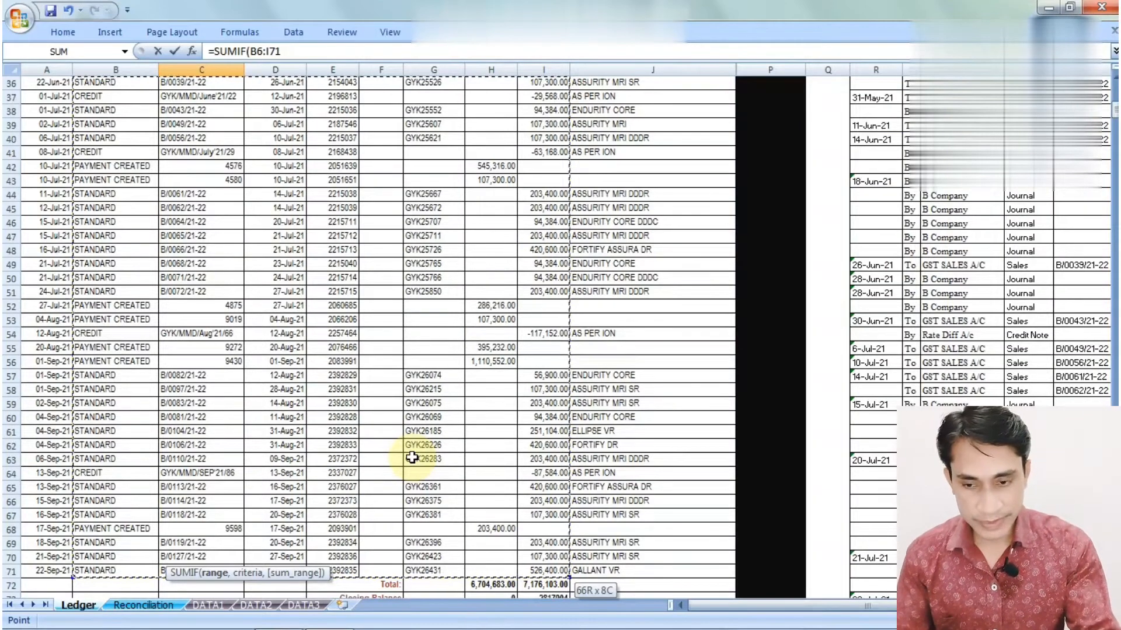
{"action": "type", "text": ","}
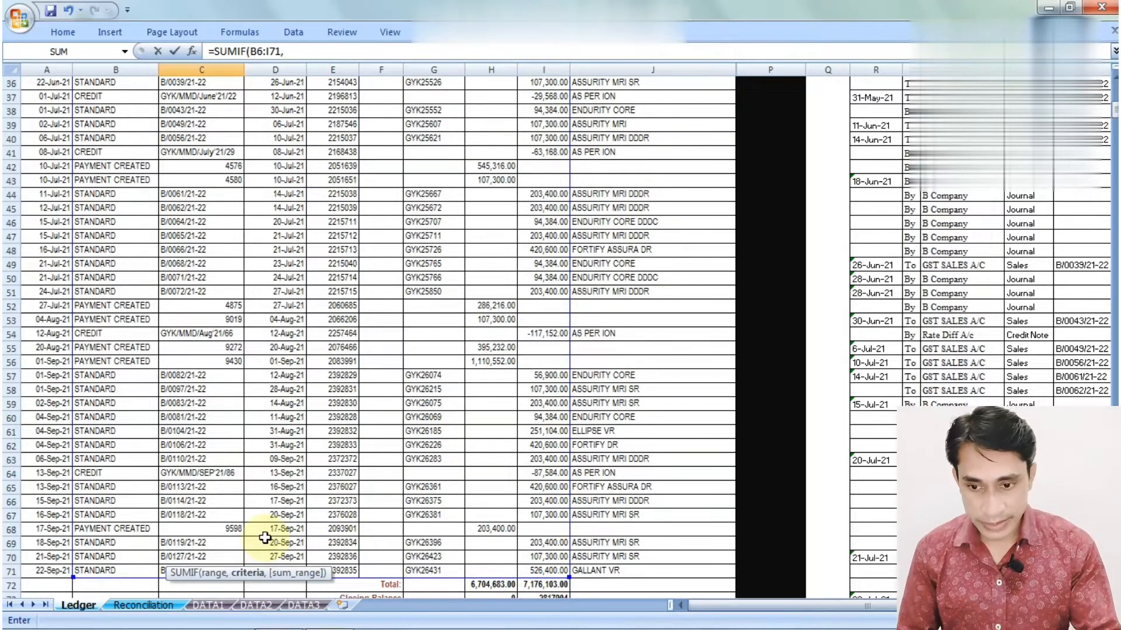
{"action": "key", "text": "Left"}
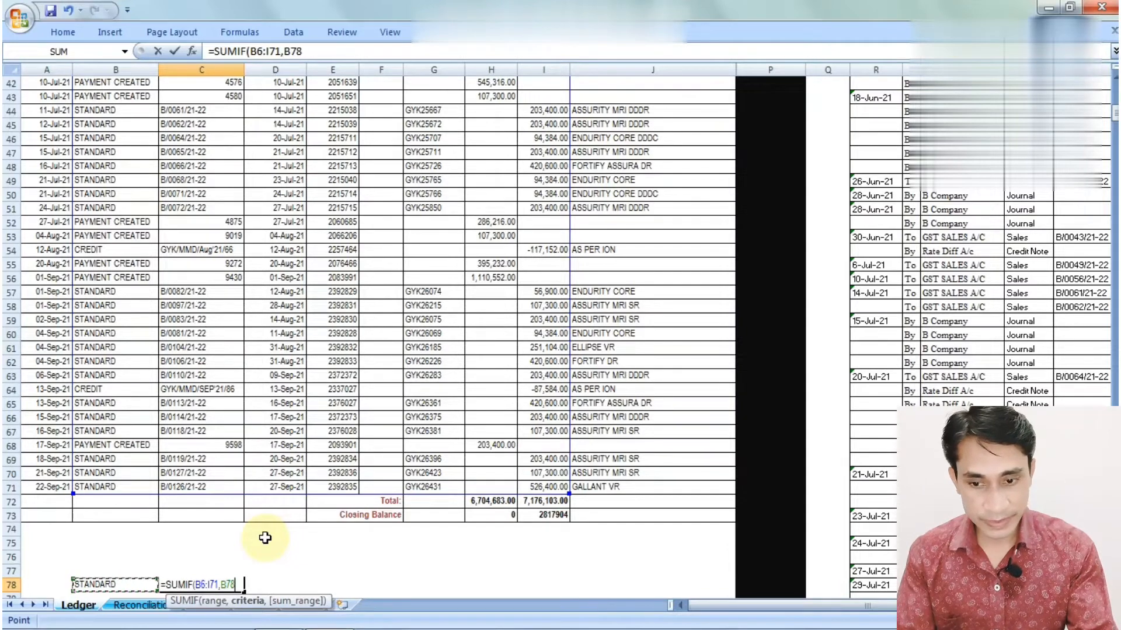
Add a sum range running down the Credit column, ending at row 71
{"action": "type", "text": ","}
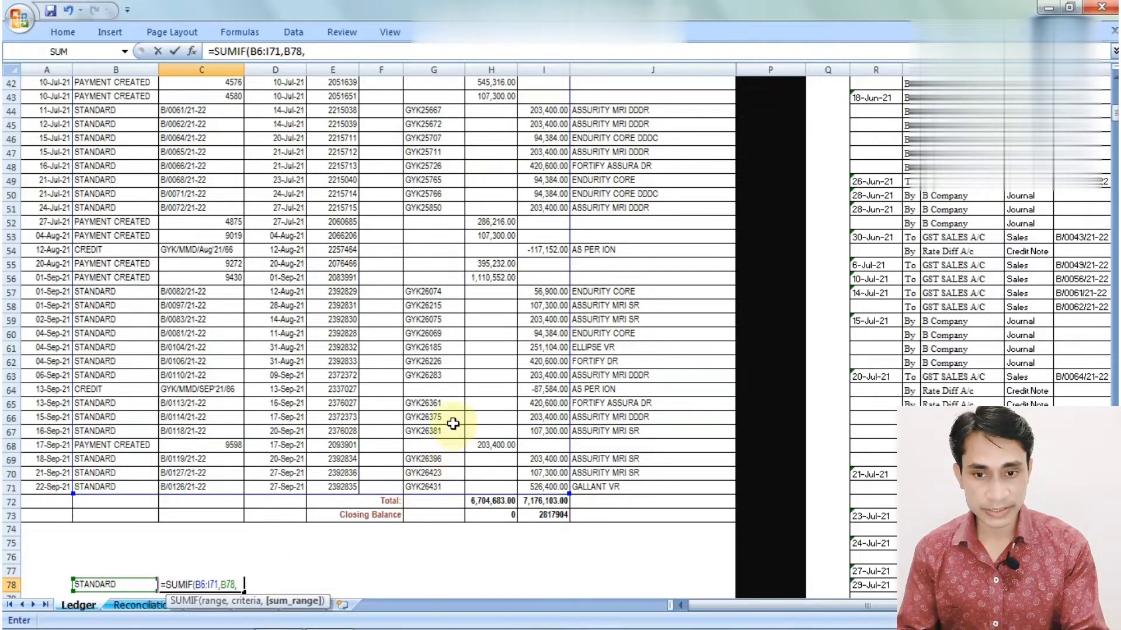
{"action": "left_click", "coordinate": [348, 419]}
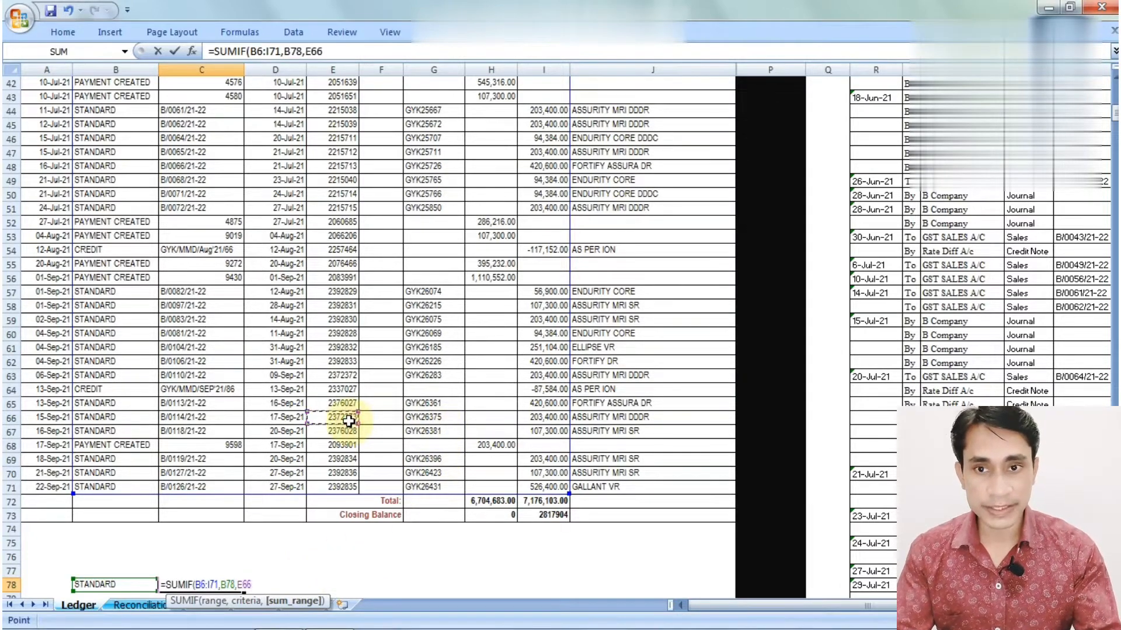
{"action": "key", "text": "ctrl+Up"}
{"action": "key", "text": "Right"}
{"action": "key", "text": "Right"}
{"action": "key", "text": "Right"}
{"action": "key", "text": "Right"}
{"action": "key", "text": "Down"}
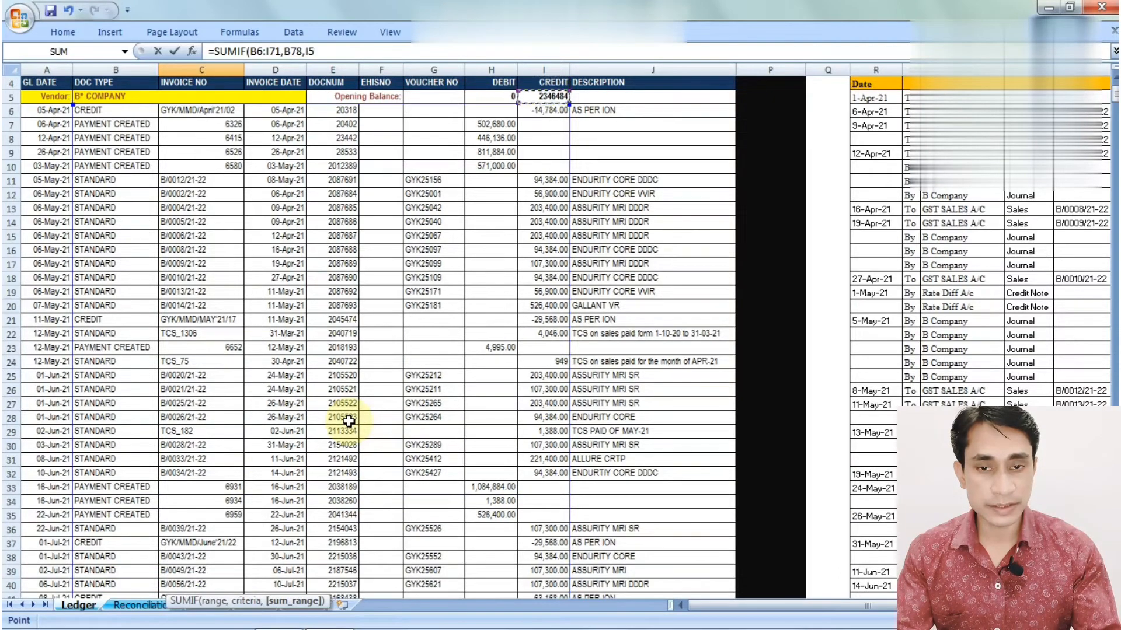
{"action": "key", "text": "Down"}
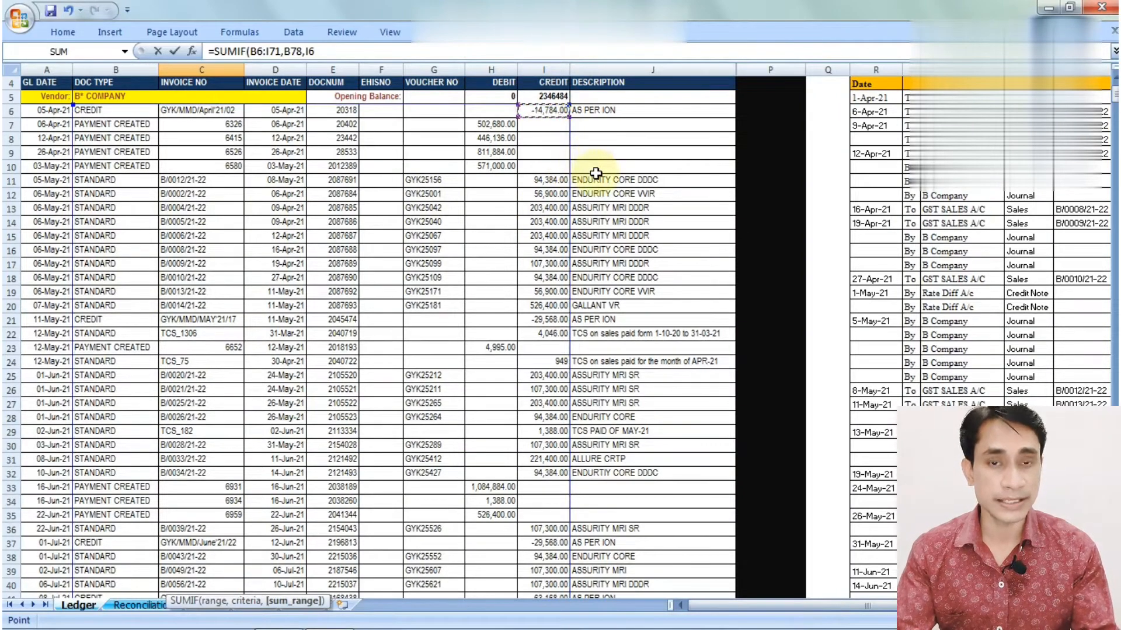
{"action": "key", "text": "shift+Down"}
{"action": "key", "text": "shift+Down"}
{"action": "key", "text": "shift+Down"}
{"action": "key", "text": "shift+Down"}
{"action": "key", "text": "shift+Down"}
{"action": "key", "text": "shift+Down"}
{"action": "key", "text": "shift+Down"}
{"action": "key", "text": "shift+Down"}
{"action": "key", "text": "shift+Down"}
{"action": "key", "text": "shift+Down"}
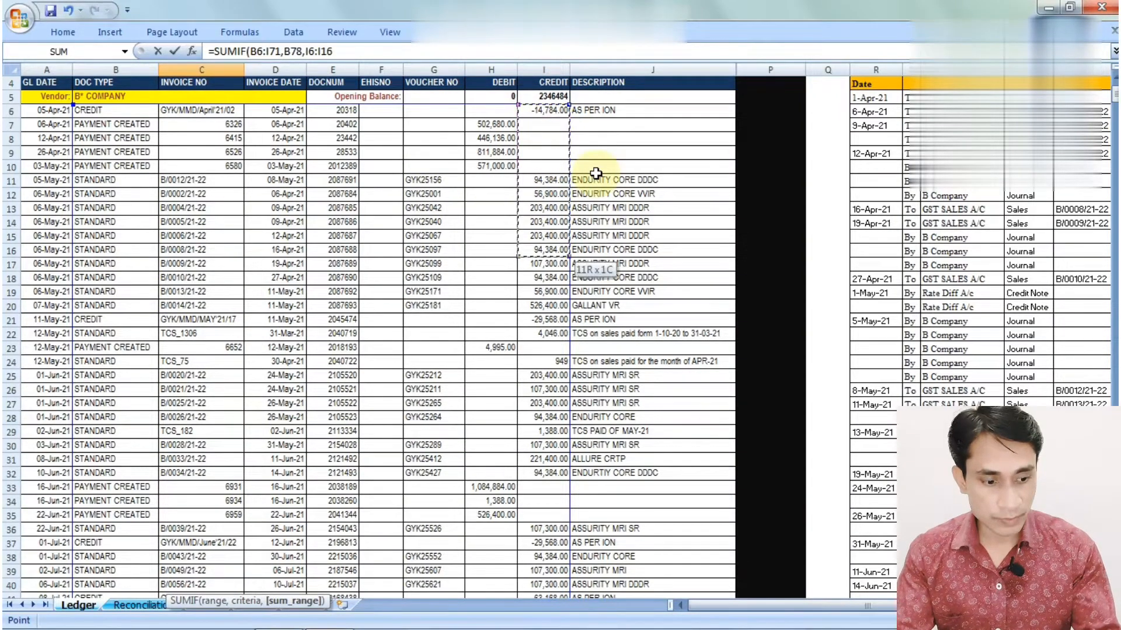
{"action": "key", "text": "shift+Down"}
{"action": "key", "text": "shift+Down"}
{"action": "key", "text": "shift+Down"}
{"action": "key", "text": "shift+Down"}
{"action": "key", "text": "shift+Down"}
{"action": "key", "text": "shift+Down"}
{"action": "key", "text": "shift+Down"}
{"action": "key", "text": "shift+Down"}
{"action": "key", "text": "shift+Down"}
{"action": "key", "text": "shift+Down"}
{"action": "key", "text": "shift+Down"}
{"action": "key", "text": "shift+Down"}
{"action": "key", "text": "shift+Down"}
{"action": "key", "text": "shift+Down"}
{"action": "key", "text": "shift+Down"}
{"action": "key", "text": "shift+Down"}
{"action": "key", "text": "shift+Down"}
{"action": "key", "text": "shift+Down"}
{"action": "key", "text": "shift+Down"}
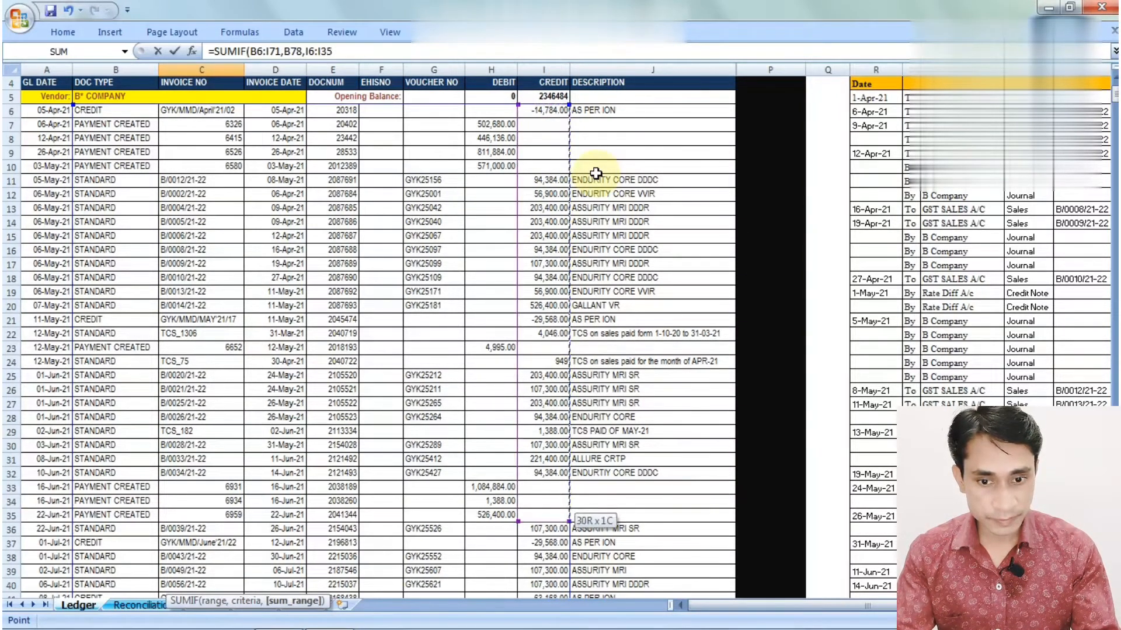
{"action": "key", "text": "shift+Down"}
{"action": "key", "text": "shift+Down"}
{"action": "key", "text": "shift+Down"}
{"action": "key", "text": "shift+Down"}
{"action": "key", "text": "shift+Down"}
{"action": "key", "text": "shift+Down"}
{"action": "key", "text": "shift+Down"}
{"action": "key", "text": "shift+Down"}
{"action": "key", "text": "shift+Down"}
{"action": "key", "text": "shift+Down"}
{"action": "key", "text": "shift+Down"}
{"action": "key", "text": "shift+Down"}
{"action": "key", "text": "shift+Down"}
{"action": "key", "text": "shift+Down"}
{"action": "key", "text": "shift+Down"}
{"action": "key", "text": "shift+Down"}
{"action": "key", "text": "shift+Down"}
{"action": "key", "text": "shift+Down"}
{"action": "key", "text": "shift+Down"}
{"action": "key", "text": "shift+Down"}
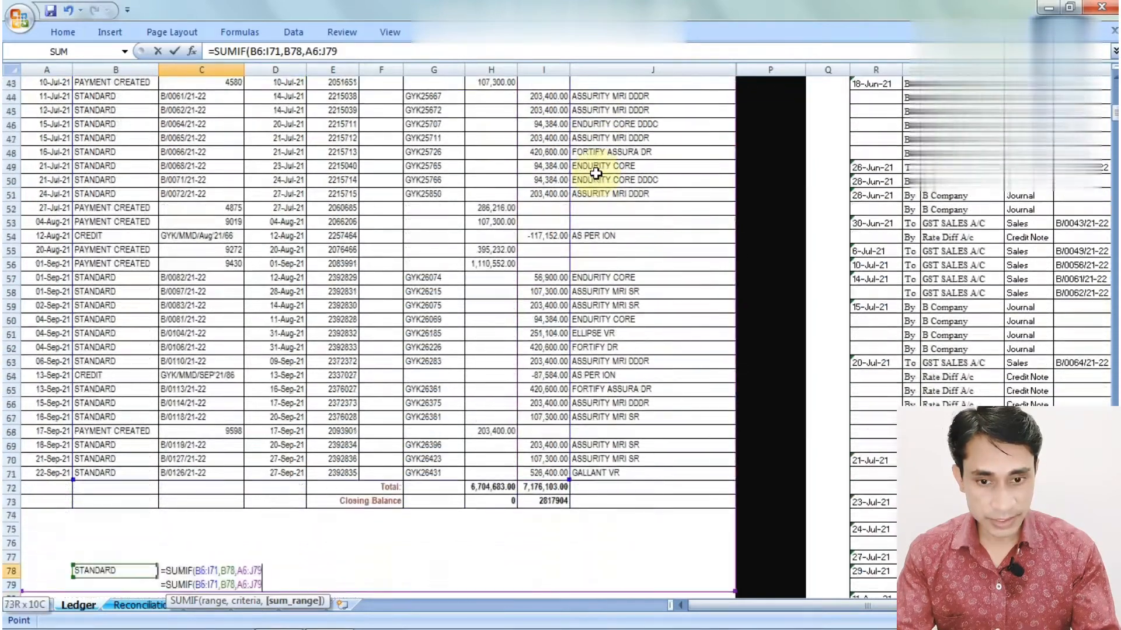
{"action": "key", "text": "shift+Up"}
{"action": "key", "text": "shift+Up"}
{"action": "key", "text": "shift+Up"}
{"action": "key", "text": "shift+Up"}
{"action": "key", "text": "shift+Up"}
{"action": "key", "text": "shift+Up"}
{"action": "key", "text": "shift+Up"}
{"action": "key", "text": "shift+Up"}
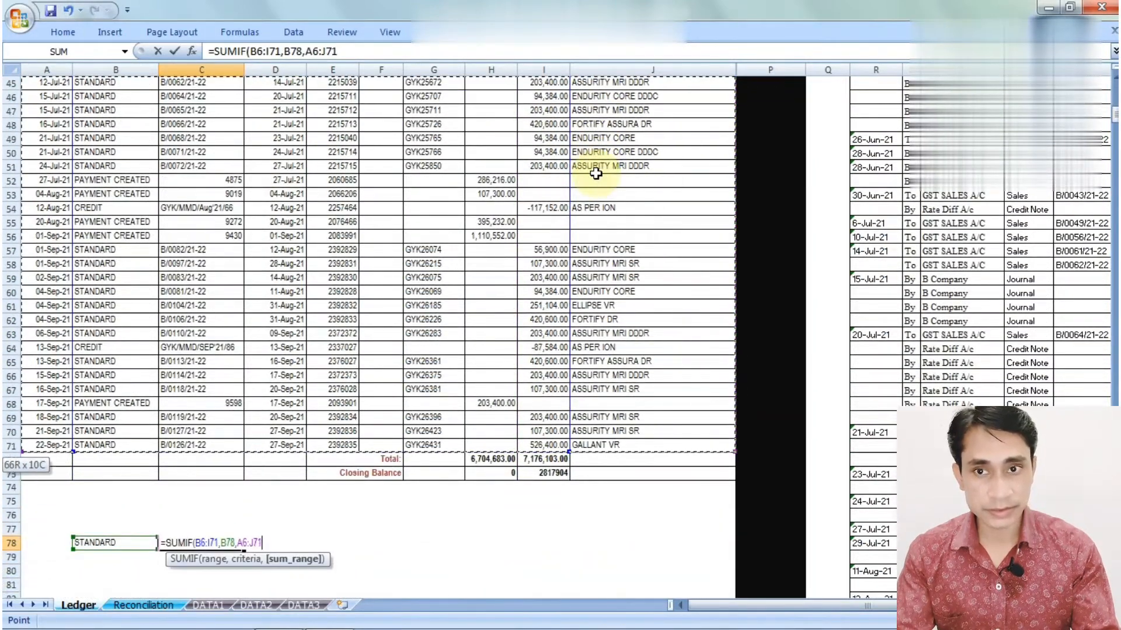
Correct the sum range to I6:I71 and commit the formula, returning 7517927
{"action": "left_click", "coordinate": [315, 51]}
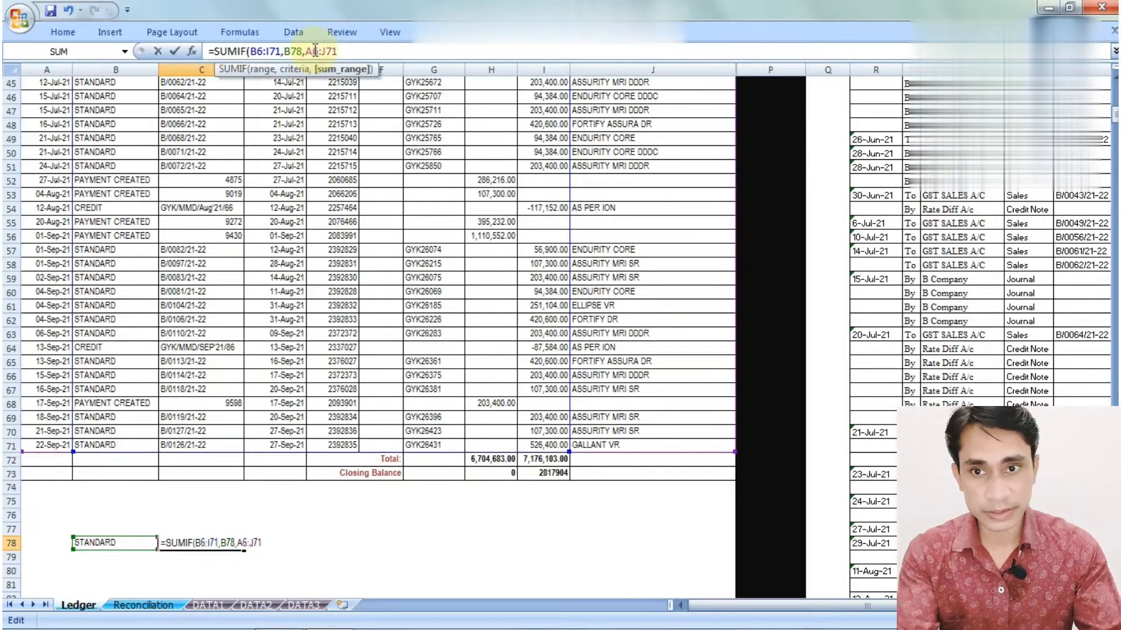
{"action": "key", "text": "BackSpace"}
{"action": "type", "text": "i"}
{"action": "left_click", "coordinate": [324, 50]}
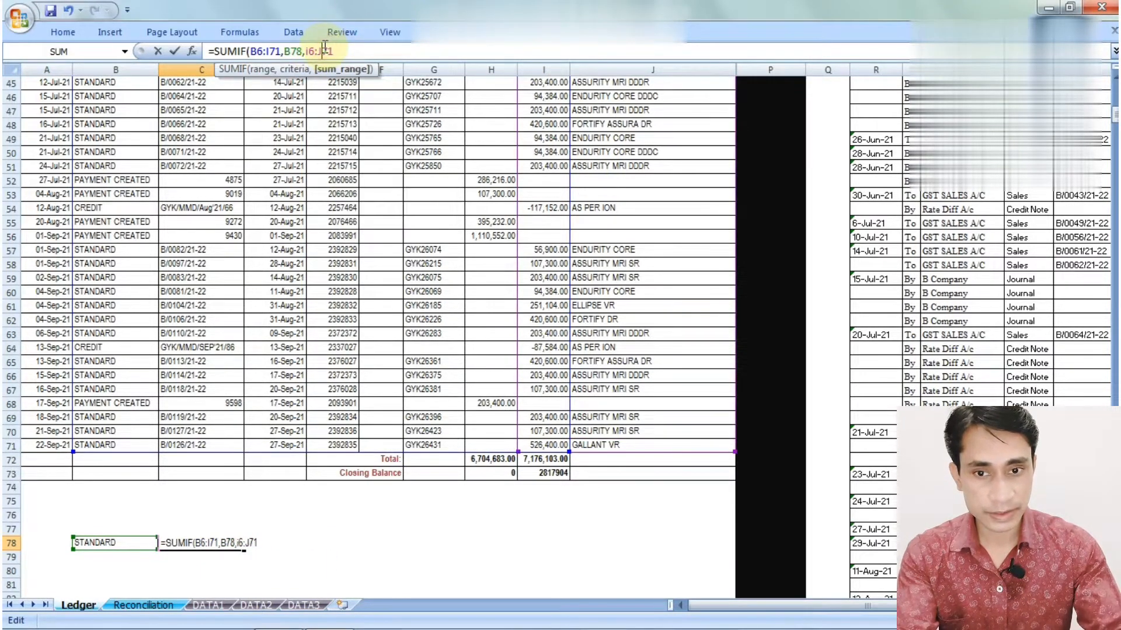
{"action": "key", "text": "BackSpace"}
{"action": "type", "text": "i"}
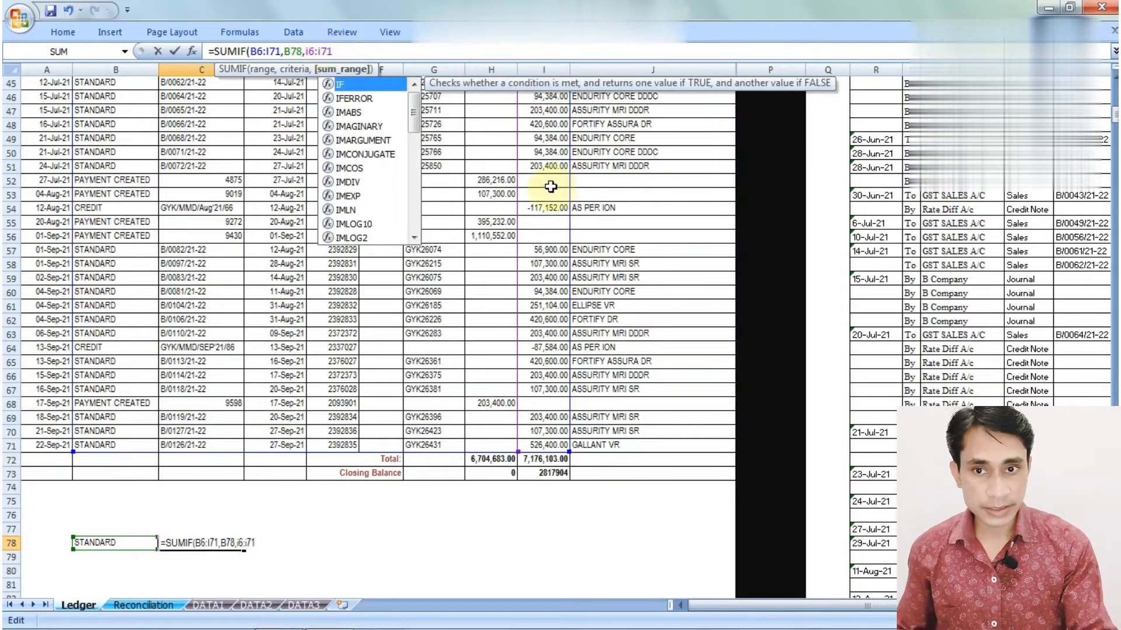
{"action": "left_click", "coordinate": [408, 54]}
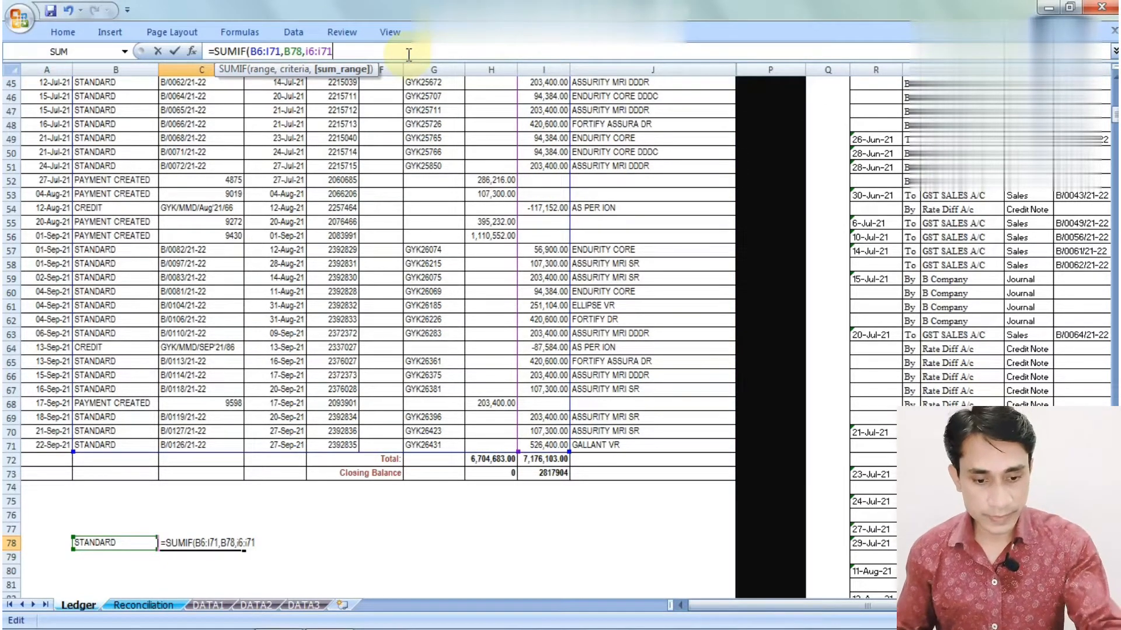
{"action": "type", "text": ")"}
{"action": "key", "text": "Return"}
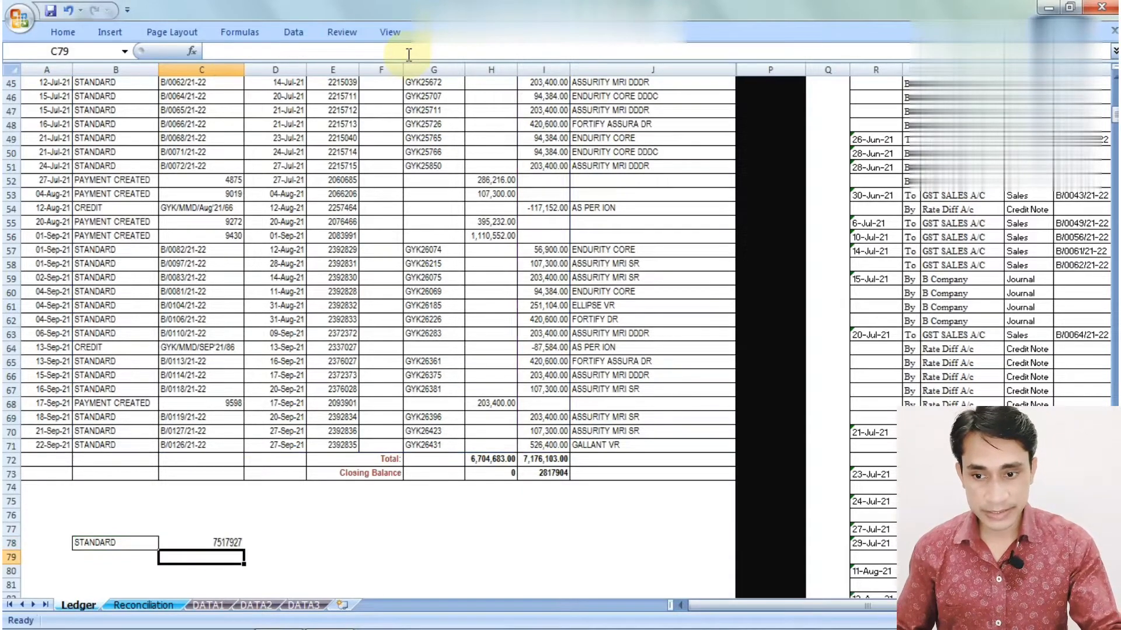
{"action": "key", "text": "Up"}
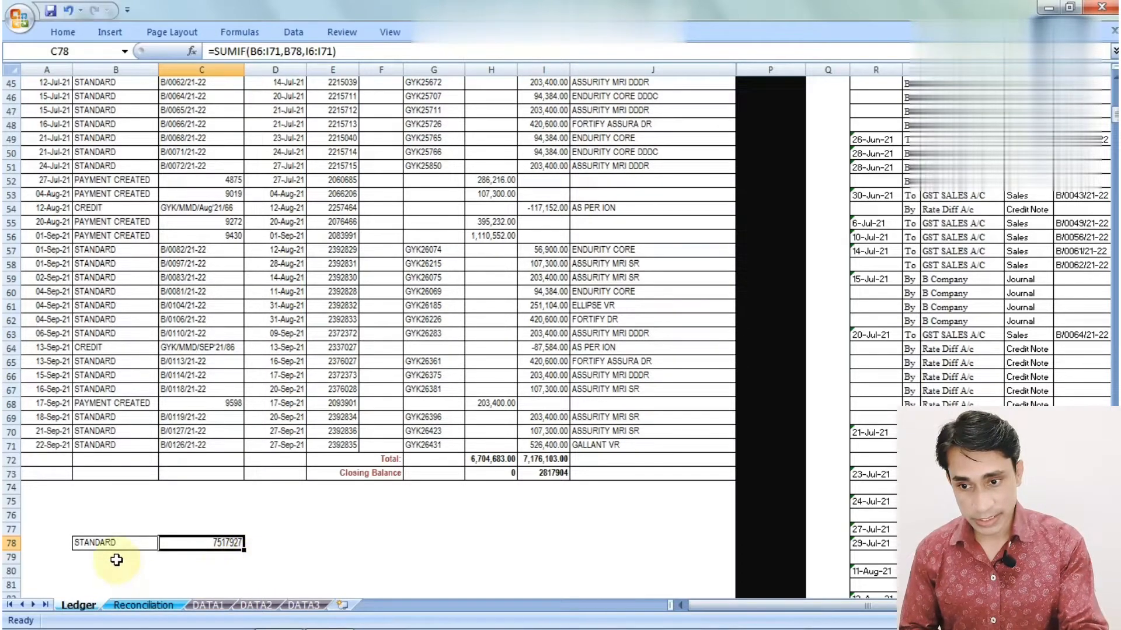
{"action": "left_click", "coordinate": [140, 606]}
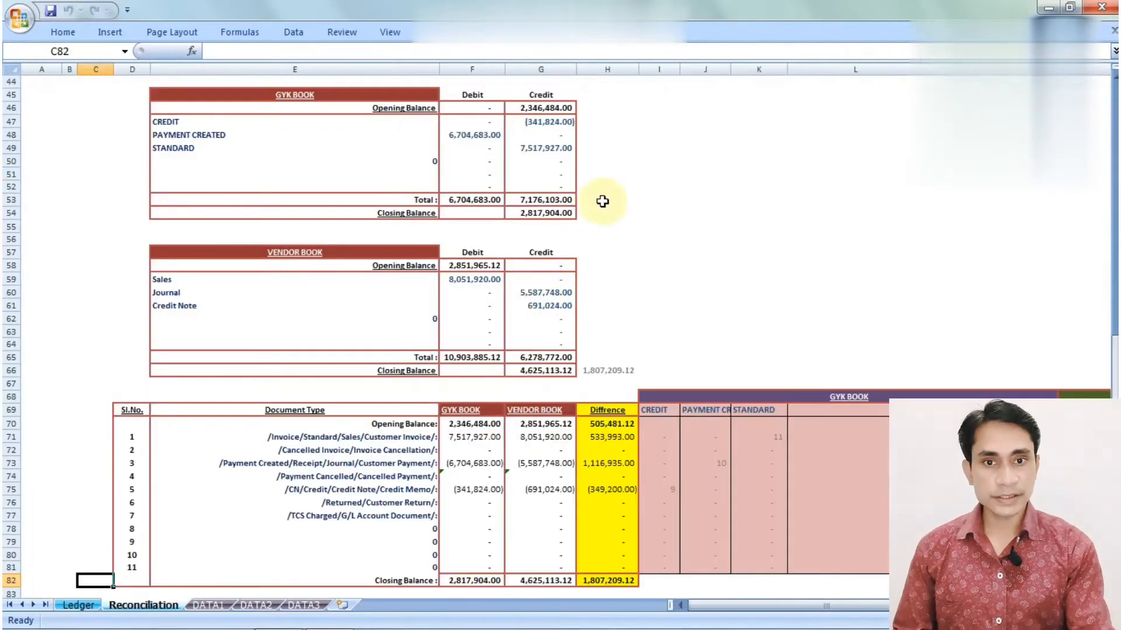
Inspect the STANDARD credit total, E47:E50 type labels and G46's HLOOKUP opening balance formula
{"action": "left_click", "coordinate": [562, 149]}
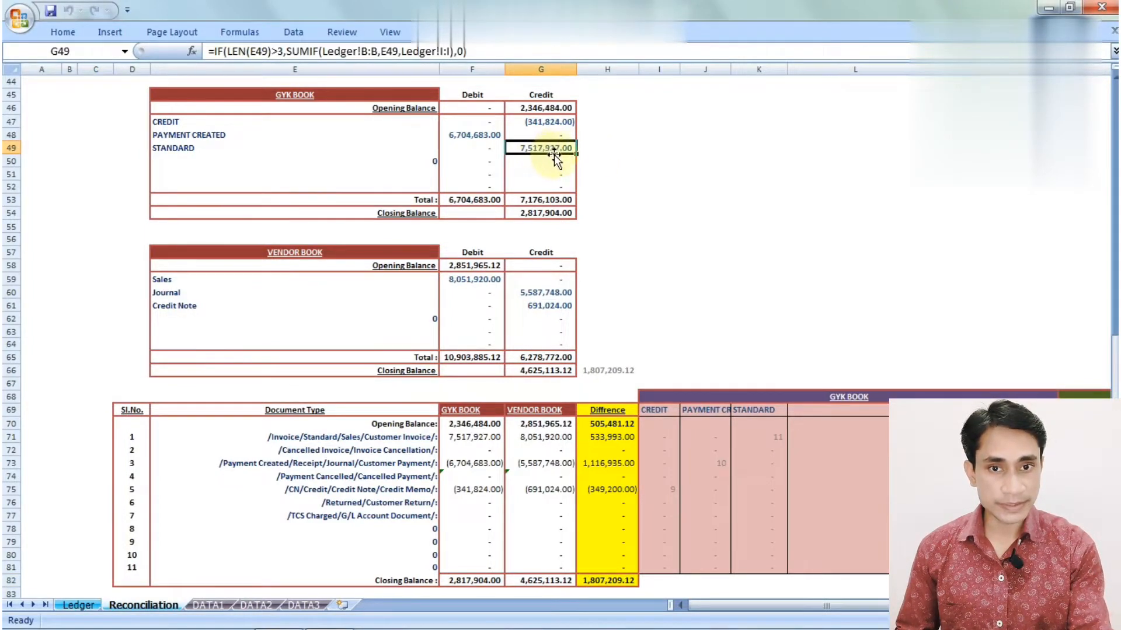
{"action": "left_click", "coordinate": [592, 149]}
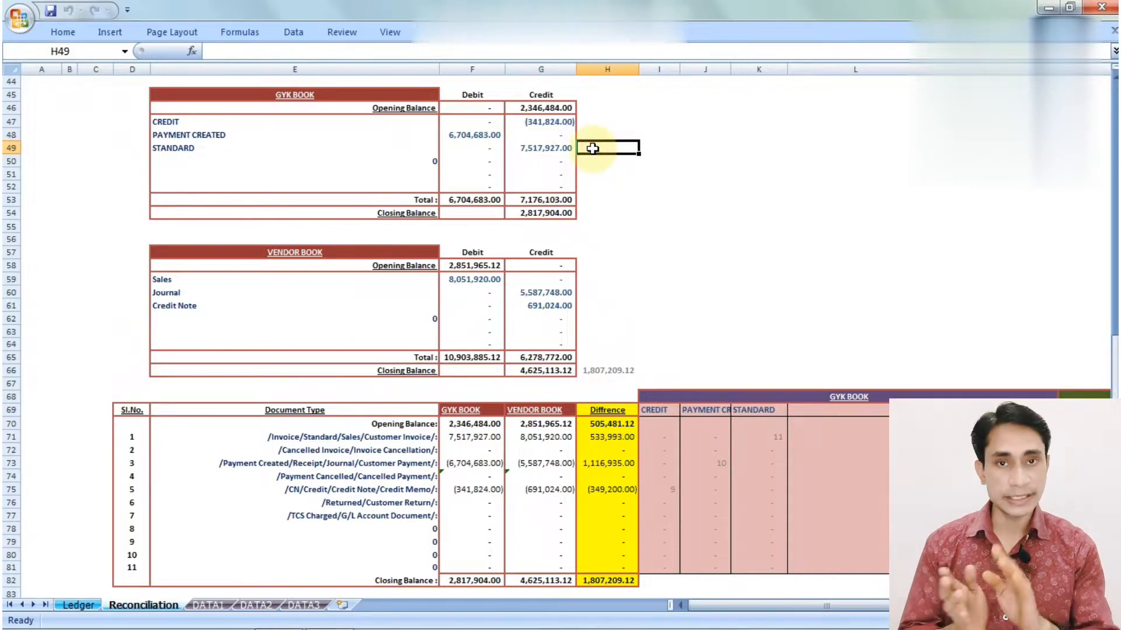
{"action": "left_click", "coordinate": [305, 126]}
{"action": "left_click_drag", "start_coordinate": [305, 126], "coordinate": [305, 163]}
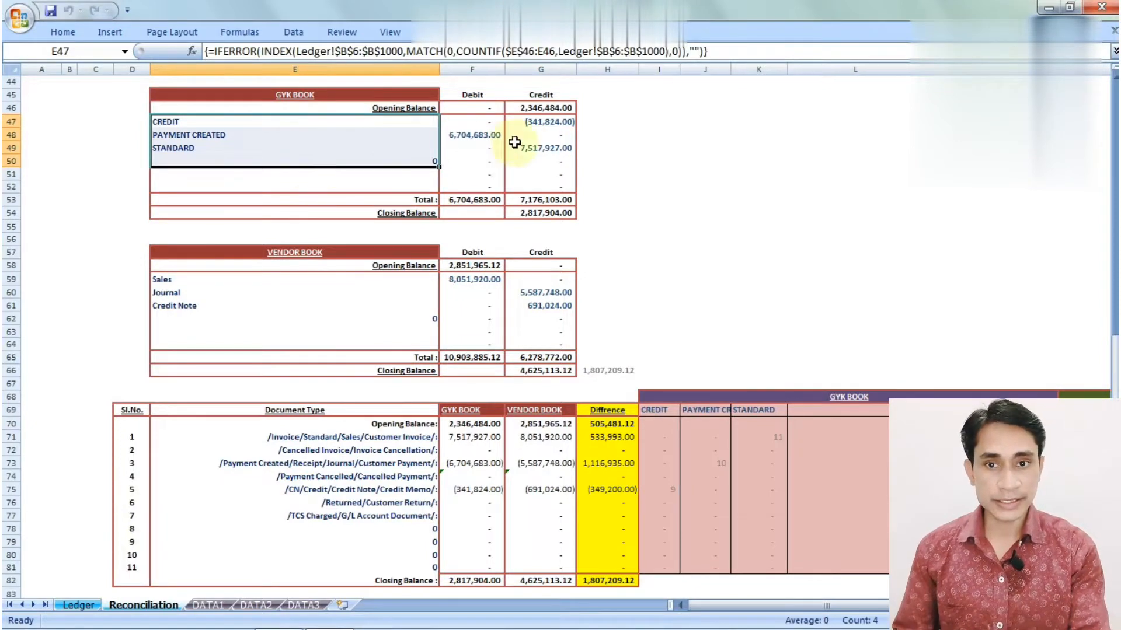
{"action": "left_click", "coordinate": [527, 108]}
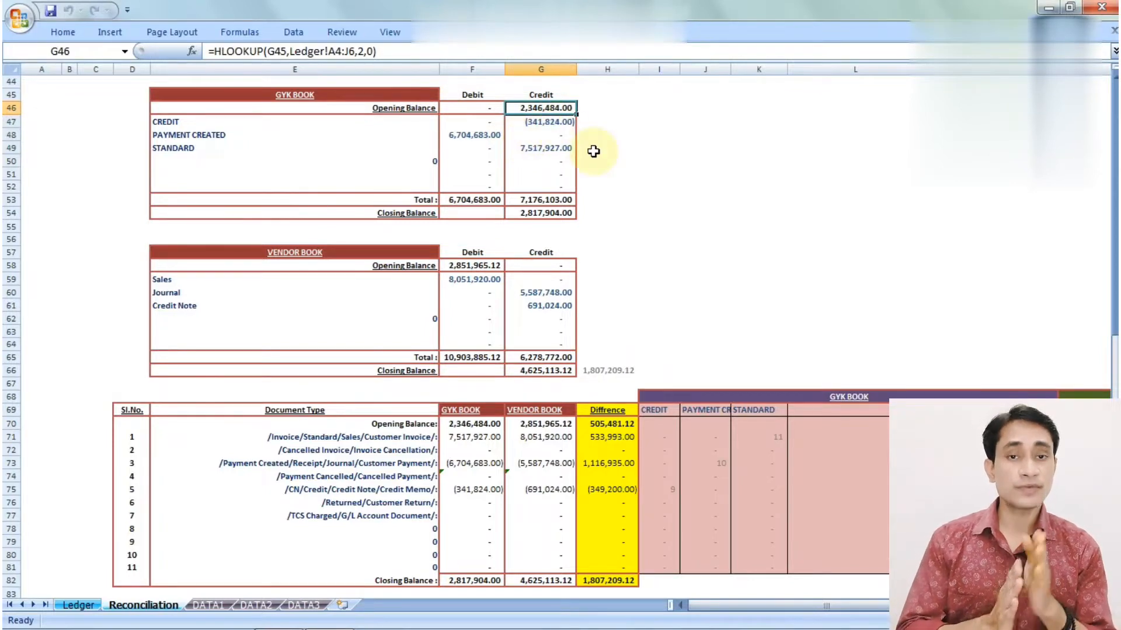
{"action": "left_click", "coordinate": [81, 606]}
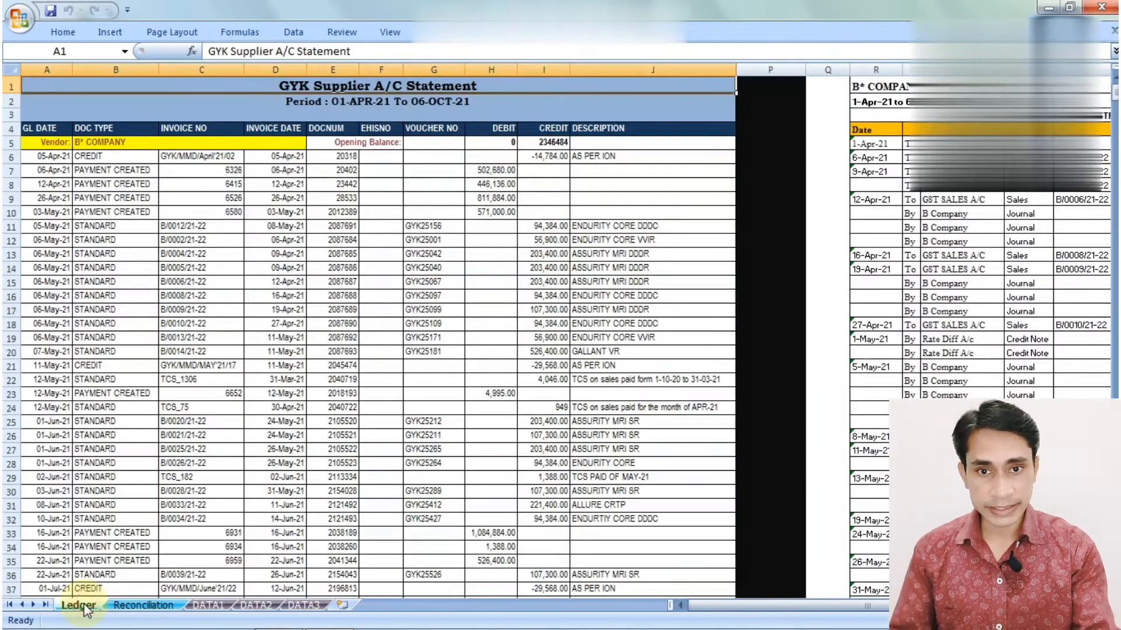
Check the Ledger's opening credit balance and closing credit balance of 2817904
{"action": "left_click", "coordinate": [549, 141]}
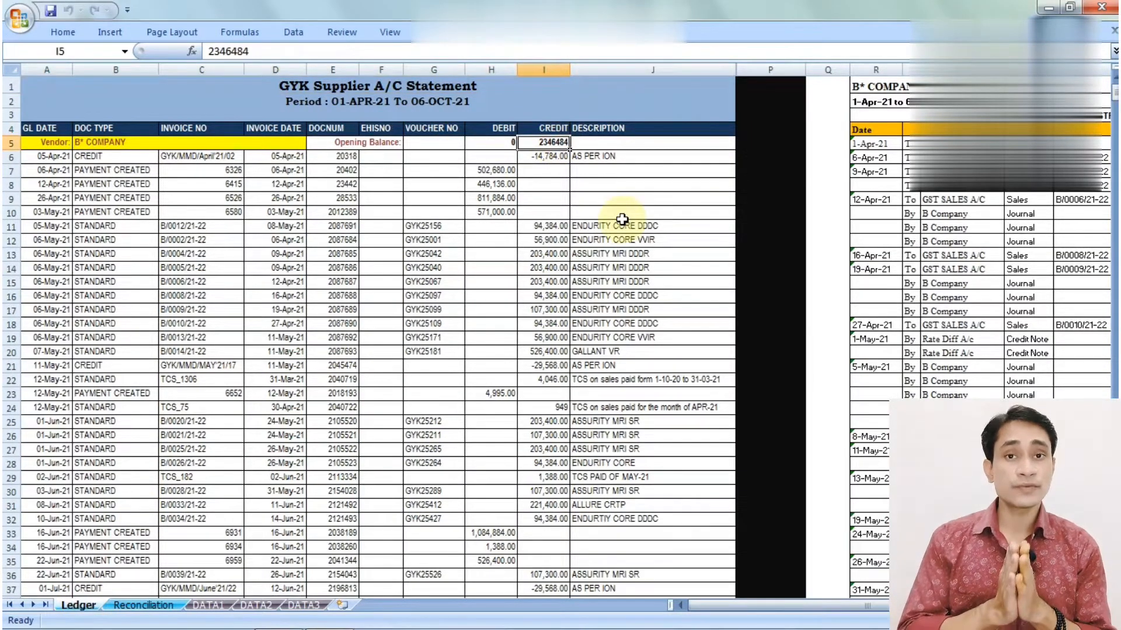
{"action": "key", "text": "Left"}
{"action": "key", "text": "Left"}
{"action": "key", "text": "Left"}
{"action": "key", "text": "Down"}
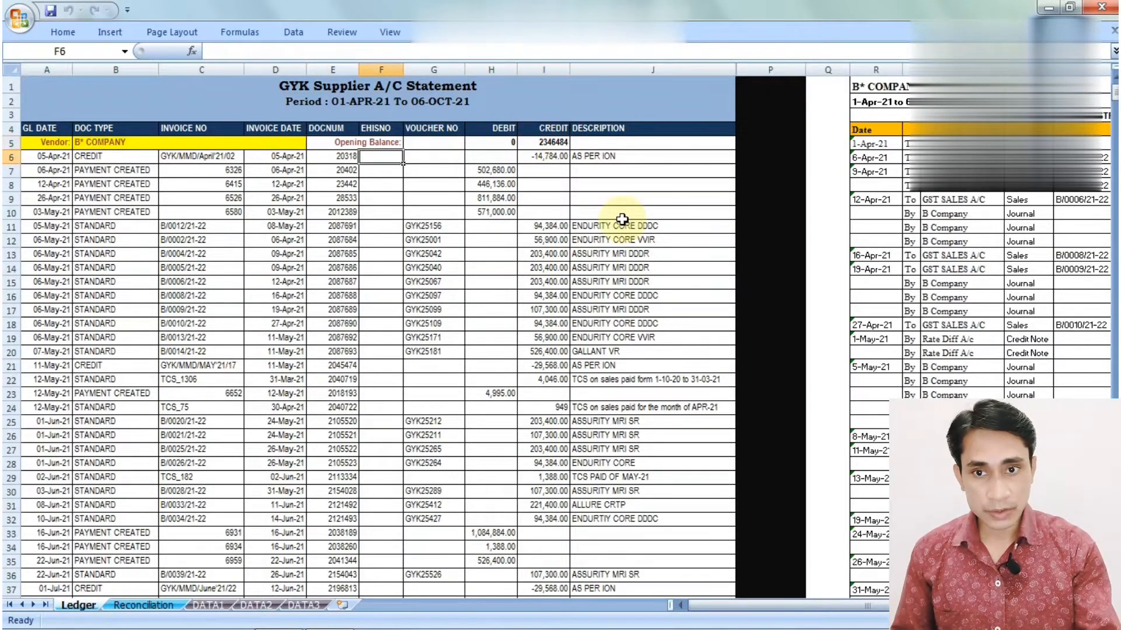
{"action": "key", "text": "Left"}
{"action": "key", "text": "ctrl+Down"}
{"action": "key", "text": "Down"}
{"action": "key", "text": "Right"}
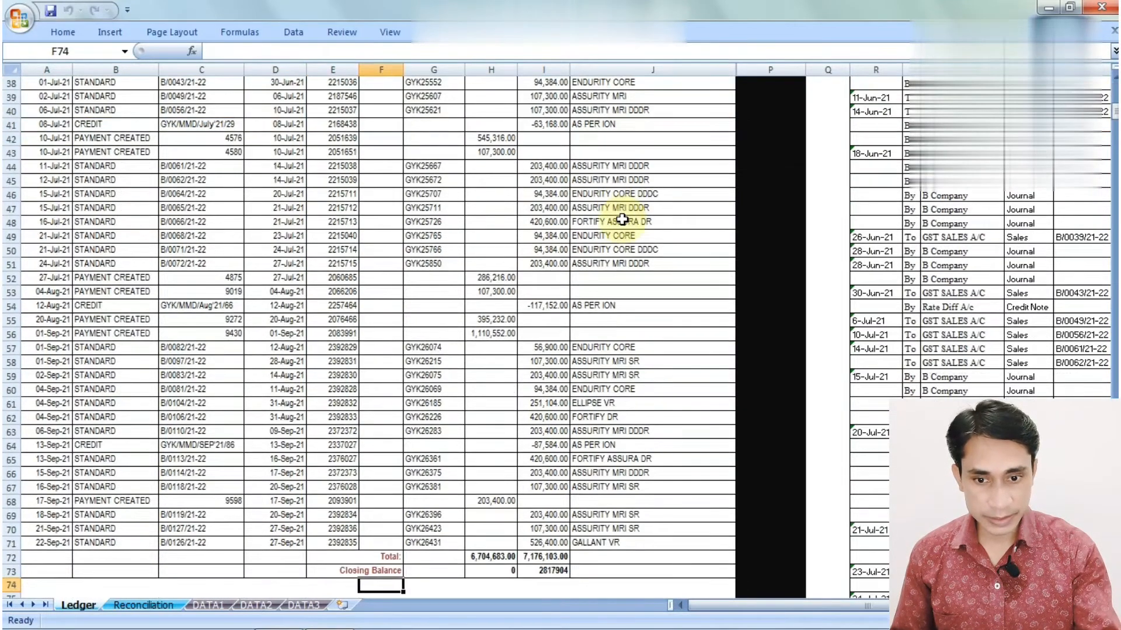
{"action": "key", "text": "Right"}
{"action": "key", "text": "Right"}
{"action": "key", "text": "Right"}
{"action": "key", "text": "Up"}
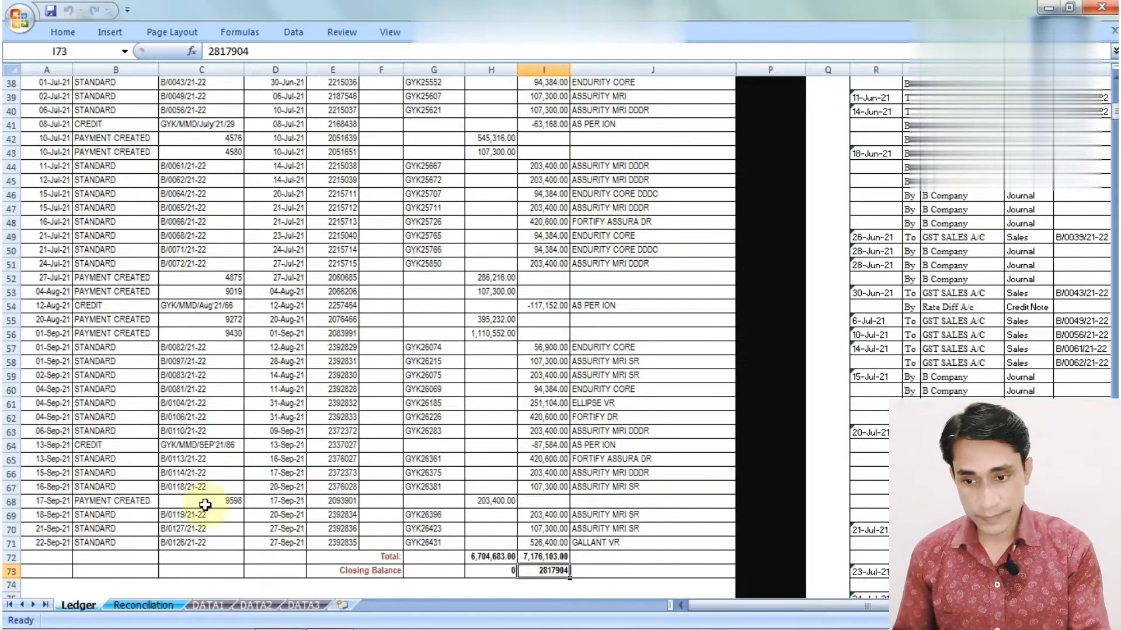
Compare them with the Reconciliation sheet's GYK BOOK closing balance formula in G54
{"action": "left_click", "coordinate": [153, 605]}
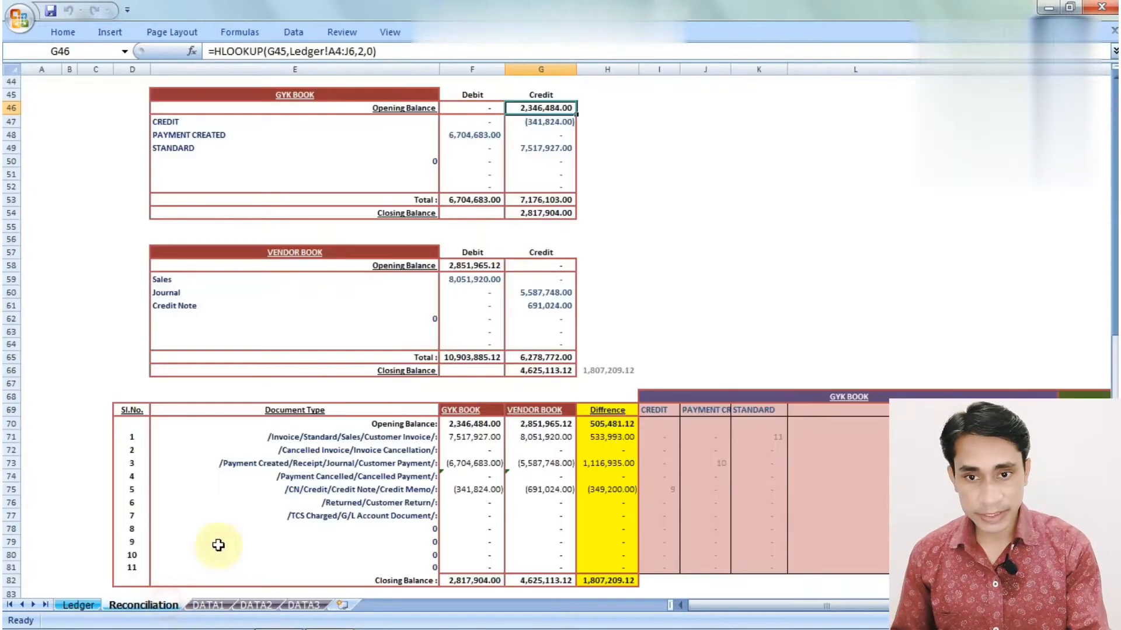
{"action": "left_click", "coordinate": [542, 214]}
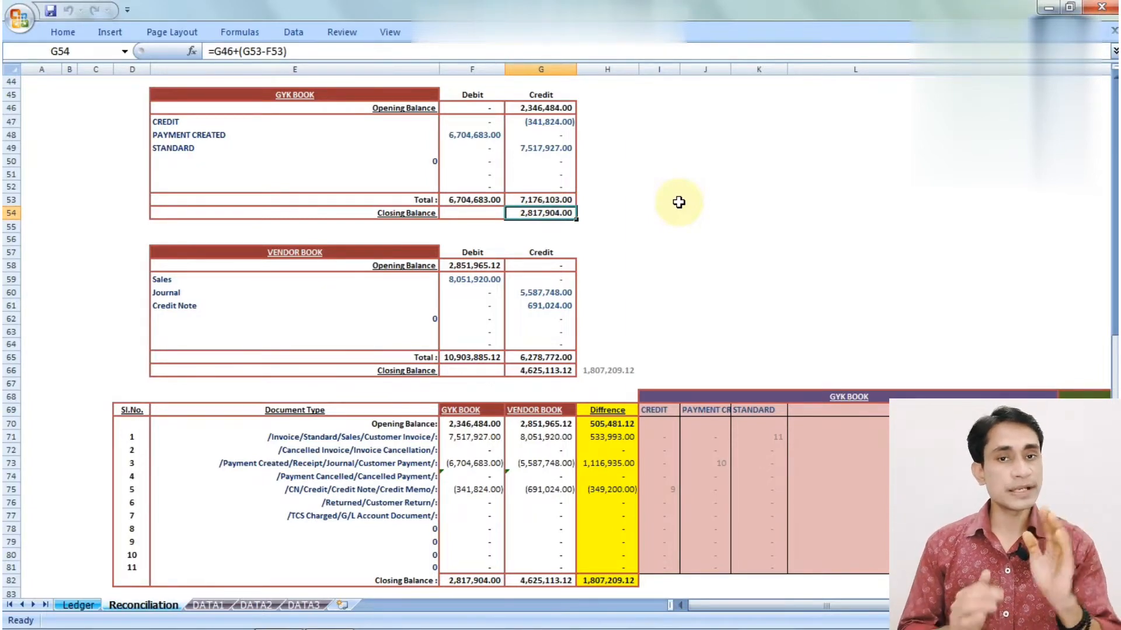
{"action": "left_click", "coordinate": [644, 255]}
{"action": "left_click", "coordinate": [611, 222]}
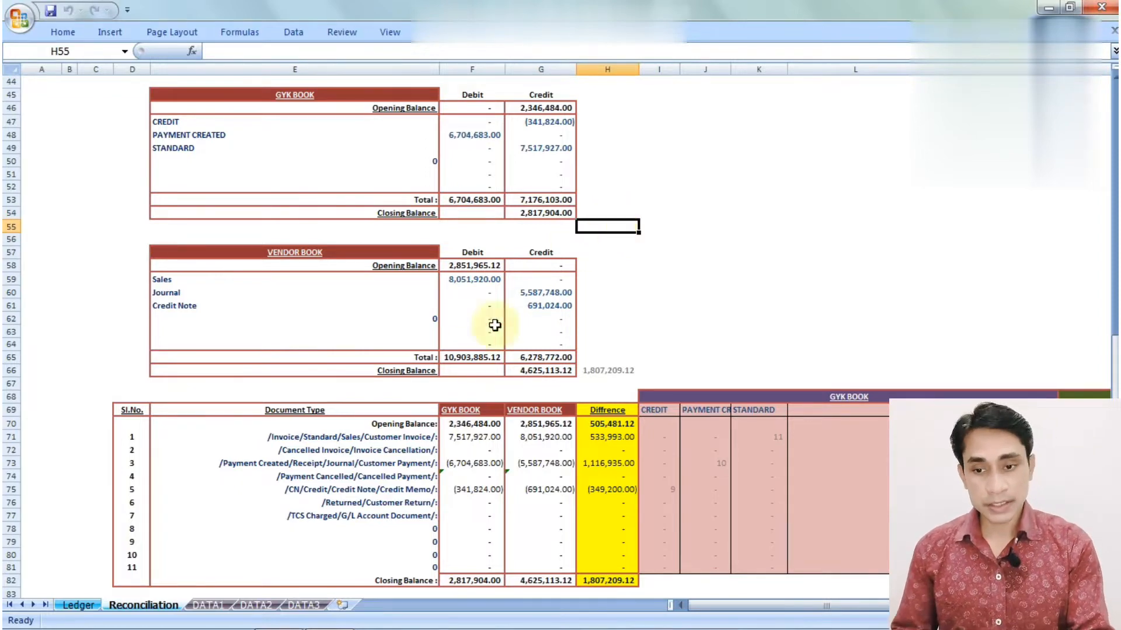
{"action": "left_click", "coordinate": [209, 607]}
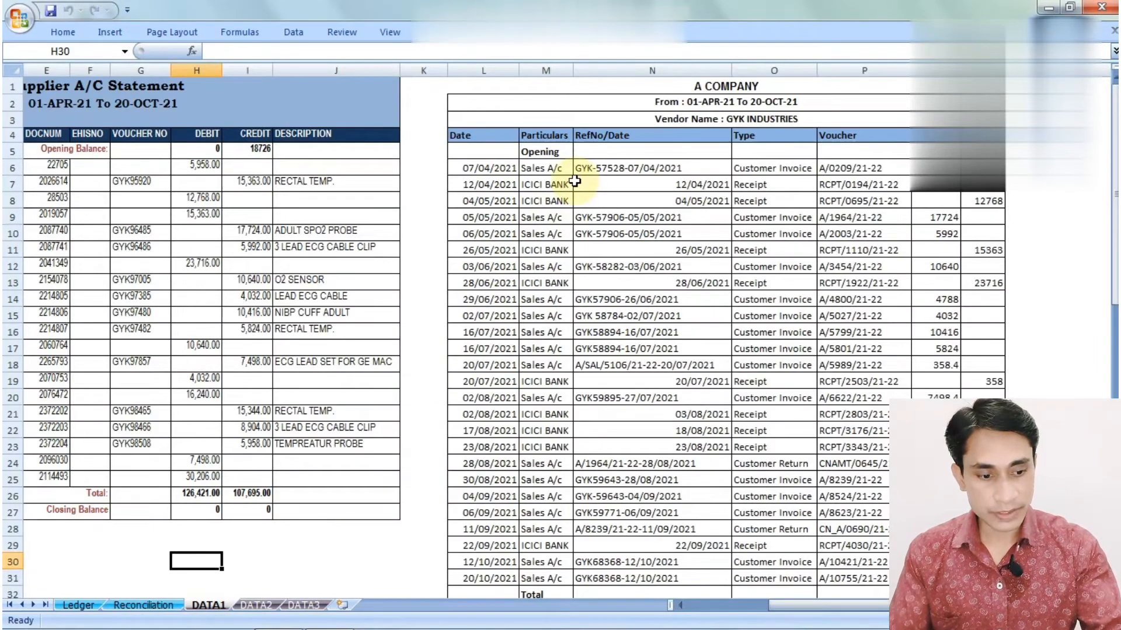
Paste DATA1's GYK statement columns A:J over the Ledger sheet from column A
{"action": "key", "text": "ctrl+Page_Up"}
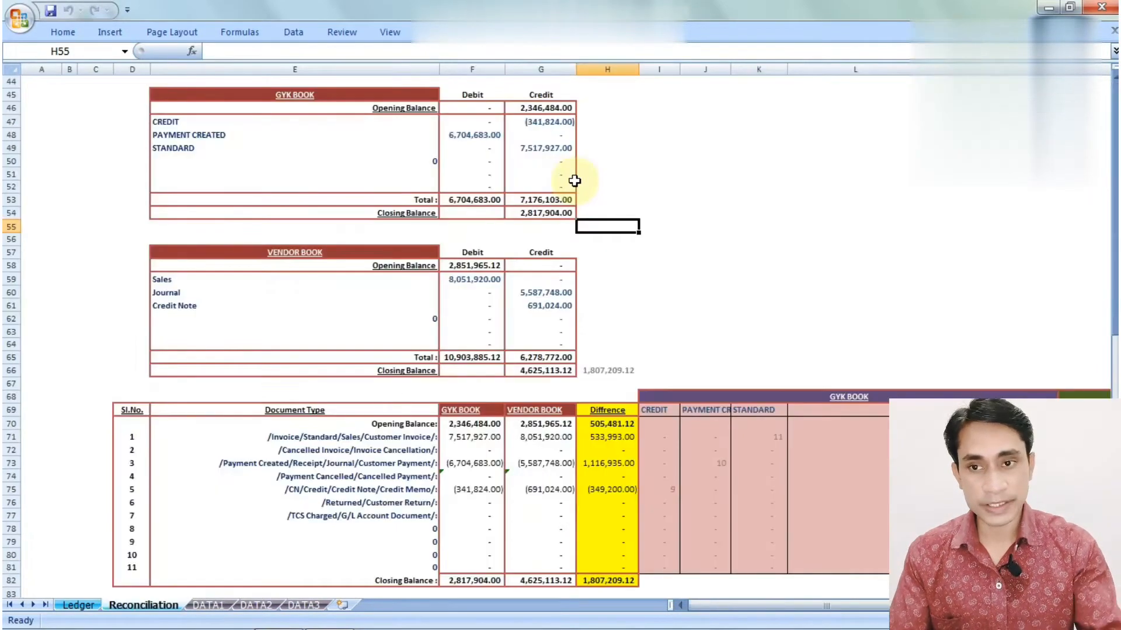
{"action": "key", "text": "ctrl+Page_Down"}
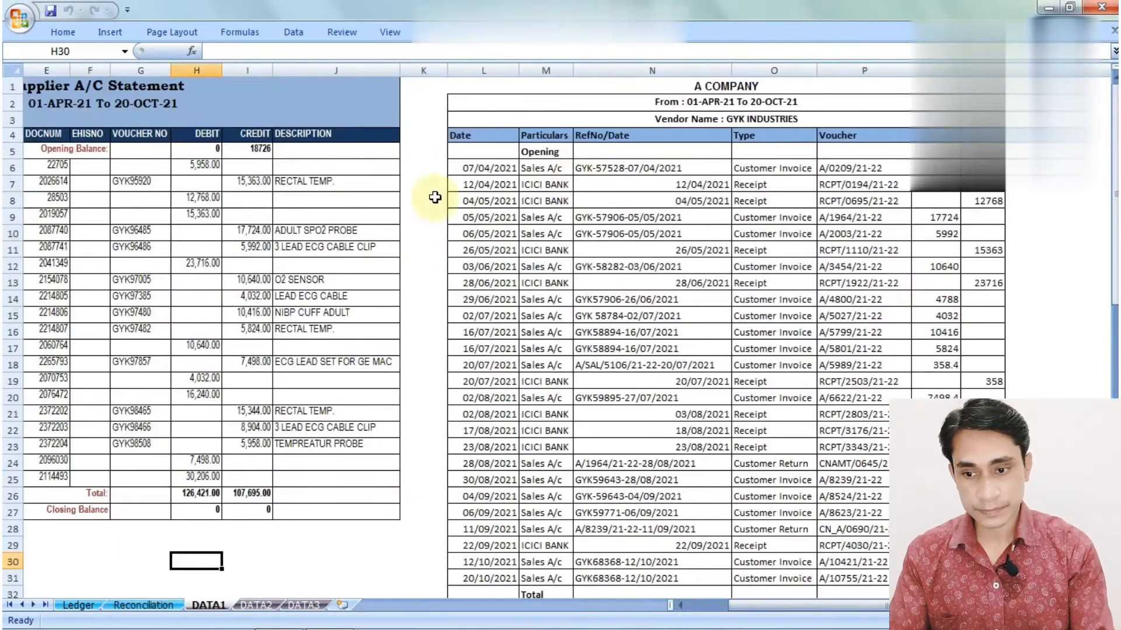
{"action": "key", "text": "ctrl+Home"}
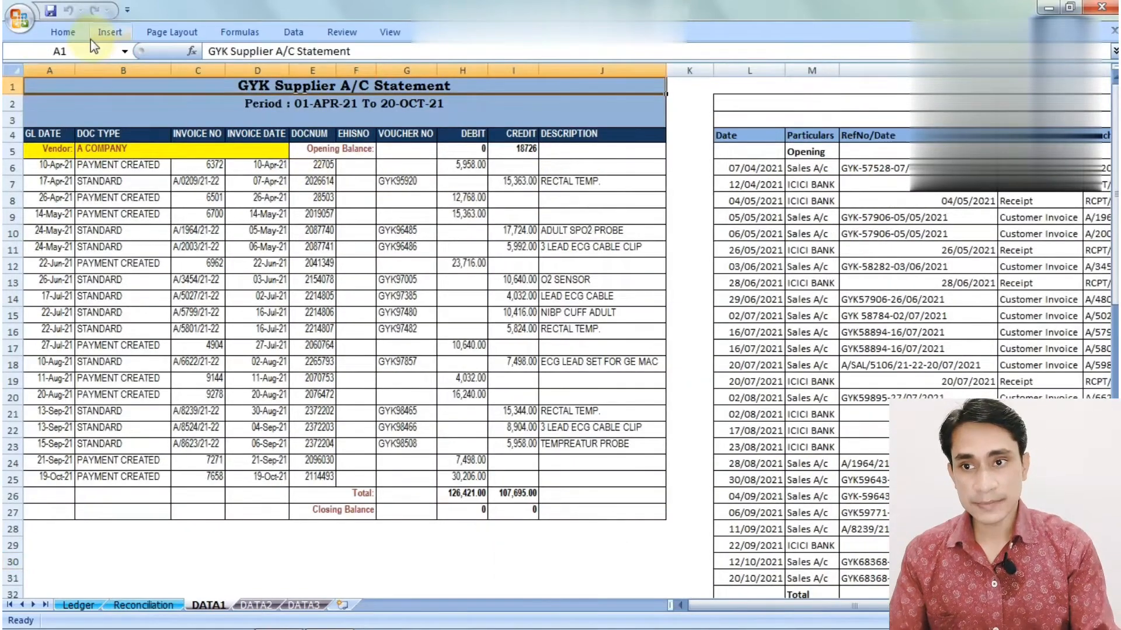
{"action": "left_click", "coordinate": [65, 70]}
{"action": "left_click_drag", "start_coordinate": [65, 70], "coordinate": [642, 70]}
{"action": "key", "text": "ctrl+c"}
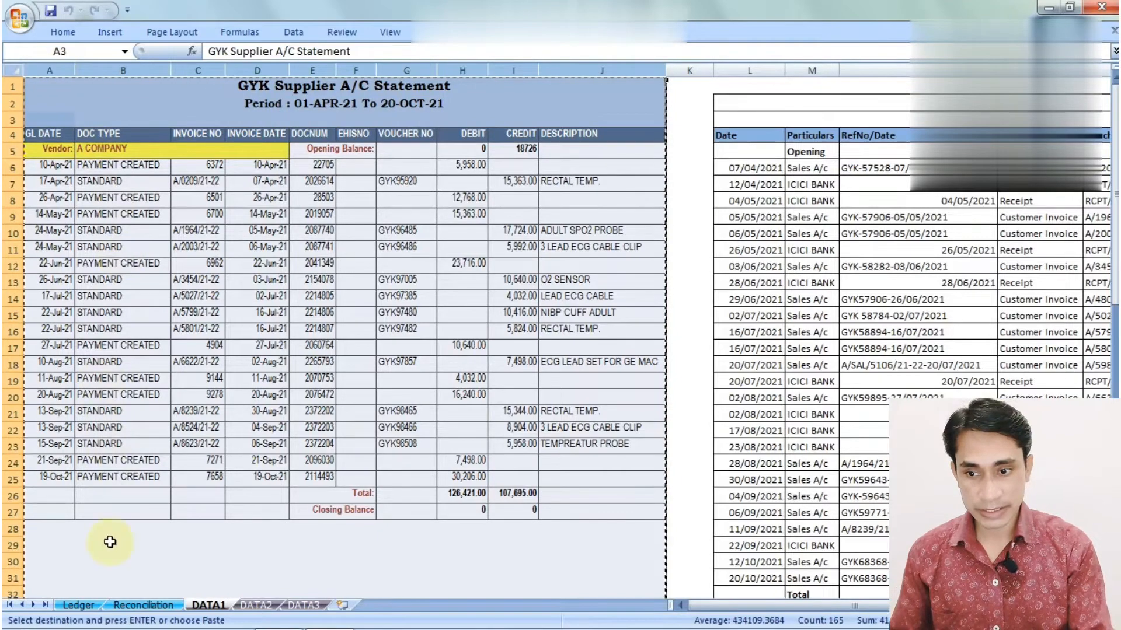
{"action": "left_click", "coordinate": [78, 606]}
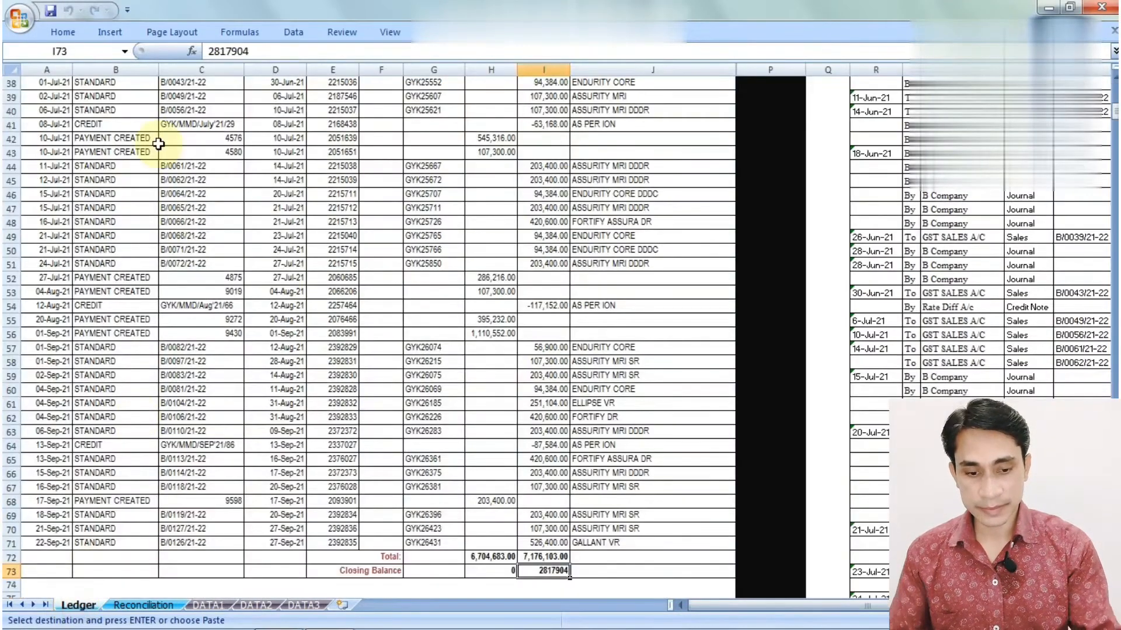
{"action": "key", "text": "ctrl+Home"}
{"action": "left_click", "coordinate": [65, 68]}
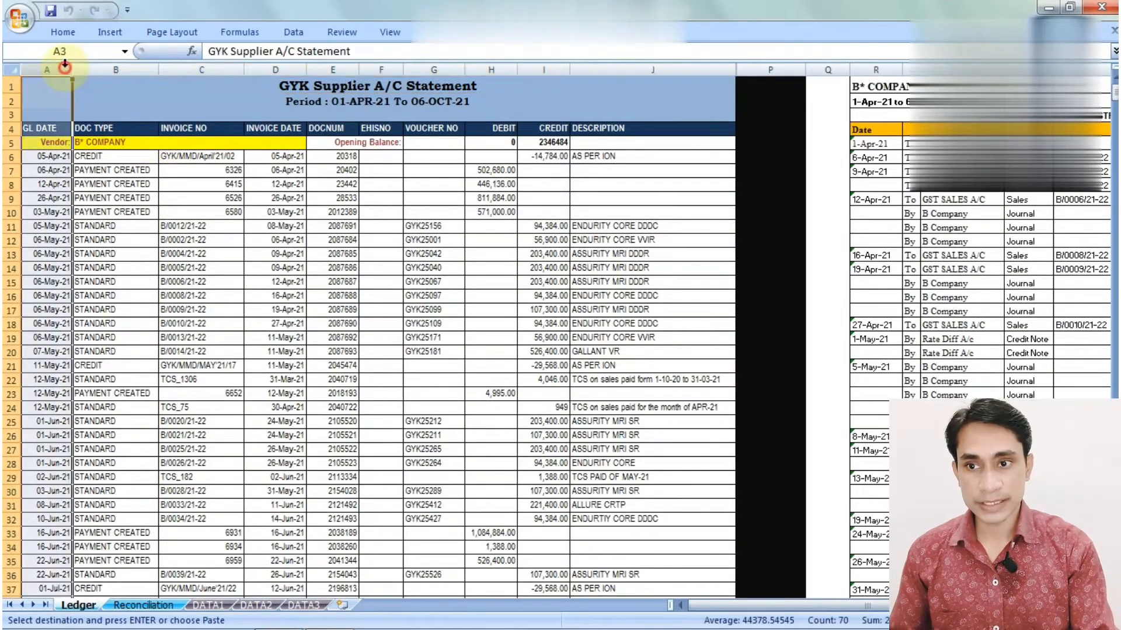
{"action": "key", "text": "Return"}
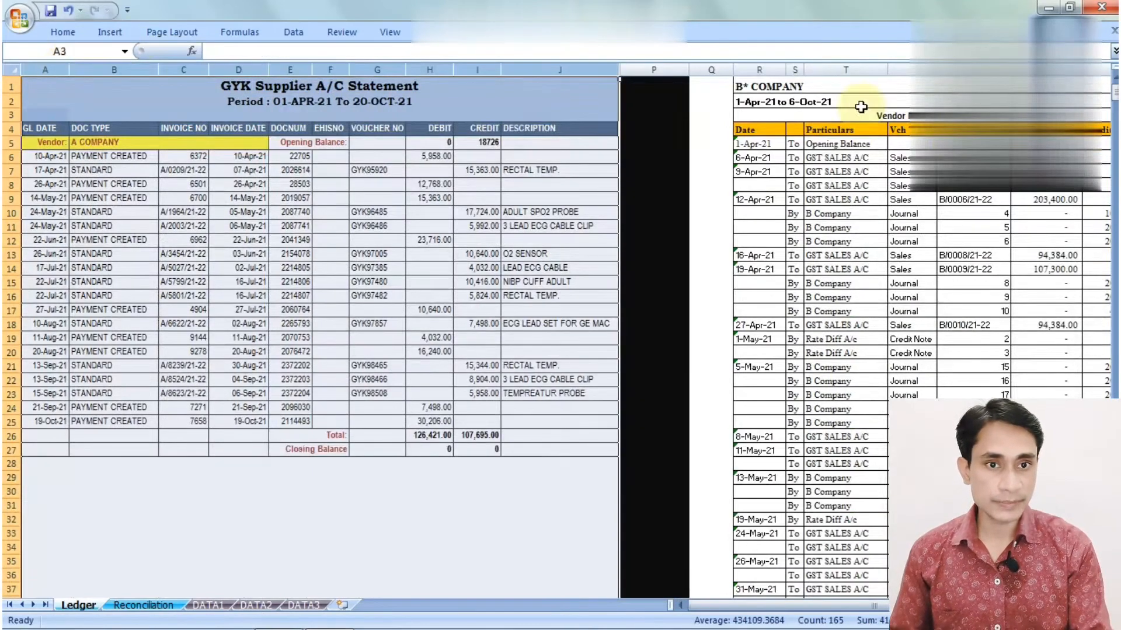
Paste DATA1's vendor statement columns L:P into the Ledger sheet at column R
{"action": "left_click", "coordinate": [198, 610]}
{"action": "left_click", "coordinate": [770, 70]}
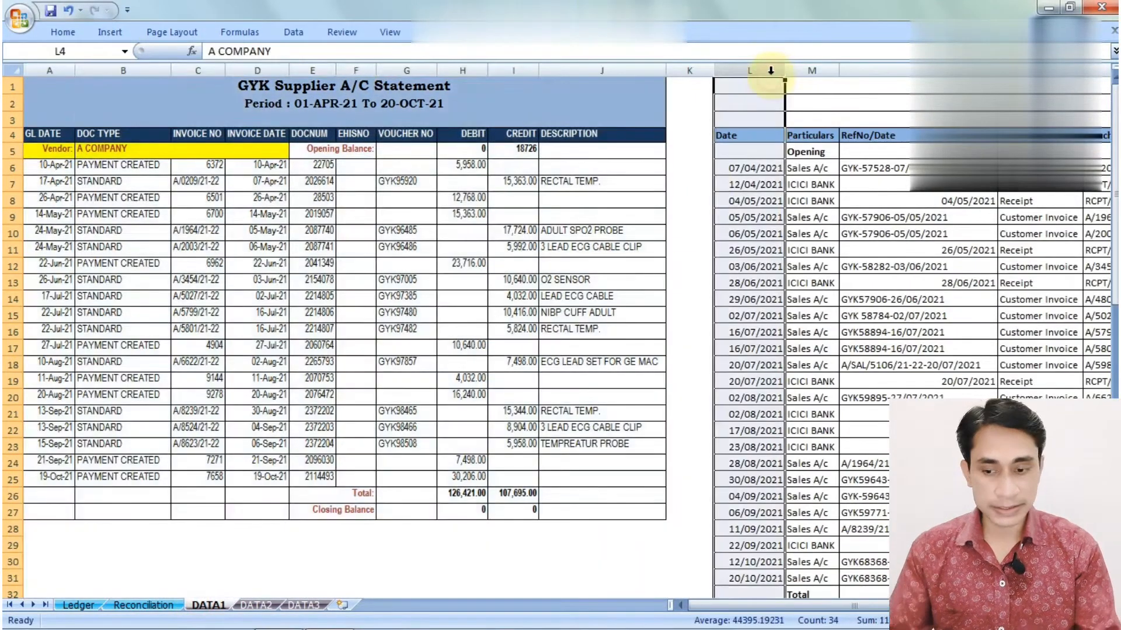
{"action": "left_click_drag", "start_coordinate": [770, 70], "coordinate": [771, 70]}
{"action": "key", "text": "ctrl+c"}
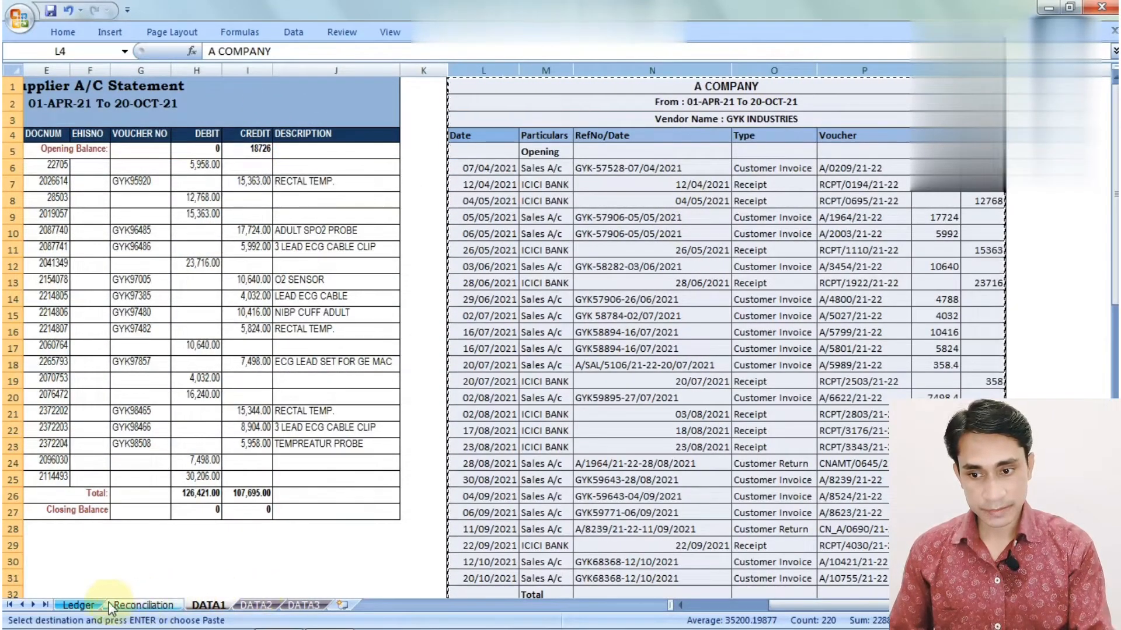
{"action": "left_click", "coordinate": [87, 605]}
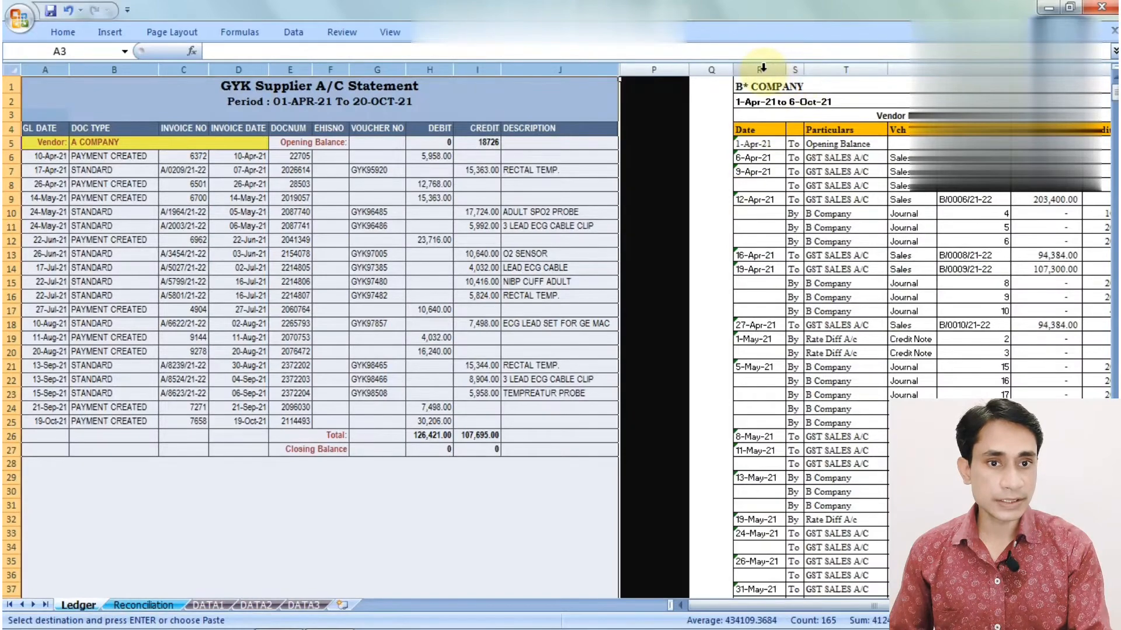
{"action": "left_click", "coordinate": [762, 70]}
{"action": "key", "text": "Return"}
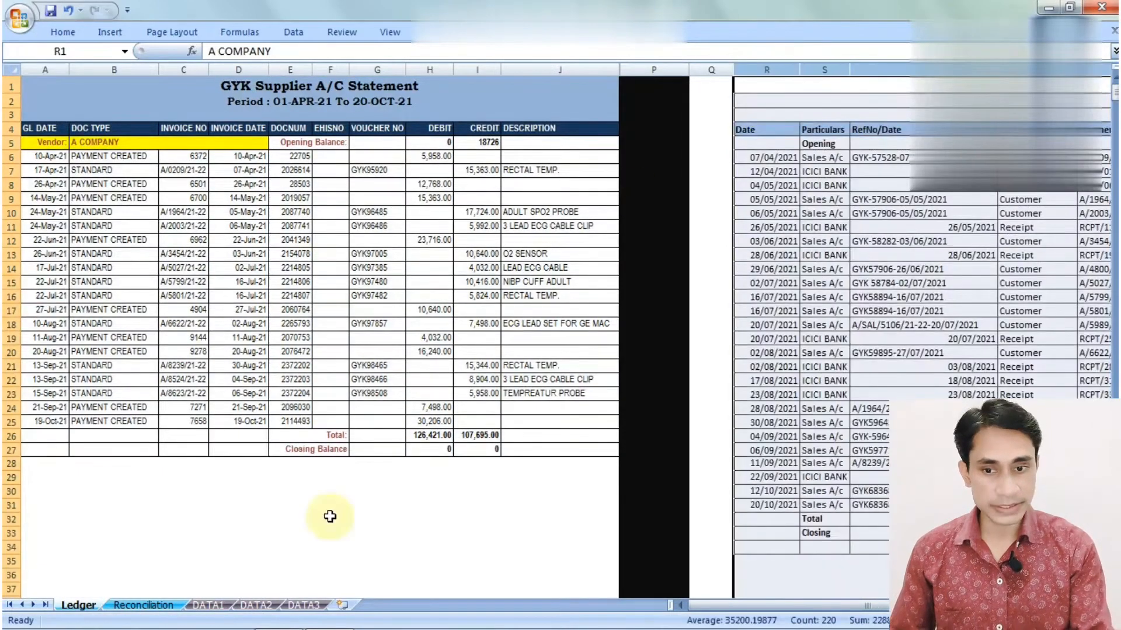
{"action": "left_click", "coordinate": [293, 533]}
{"action": "left_click", "coordinate": [166, 606]}
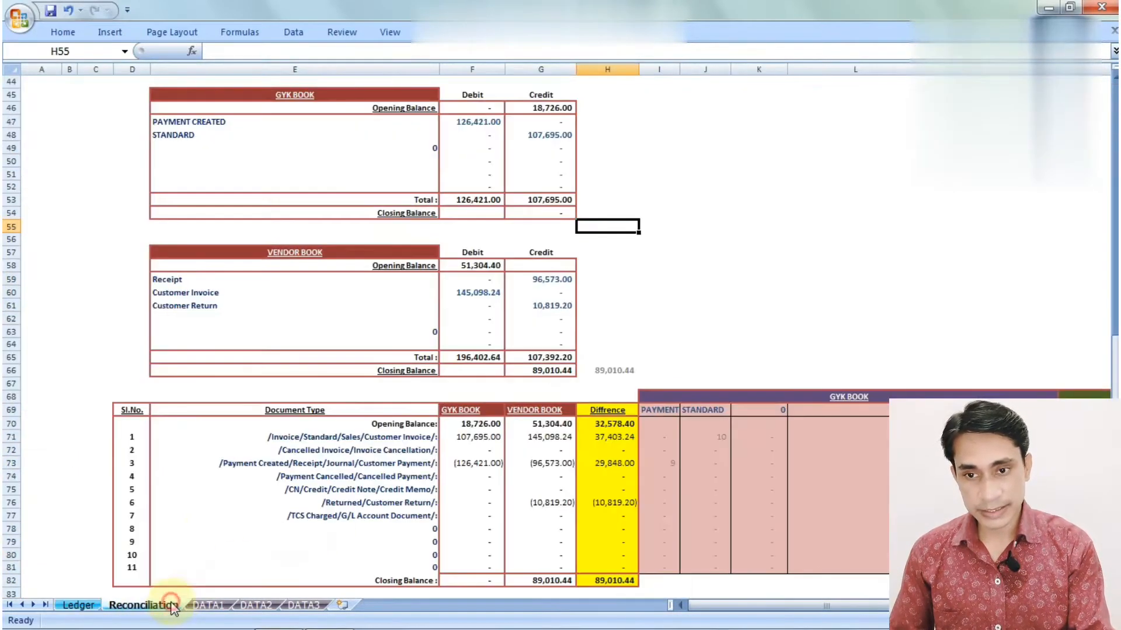
{"action": "left_click", "coordinate": [132, 121]}
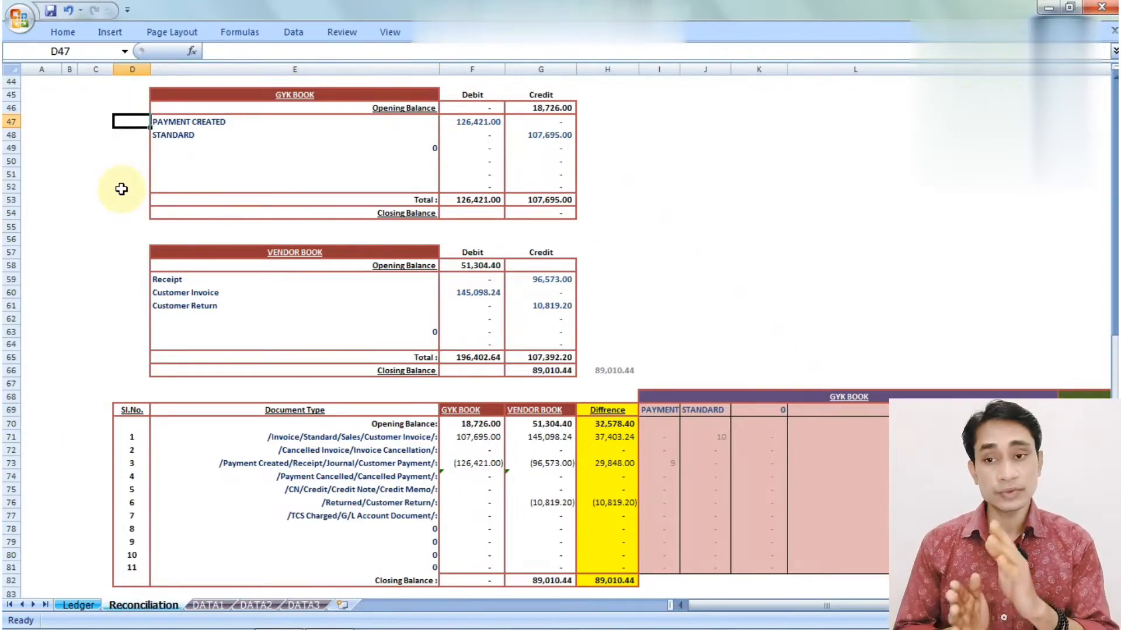
{"action": "key", "text": "Right"}
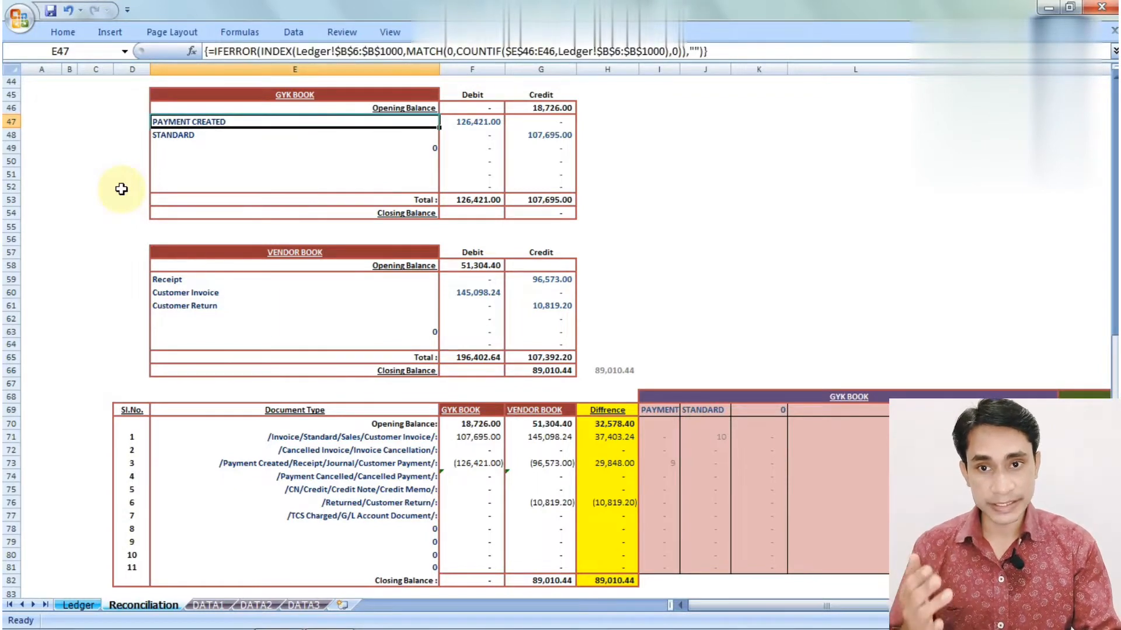
{"action": "key", "text": "Down"}
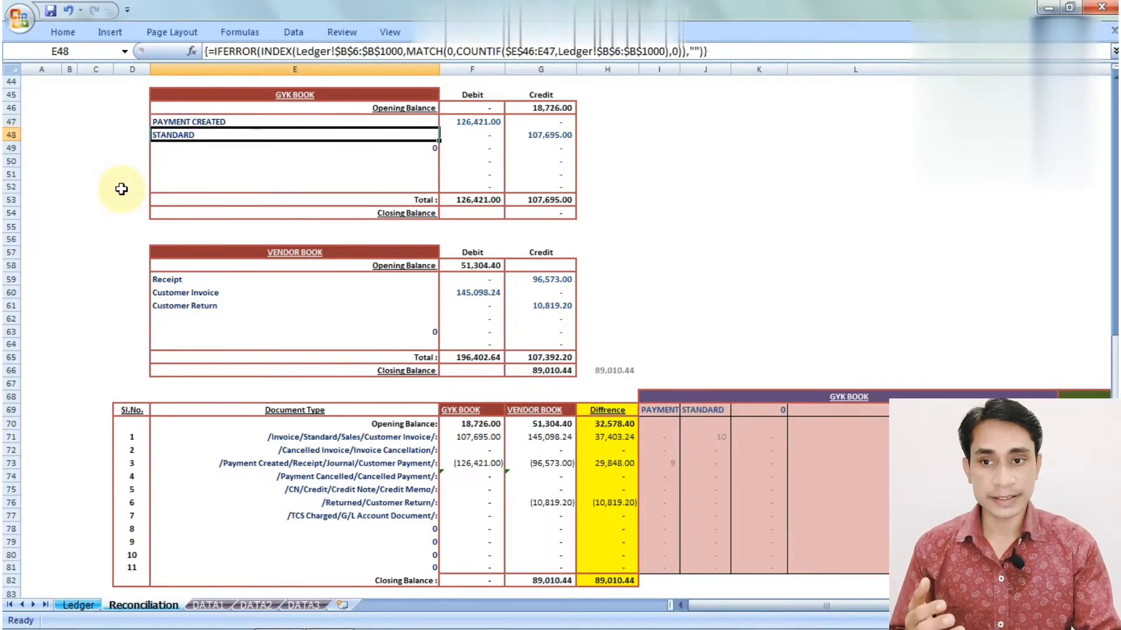
{"action": "key", "text": "Down"}
{"action": "key", "text": "Down"}
{"action": "key", "text": "Down"}
{"action": "key", "text": "Down"}
{"action": "key", "text": "Down"}
{"action": "key", "text": "Down"}
{"action": "key", "text": "Down"}
{"action": "key", "text": "Down"}
{"action": "key", "text": "Down"}
{"action": "key", "text": "Down"}
{"action": "key", "text": "Down"}
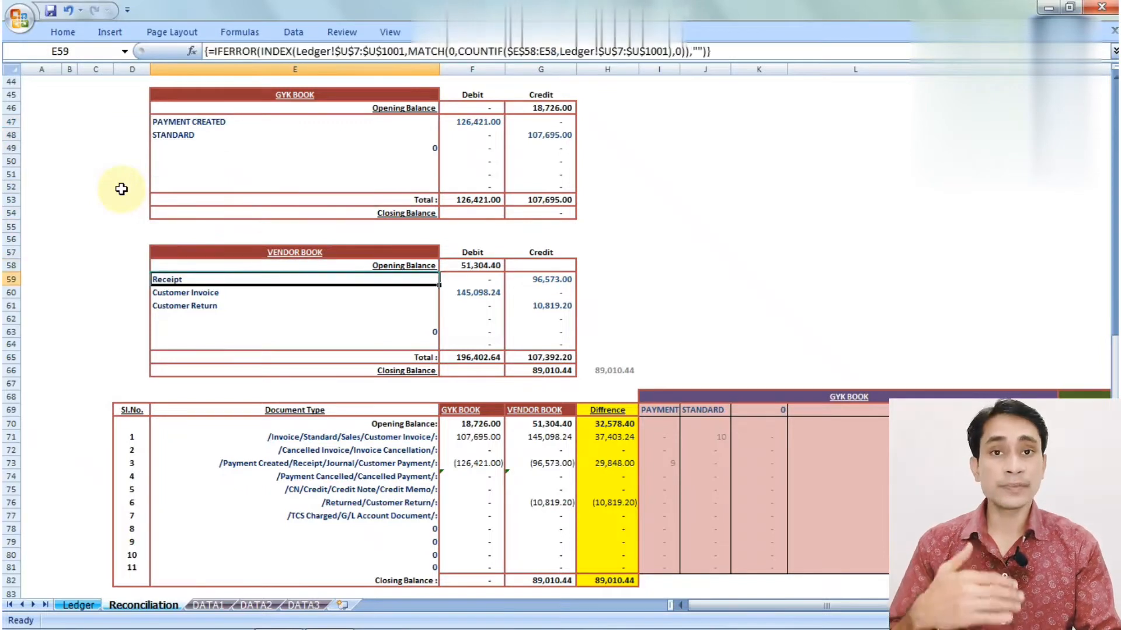
{"action": "key", "text": "Down"}
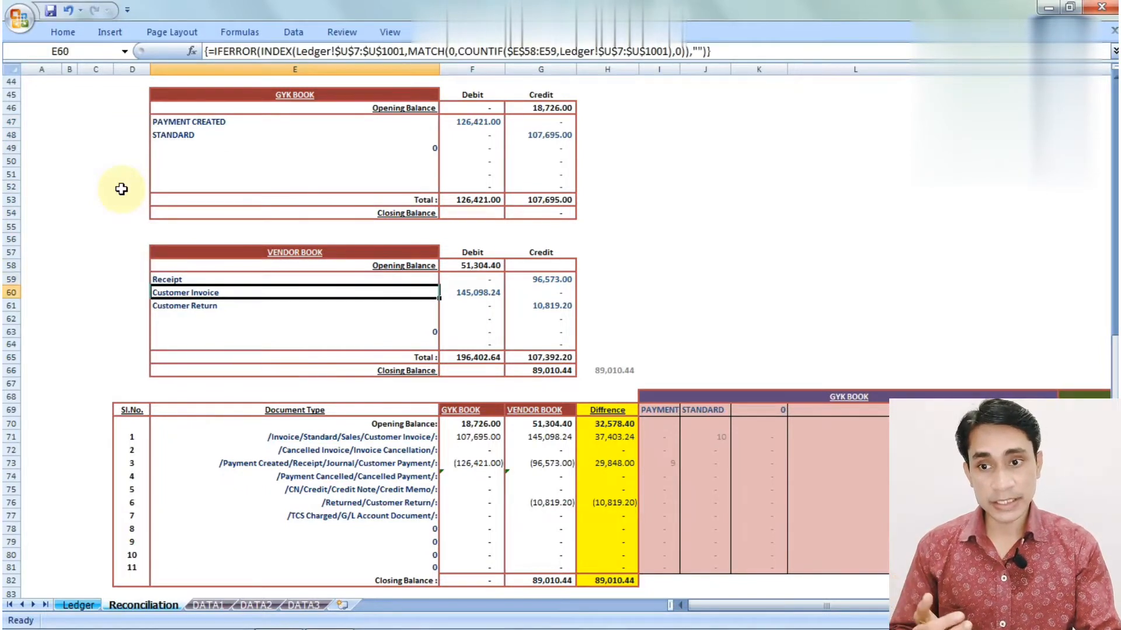
{"action": "key", "text": "Up"}
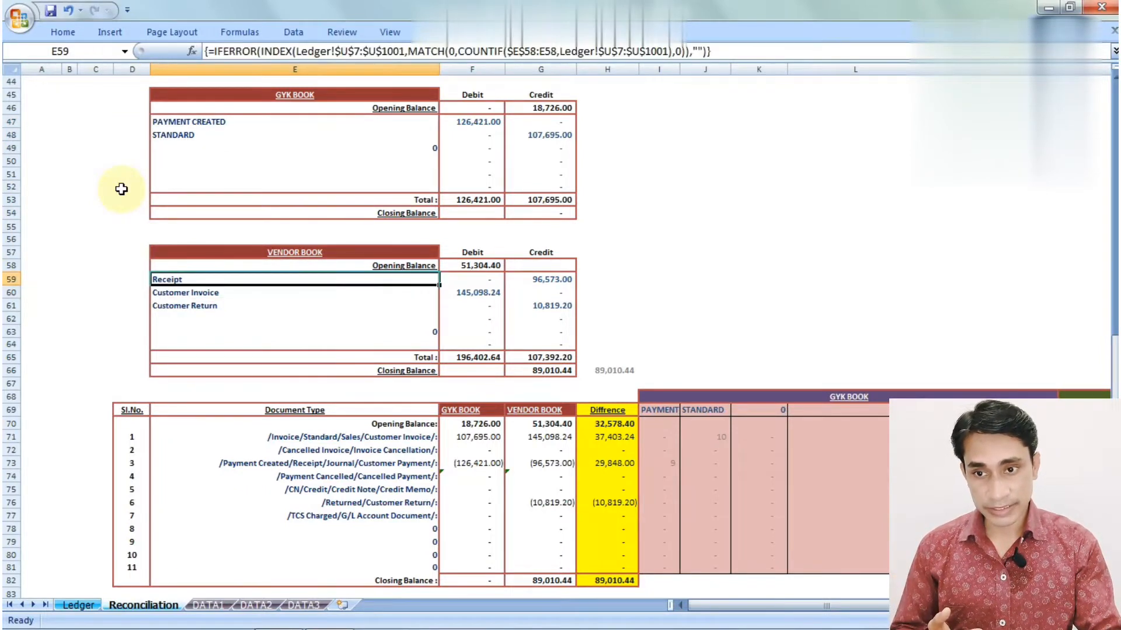
{"action": "key", "text": "Down"}
{"action": "key", "text": "Down"}
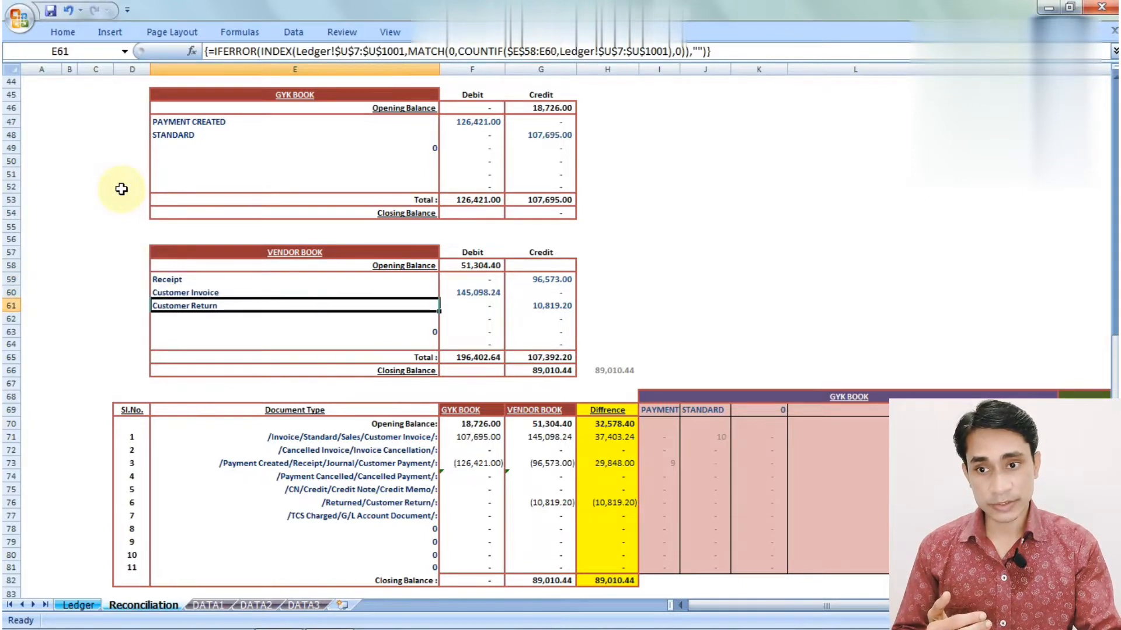
{"action": "key", "text": "Left"}
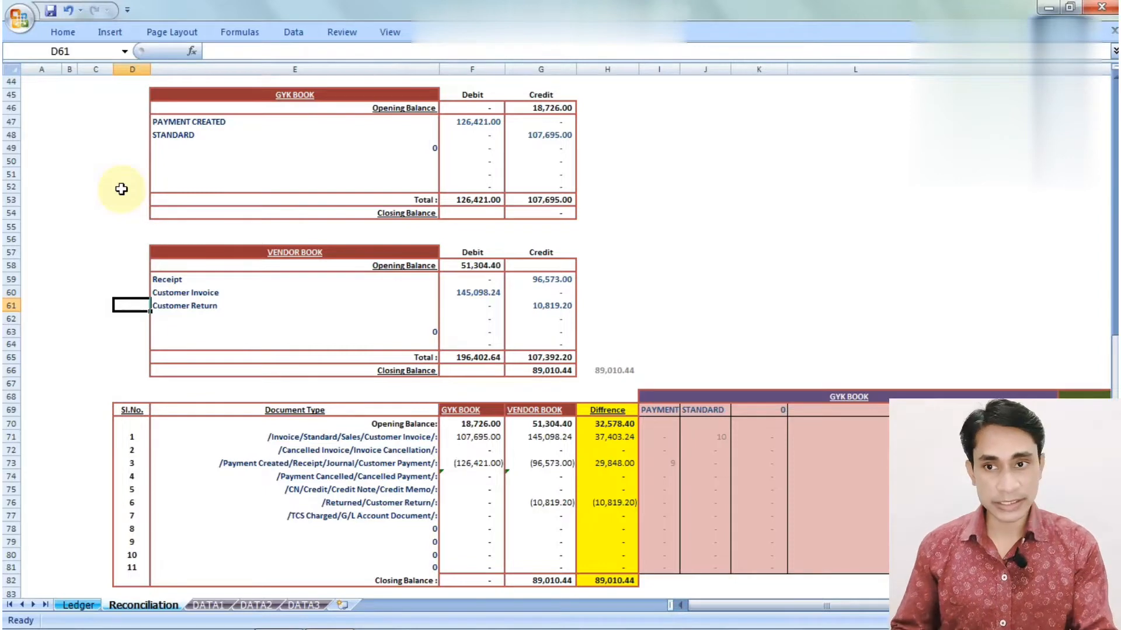
{"action": "left_click", "coordinate": [547, 109]}
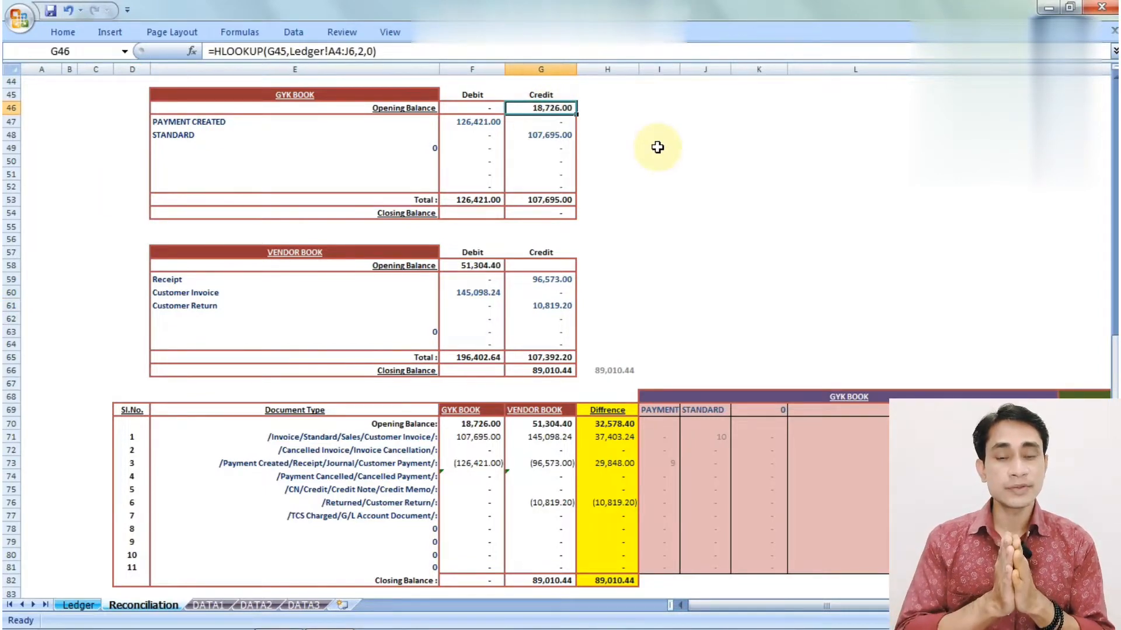
{"action": "left_click", "coordinate": [80, 606]}
{"action": "left_click", "coordinate": [486, 142]}
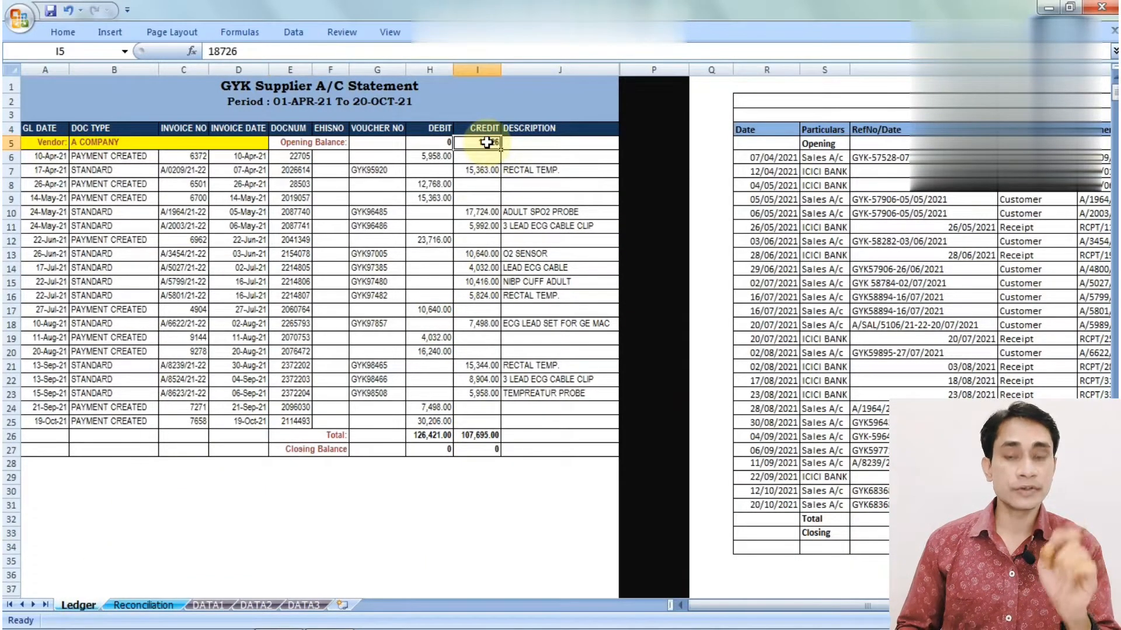
{"action": "left_click", "coordinate": [471, 451]}
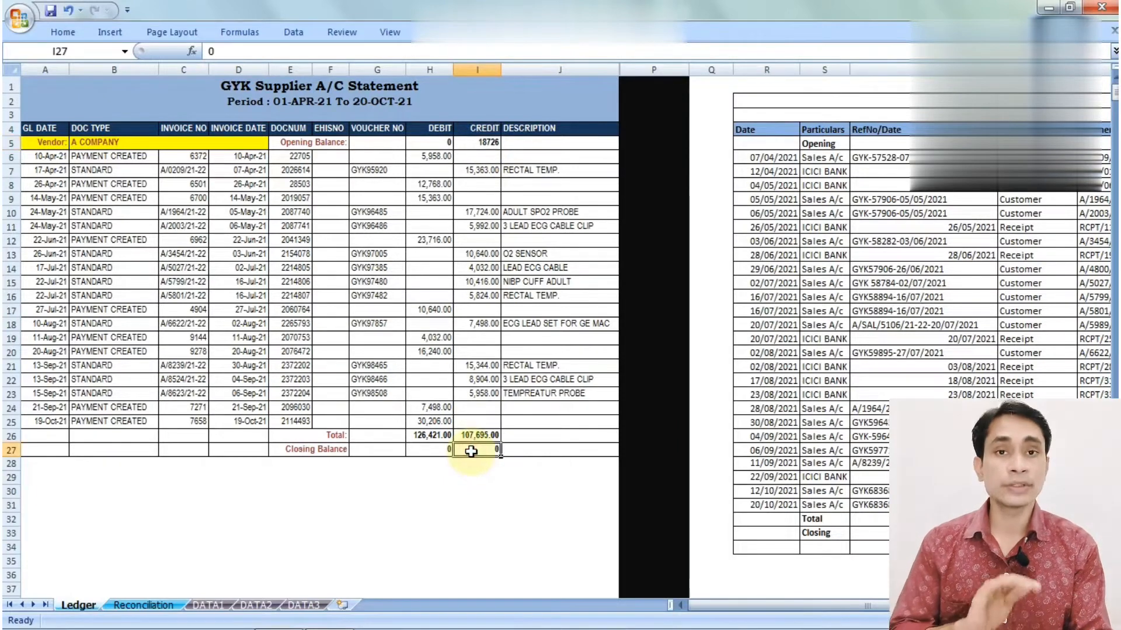
{"action": "left_click", "coordinate": [166, 606]}
{"action": "left_click", "coordinate": [546, 212]}
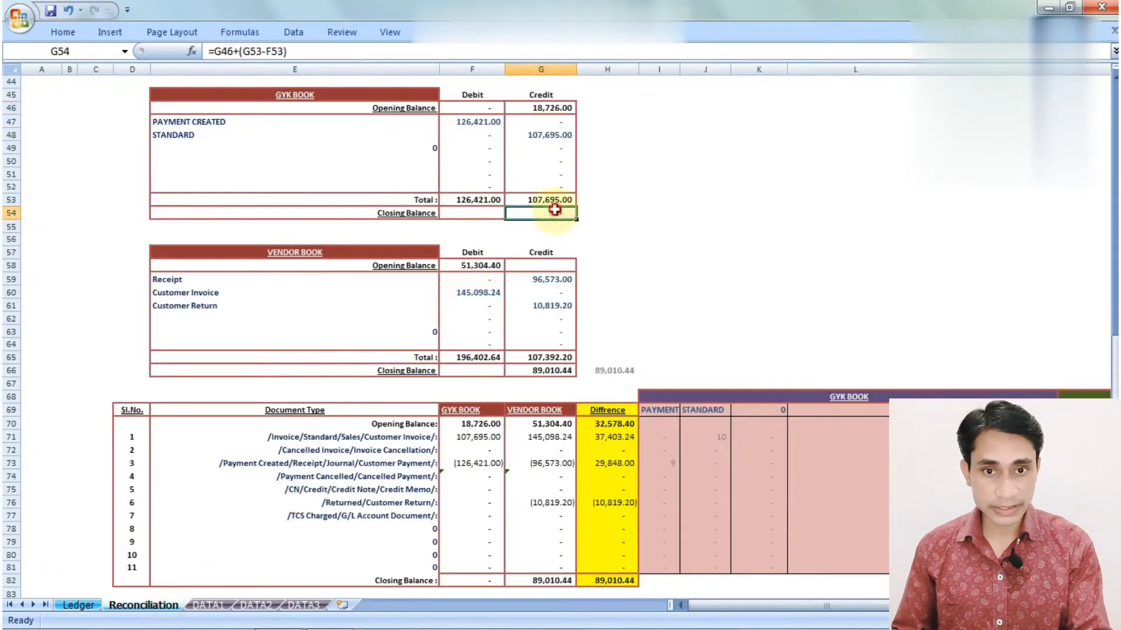
{"action": "left_click", "coordinate": [499, 263]}
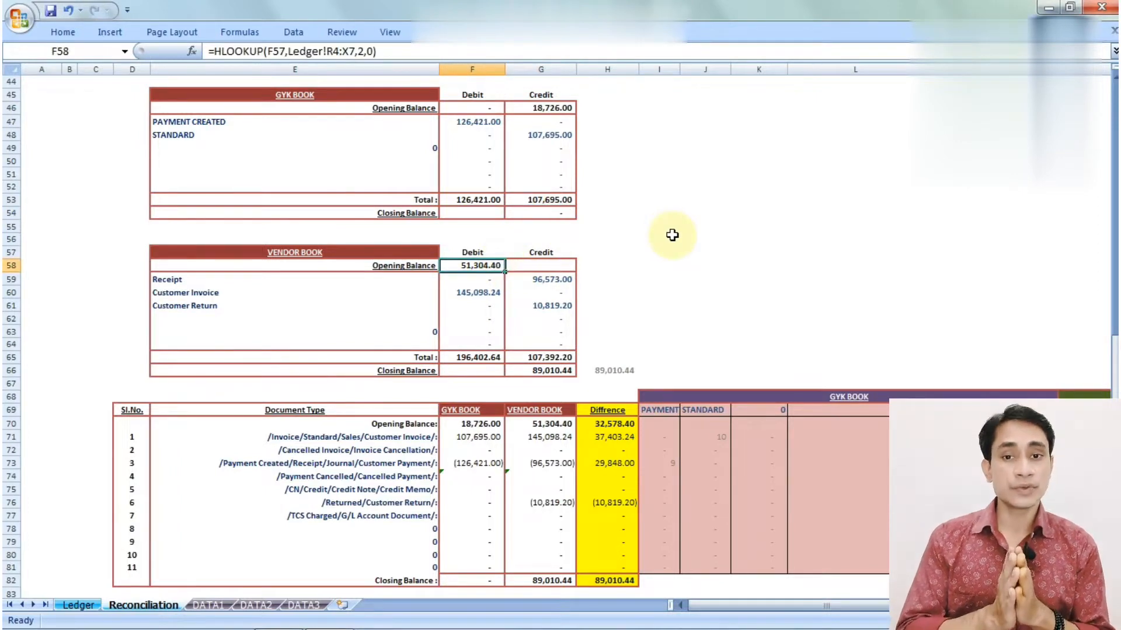
{"action": "left_click", "coordinate": [82, 605]}
{"action": "key", "text": "Right"}
{"action": "key", "text": "Right"}
{"action": "key", "text": "Right"}
{"action": "key", "text": "Right"}
{"action": "key", "text": "Right"}
{"action": "key", "text": "Right"}
{"action": "key", "text": "Right"}
{"action": "key", "text": "Right"}
{"action": "key", "text": "Right"}
{"action": "key", "text": "Right"}
{"action": "key", "text": "Right"}
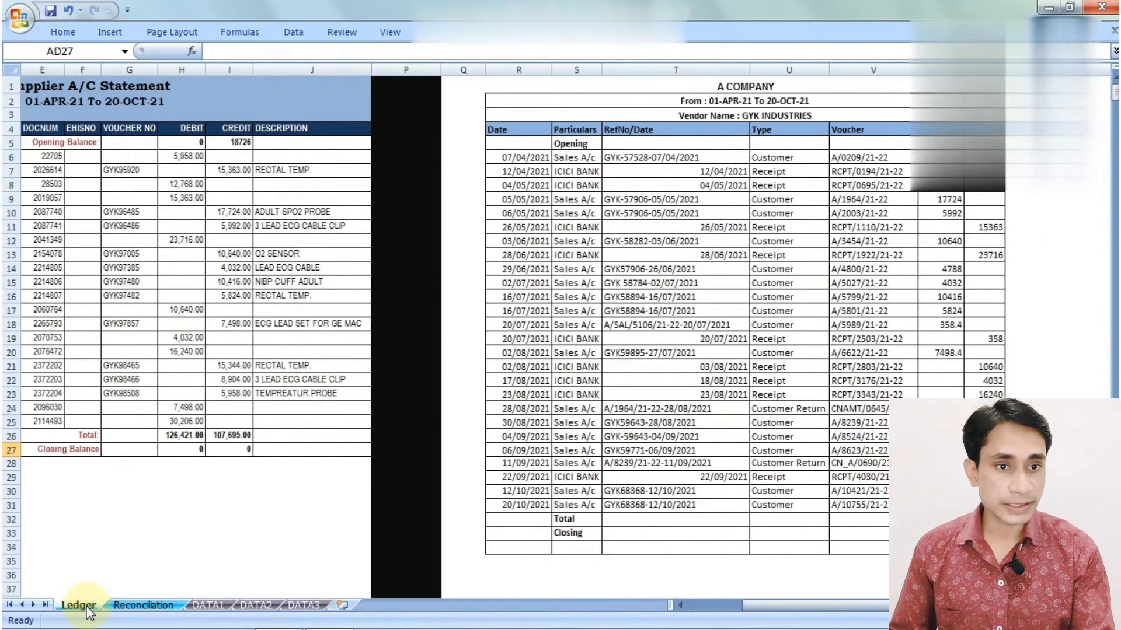
{"action": "left_click", "coordinate": [940, 143]}
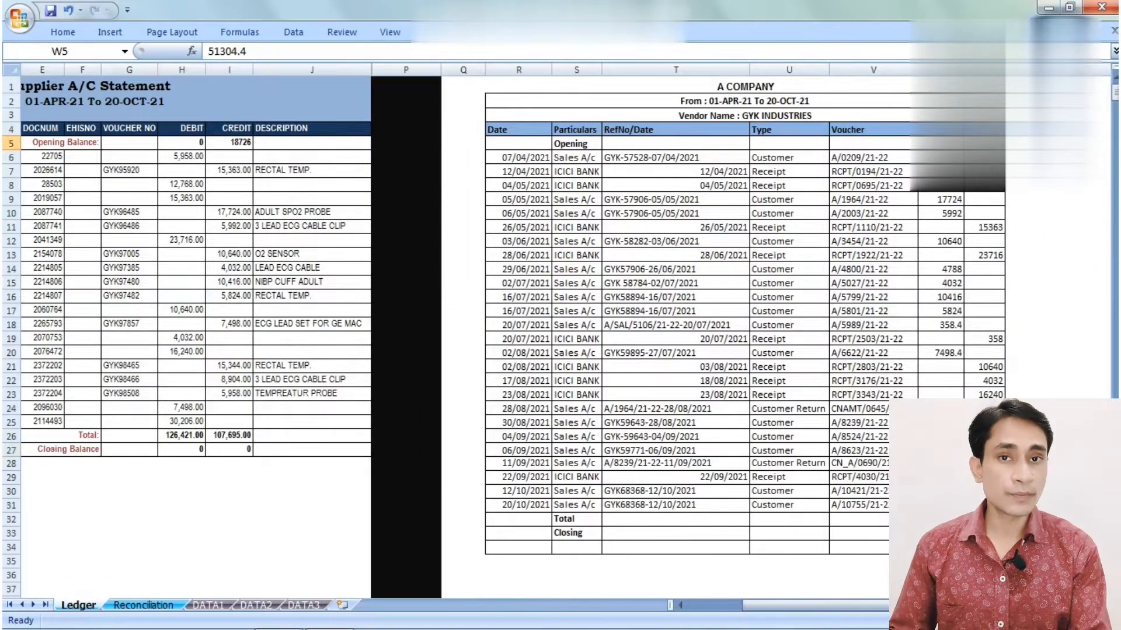
{"action": "left_click", "coordinate": [940, 533]}
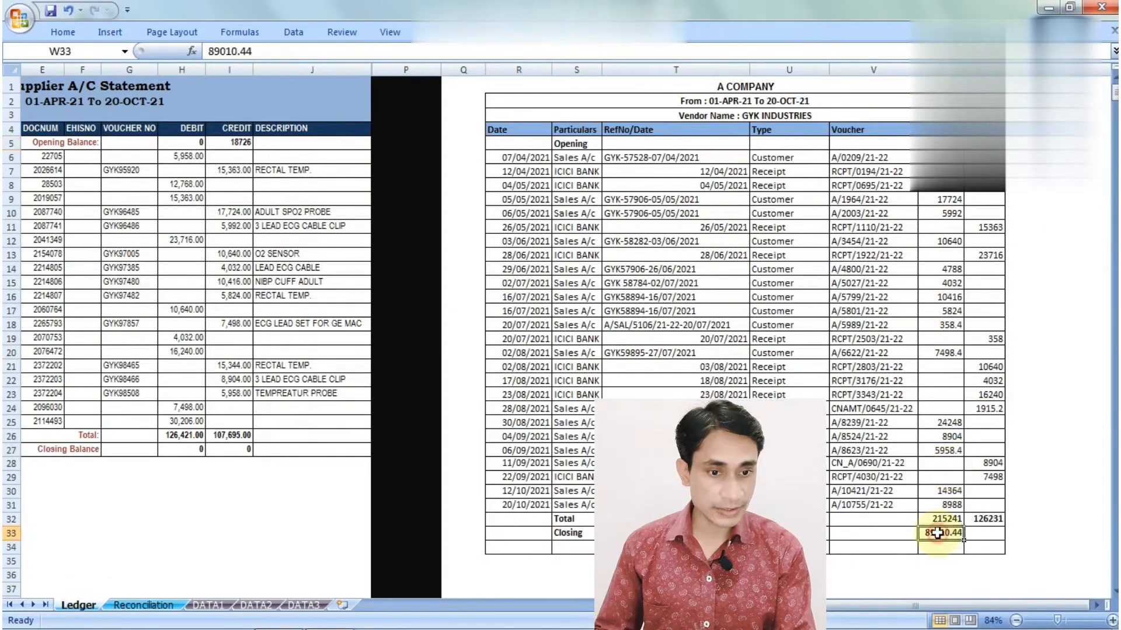
{"action": "left_click", "coordinate": [169, 606]}
{"action": "left_click", "coordinate": [546, 370]}
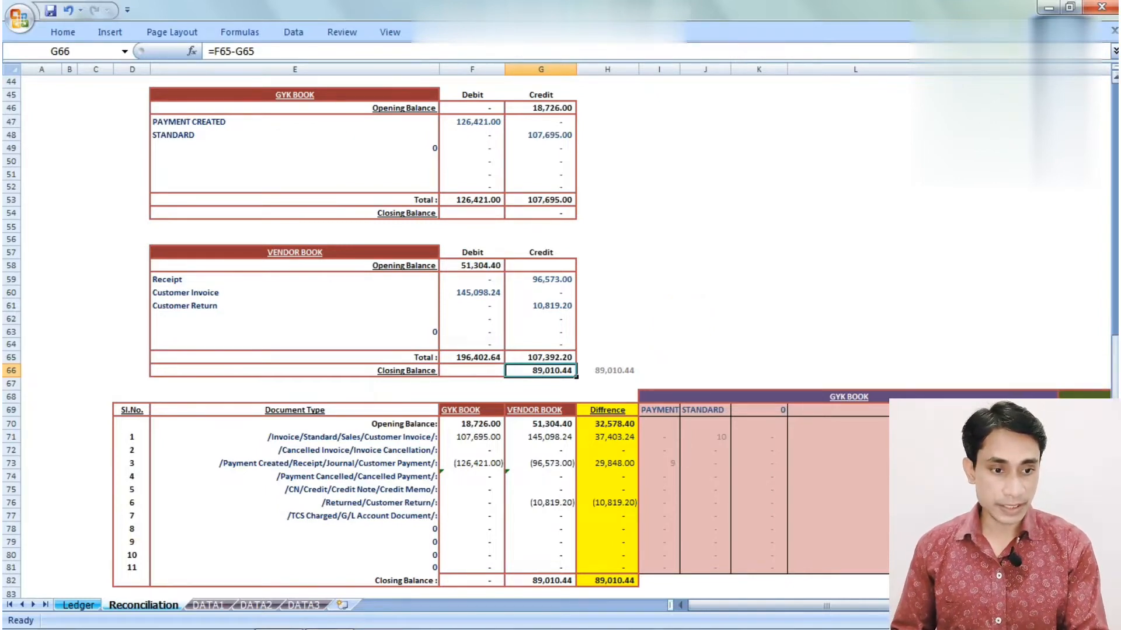
{"action": "scroll", "coordinate": [560, 331], "scroll_direction": "down", "scroll_amount": 1}
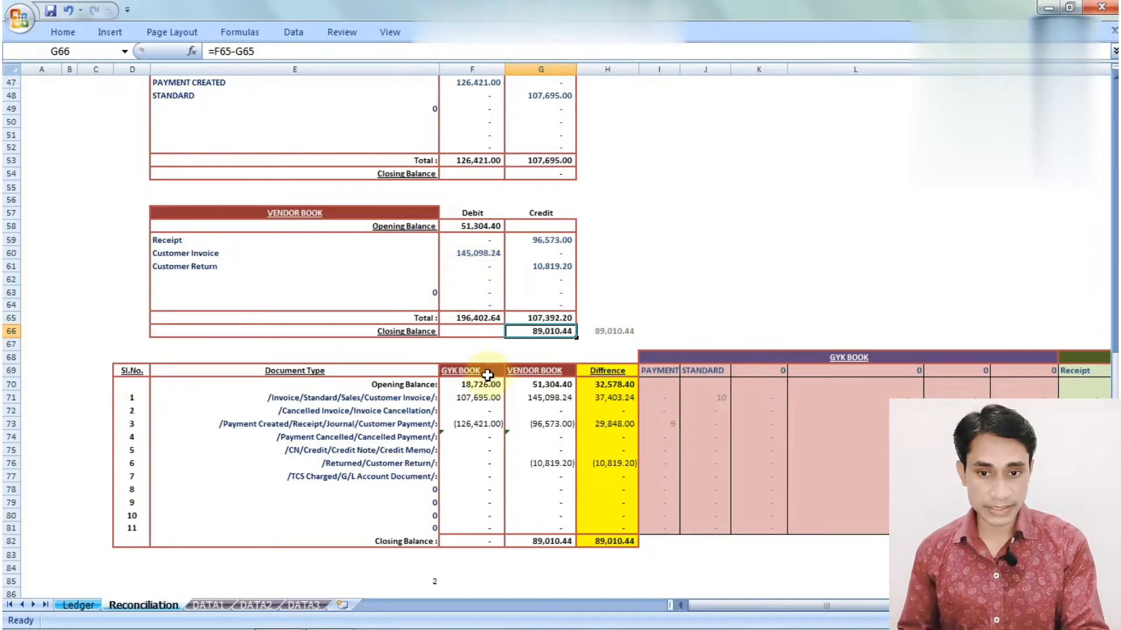
{"action": "left_click_drag", "start_coordinate": [483, 370], "coordinate": [483, 540]}
{"action": "left_click_drag", "start_coordinate": [534, 371], "coordinate": [533, 518]}
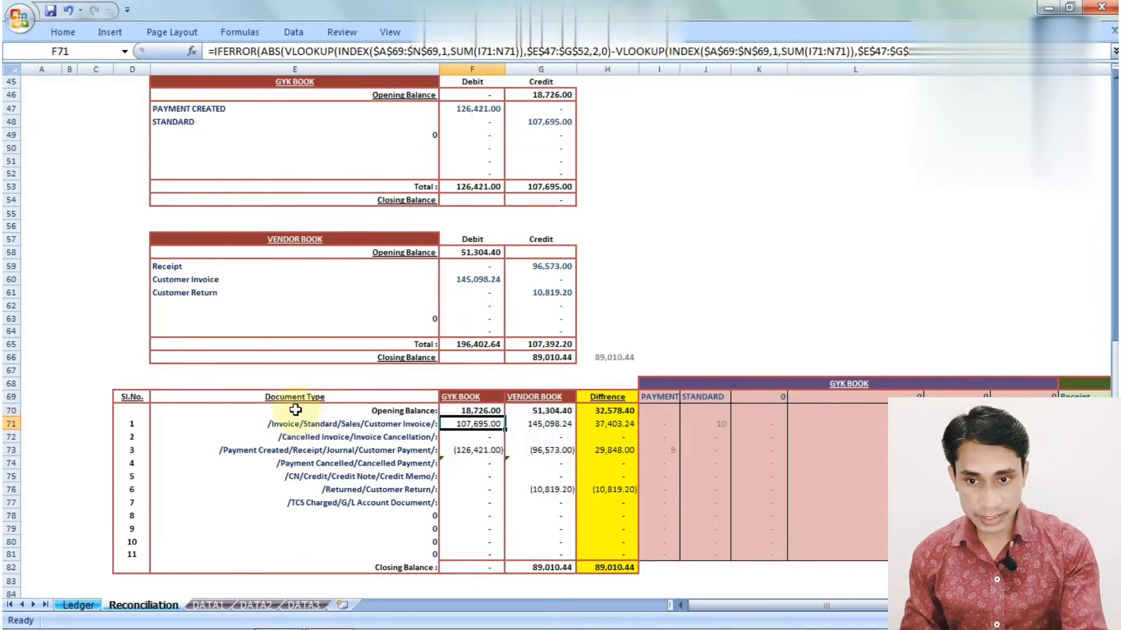
{"action": "left_click", "coordinate": [294, 399]}
{"action": "left_click", "coordinate": [336, 427]}
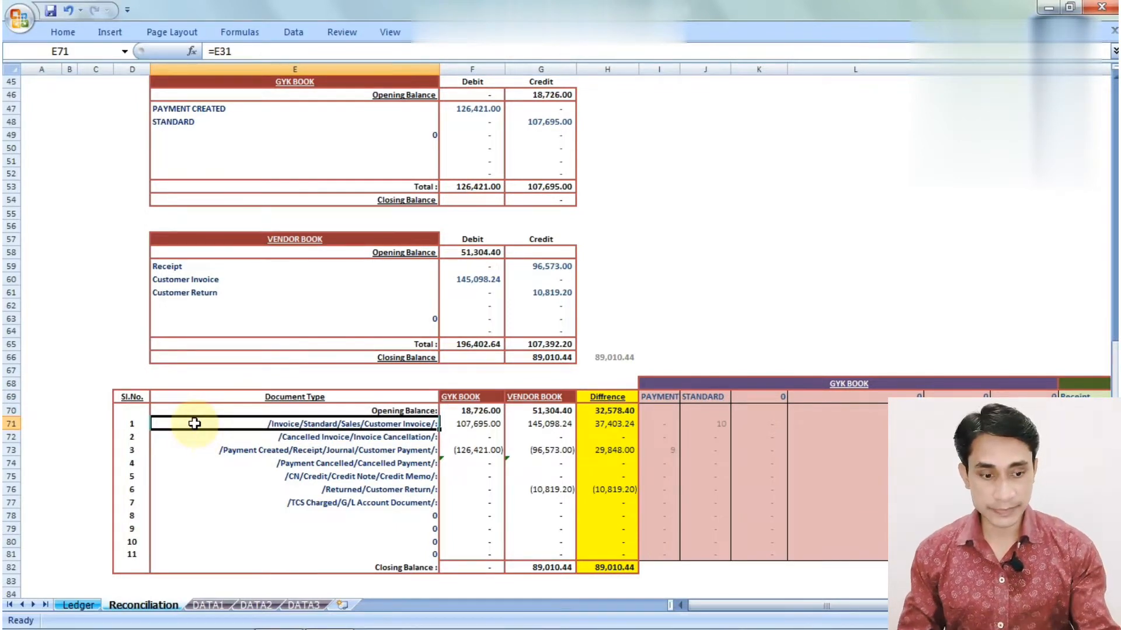
{"action": "key", "text": "Down"}
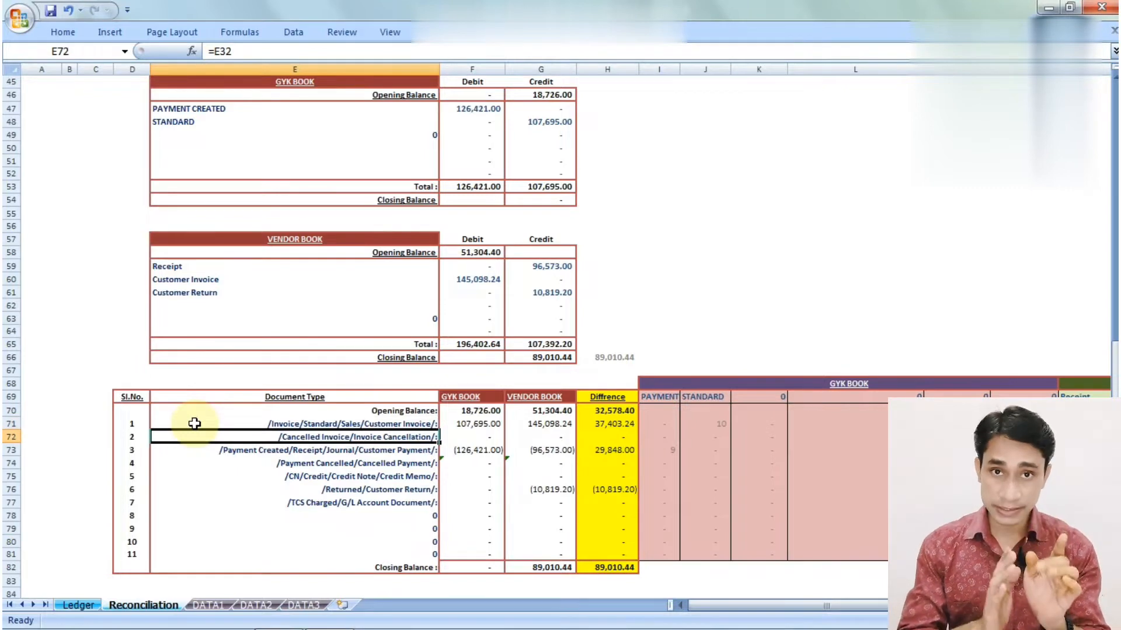
{"action": "key", "text": "Down"}
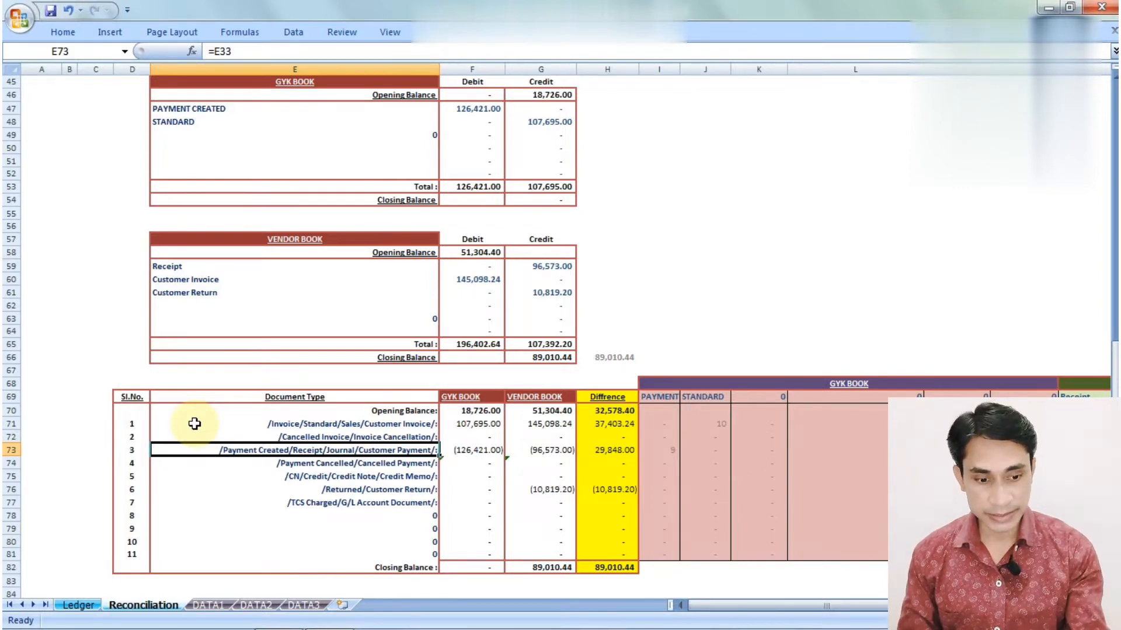
{"action": "key", "text": "Down"}
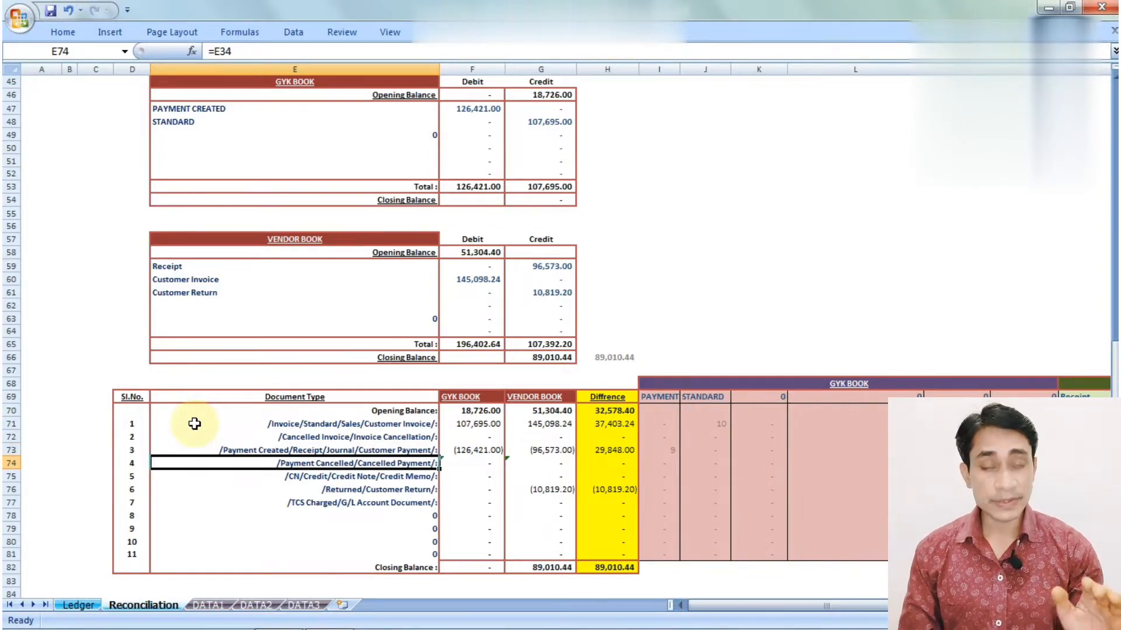
{"action": "key", "text": "Down"}
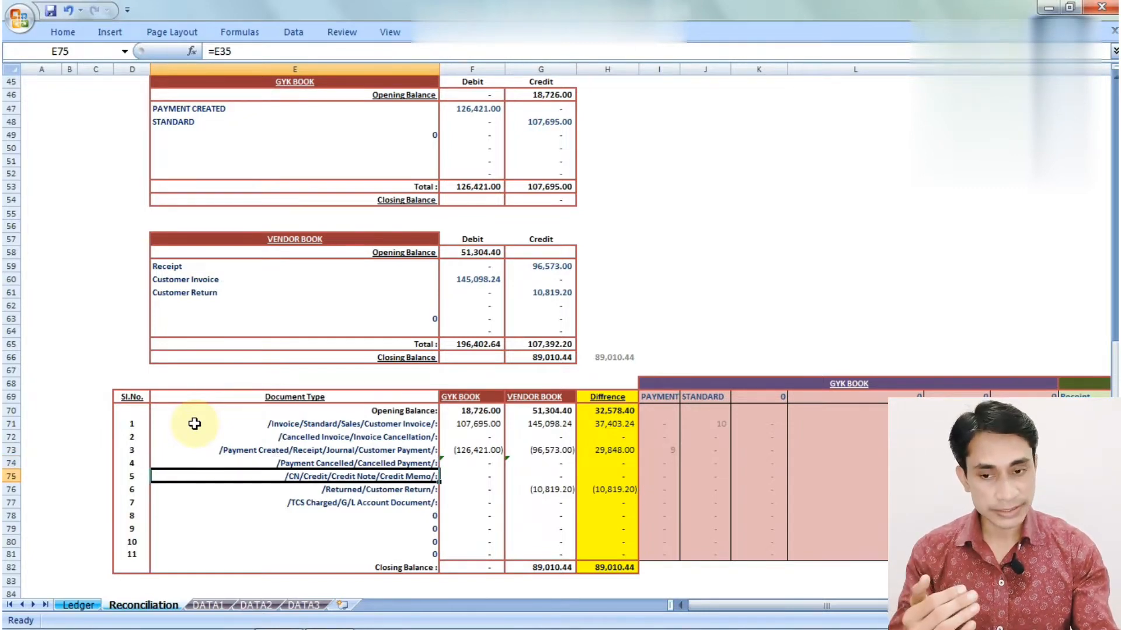
{"action": "key", "text": "Down"}
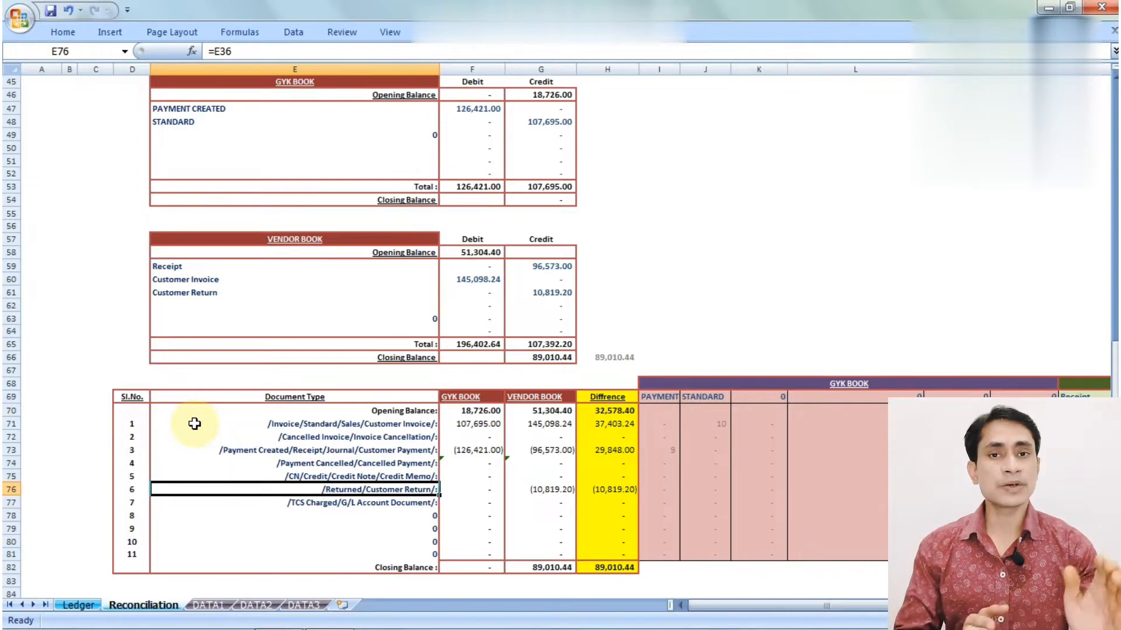
{"action": "key", "text": "Down"}
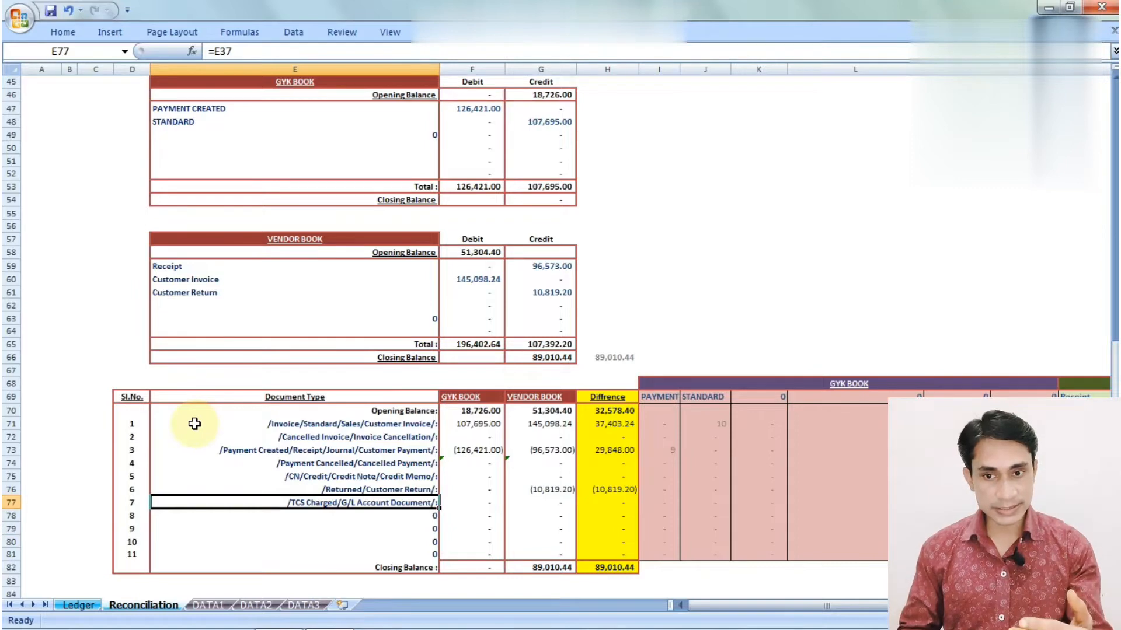
{"action": "key", "text": "Down"}
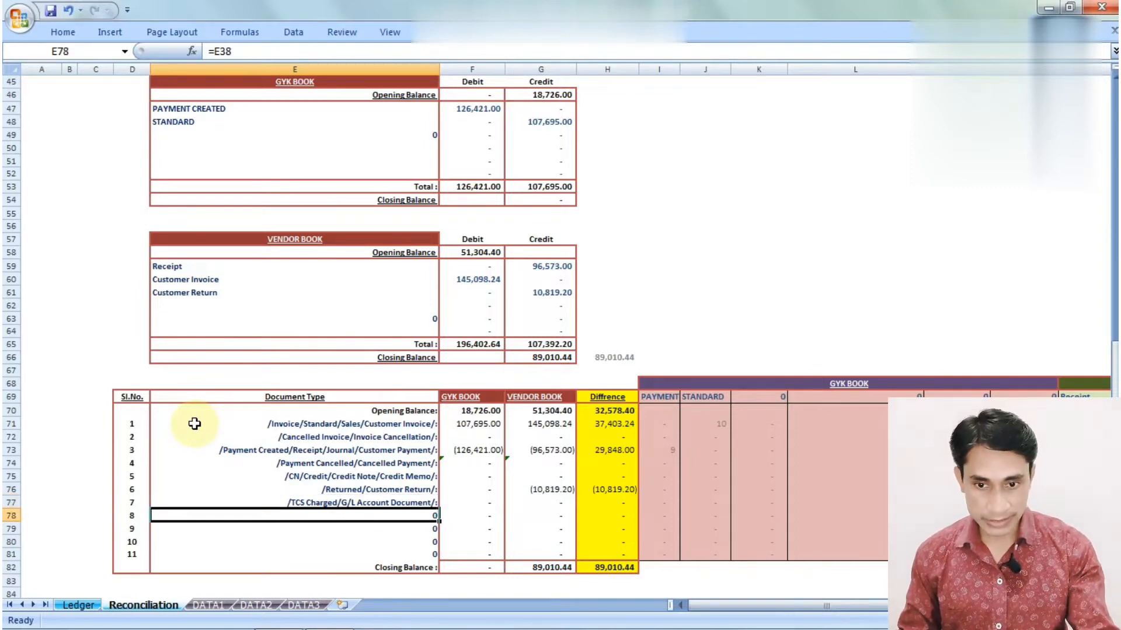
{"action": "key", "text": "Down"}
{"action": "key", "text": "Down"}
{"action": "key", "text": "Up"}
{"action": "key", "text": "Up"}
{"action": "key", "text": "Up"}
{"action": "key", "text": "Right"}
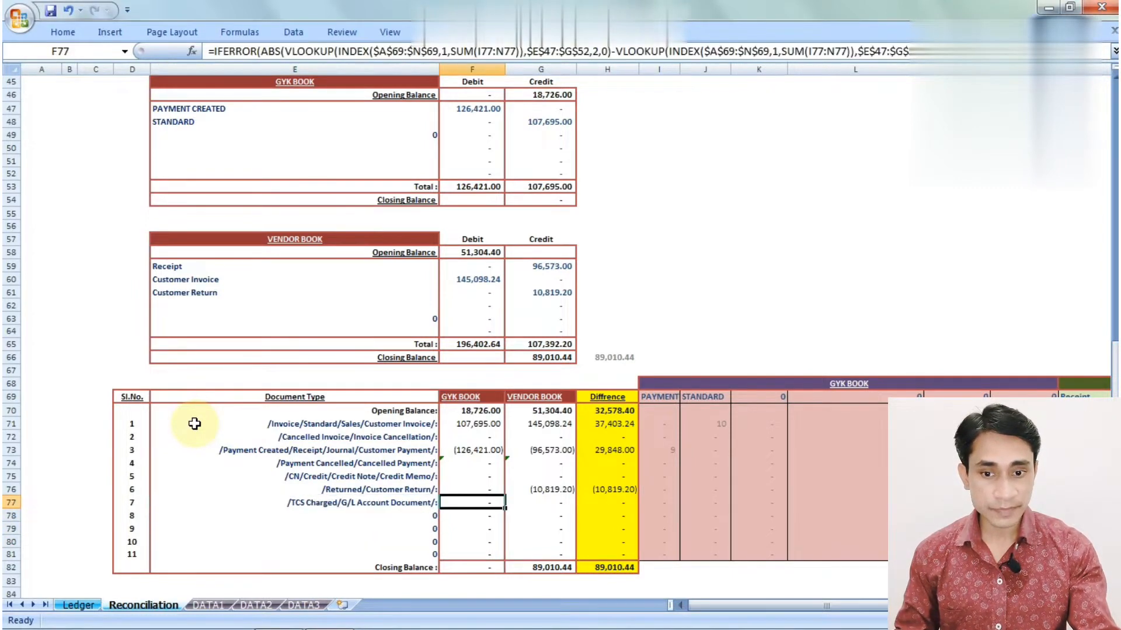
{"action": "key", "text": "Up"}
{"action": "key", "text": "Up"}
{"action": "key", "text": "Up"}
{"action": "key", "text": "Up"}
{"action": "key", "text": "Up"}
{"action": "key", "text": "Up"}
{"action": "key", "text": "Up"}
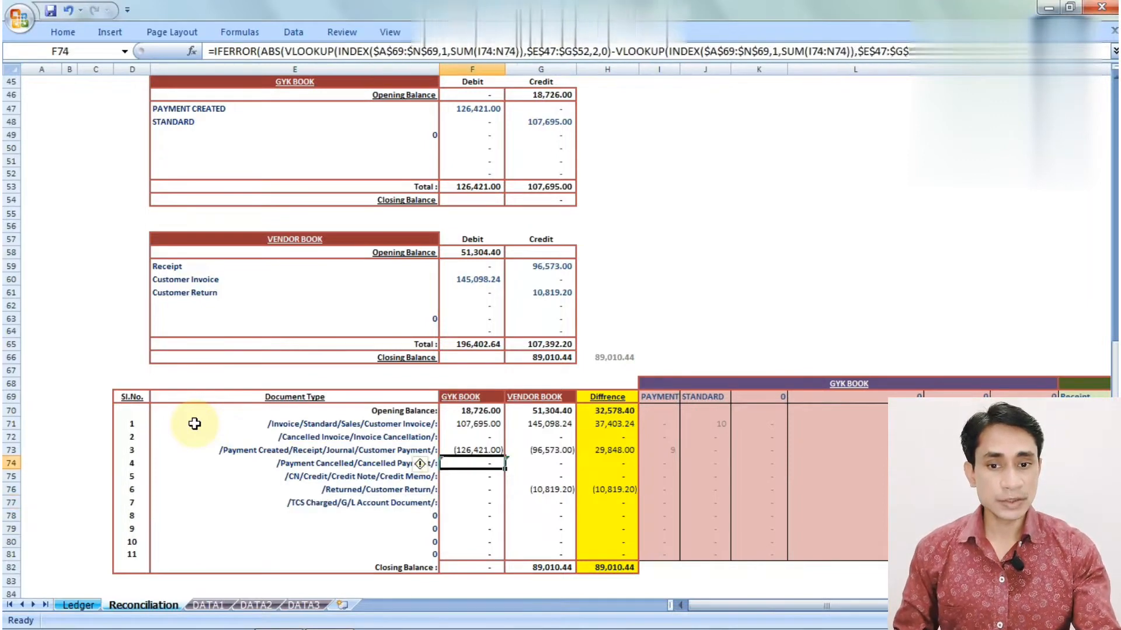
{"action": "key", "text": "Right"}
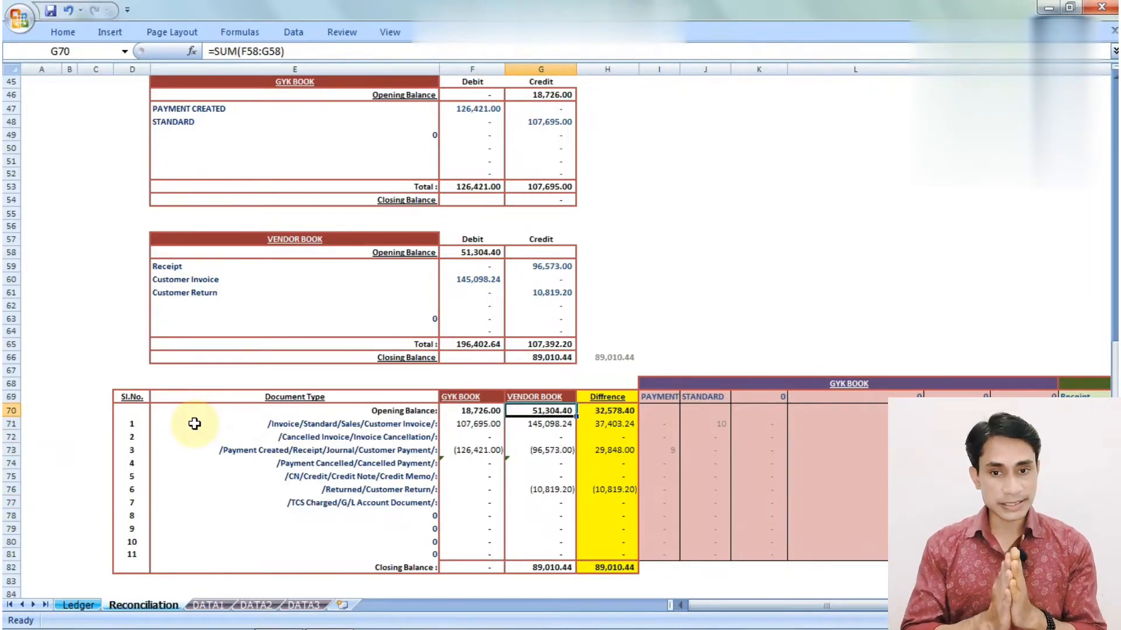
{"action": "key", "text": "Left"}
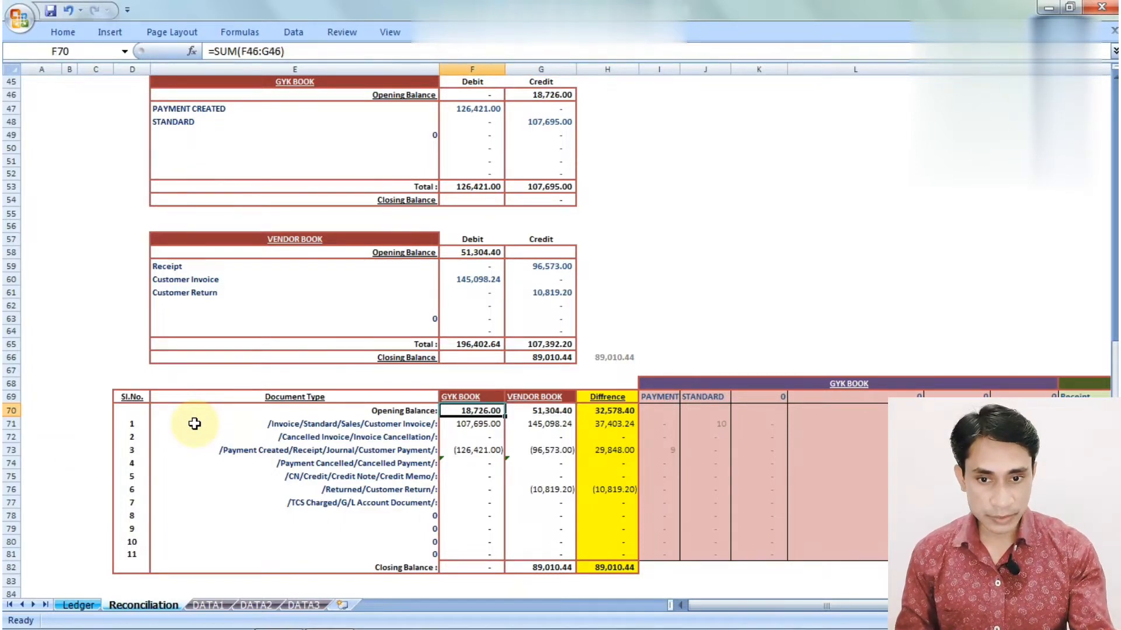
{"action": "key", "text": "Down"}
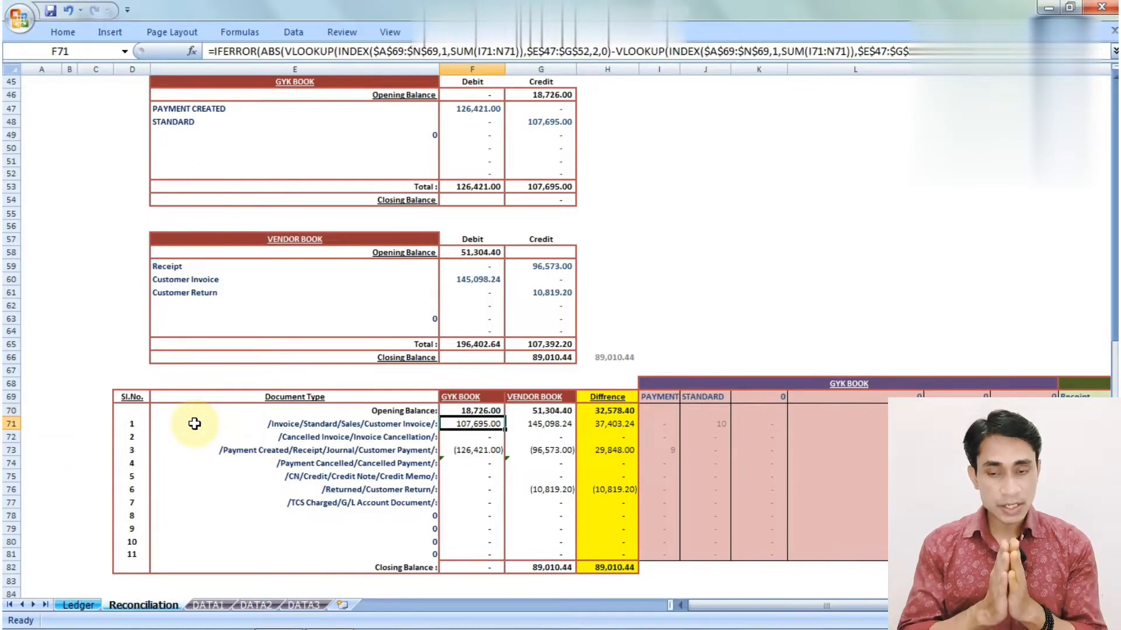
{"action": "key", "text": "Left"}
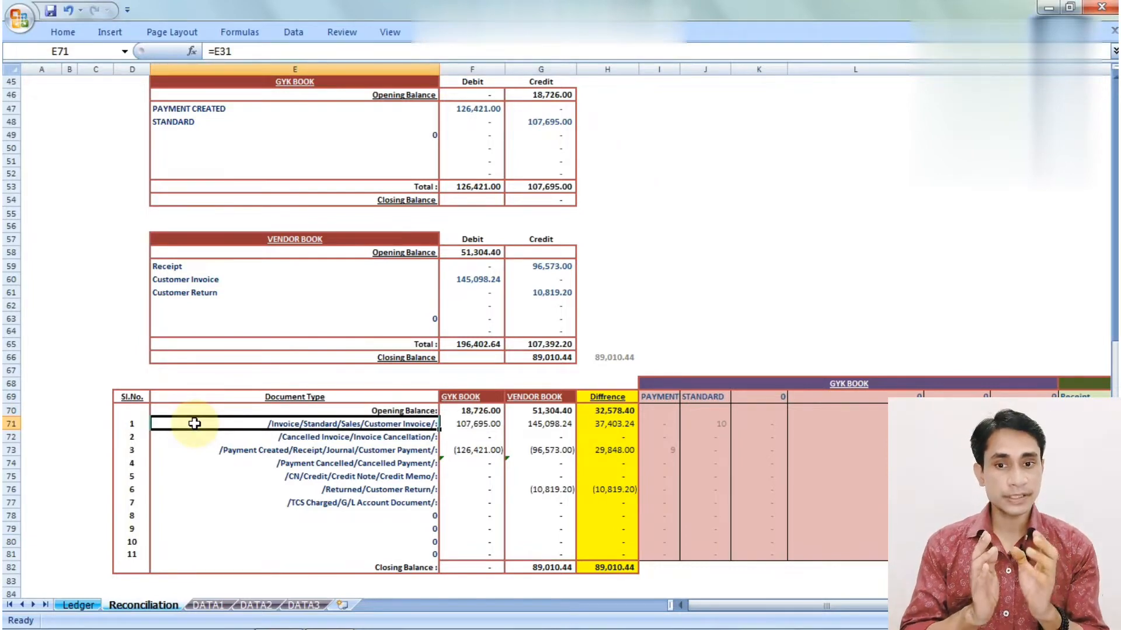
{"action": "key", "text": "Right"}
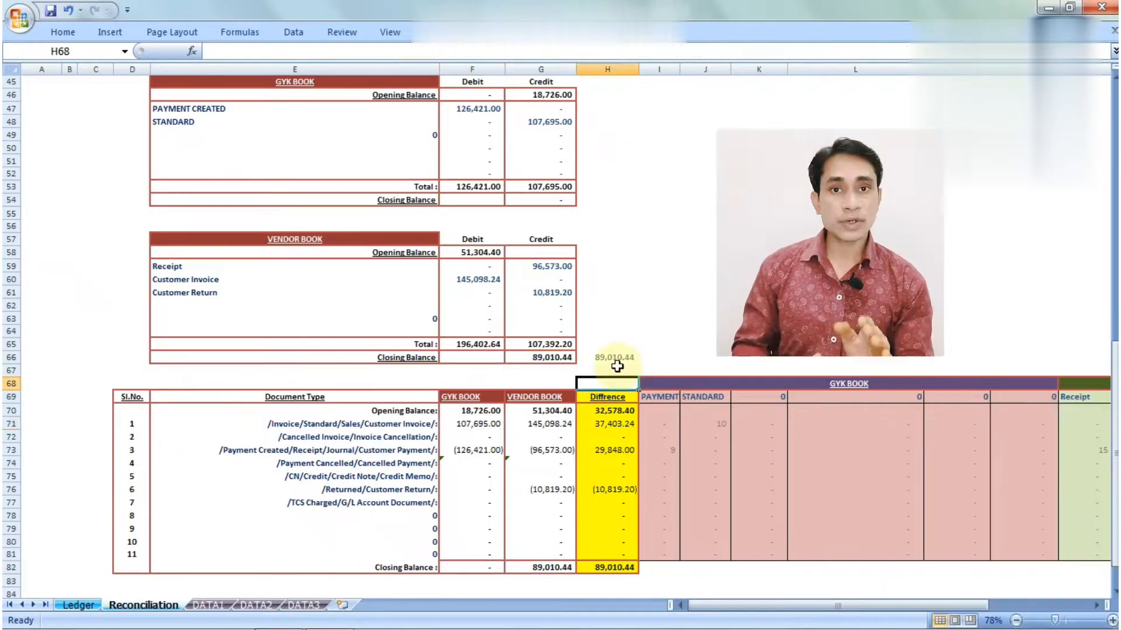
Autofit column I so the breakdown's PAYMENT CREATED heading shows in full
{"action": "key", "text": "Right"}
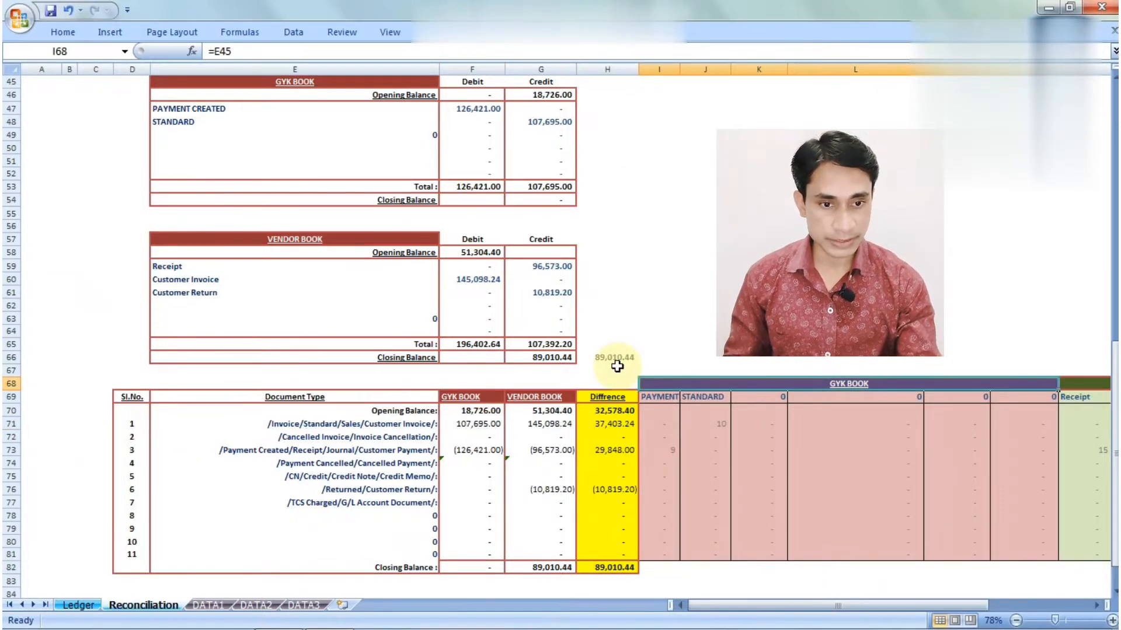
{"action": "key", "text": "shift+Down"}
{"action": "key", "text": "shift+Down"}
{"action": "key", "text": "shift+Down"}
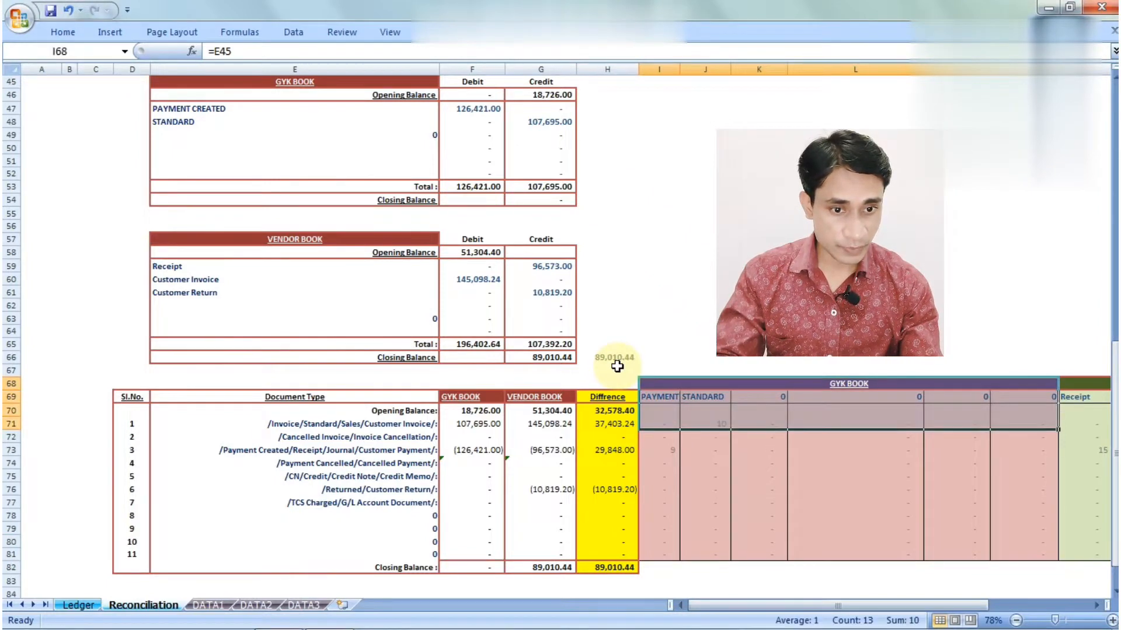
{"action": "key", "text": "Right"}
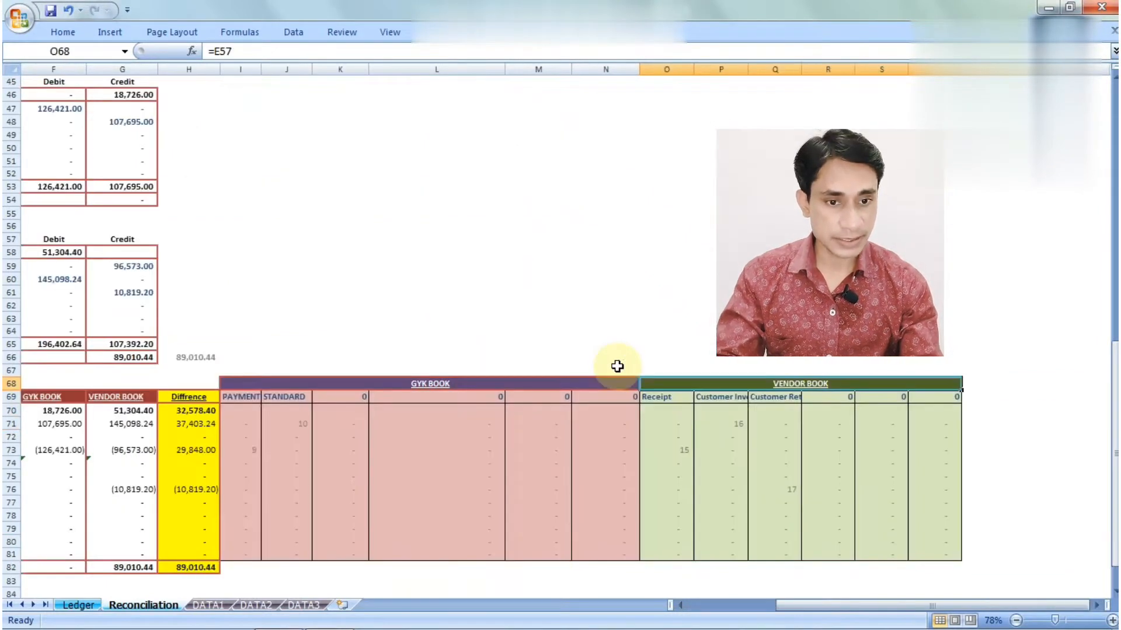
{"action": "key", "text": "shift+Down"}
{"action": "key", "text": "shift+Down"}
{"action": "key", "text": "shift+Down"}
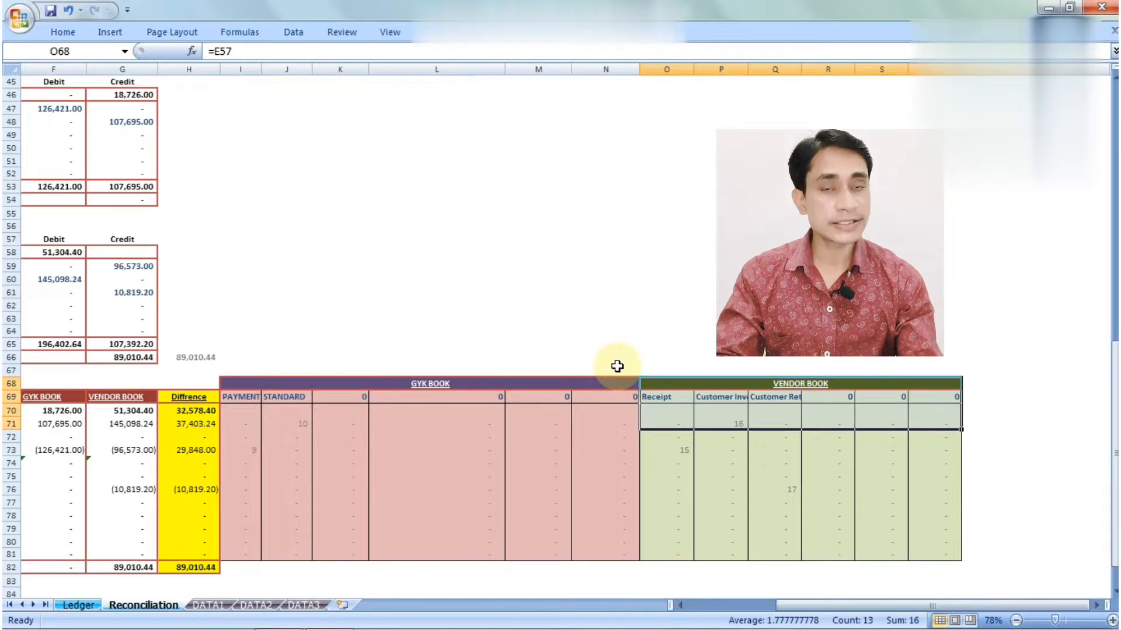
{"action": "key", "text": "Up"}
{"action": "key", "text": "Down"}
{"action": "key", "text": "Down"}
{"action": "key", "text": "Left"}
{"action": "key", "text": "Left"}
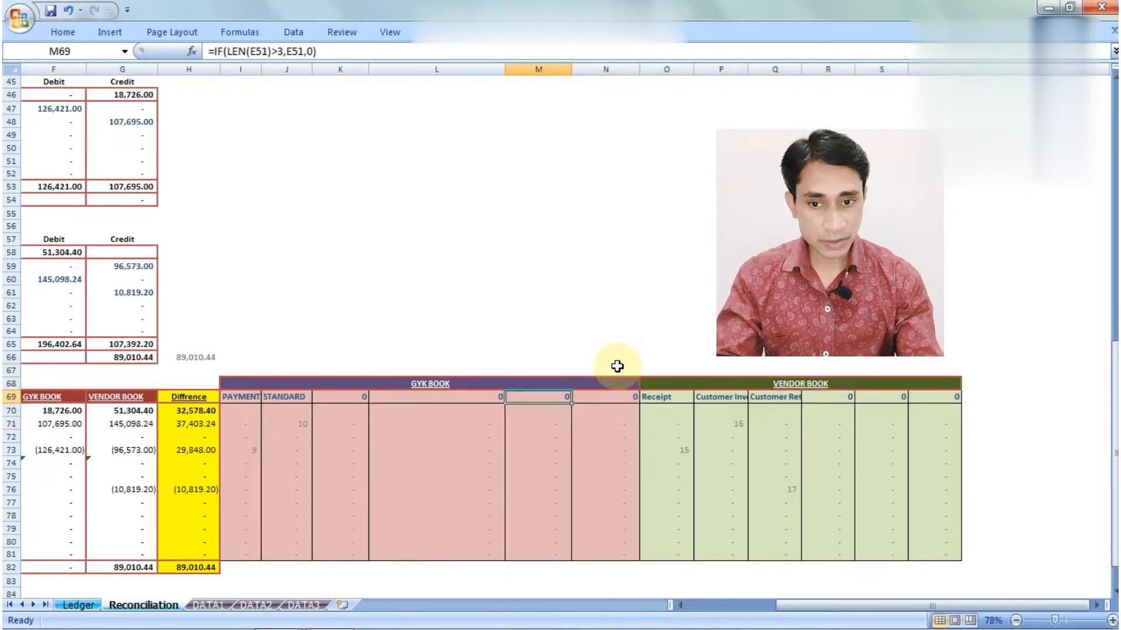
{"action": "key", "text": "Left"}
{"action": "key", "text": "Left"}
{"action": "key", "text": "Left"}
{"action": "key", "text": "Left"}
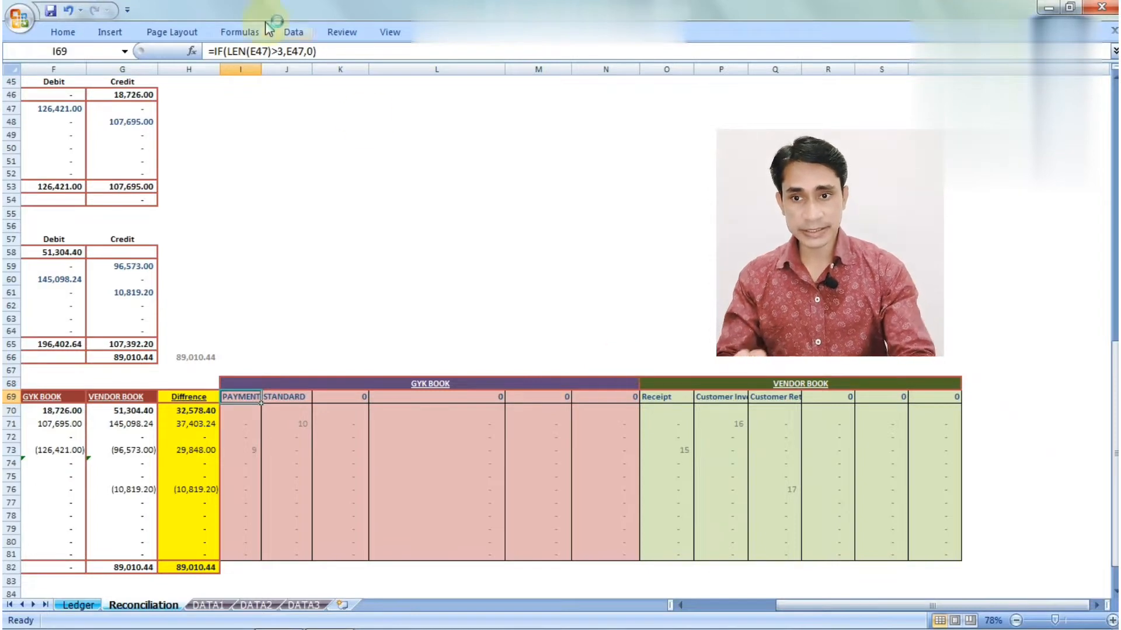
{"action": "double_click", "coordinate": [261, 65]}
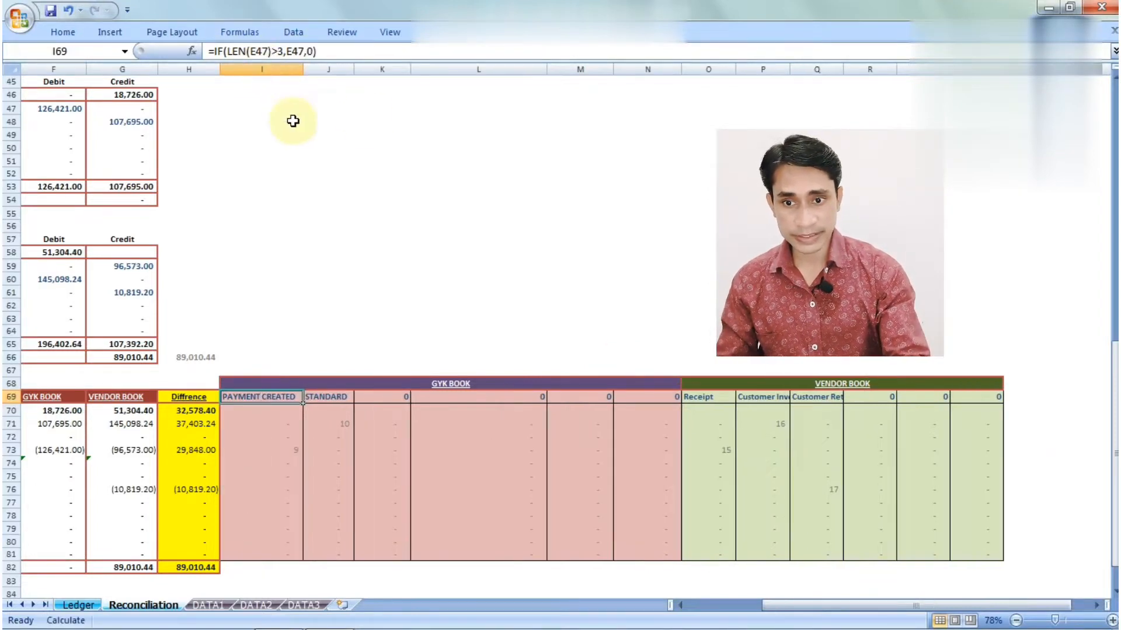
{"action": "key", "text": "Right"}
{"action": "key", "text": "Left"}
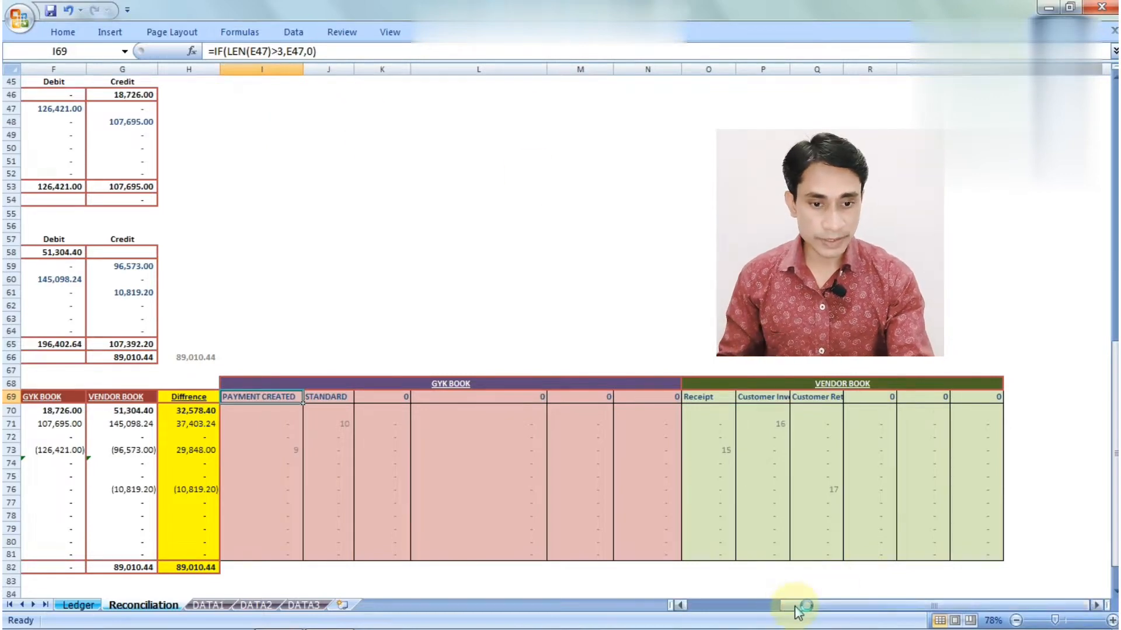
{"action": "left_click_drag", "start_coordinate": [798, 610], "coordinate": [753, 607]}
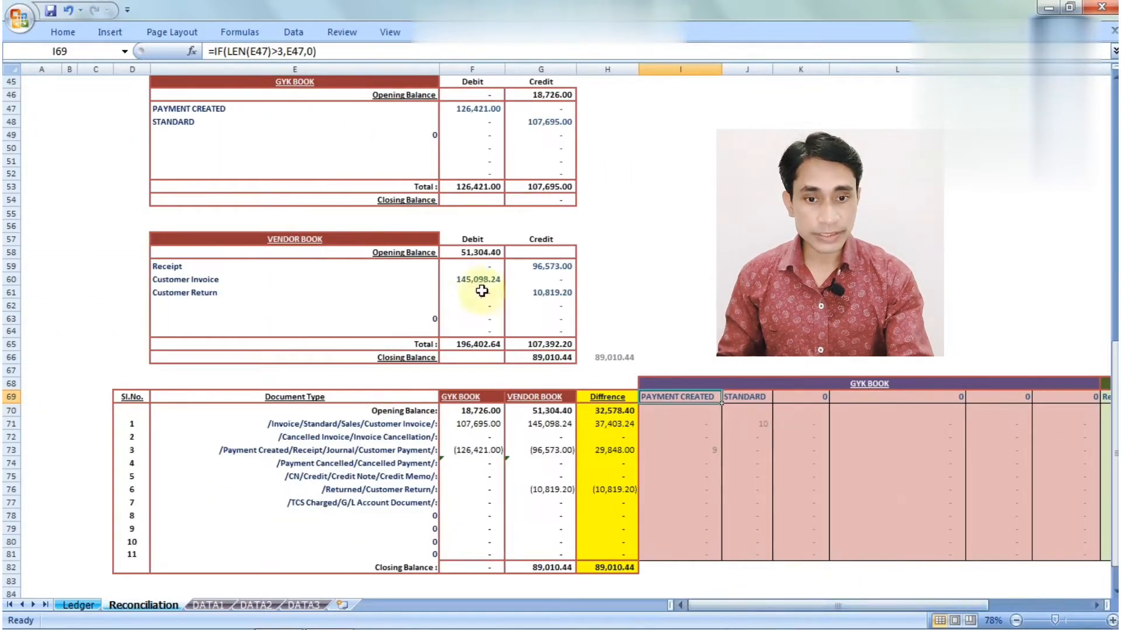
{"action": "left_click", "coordinate": [294, 112]}
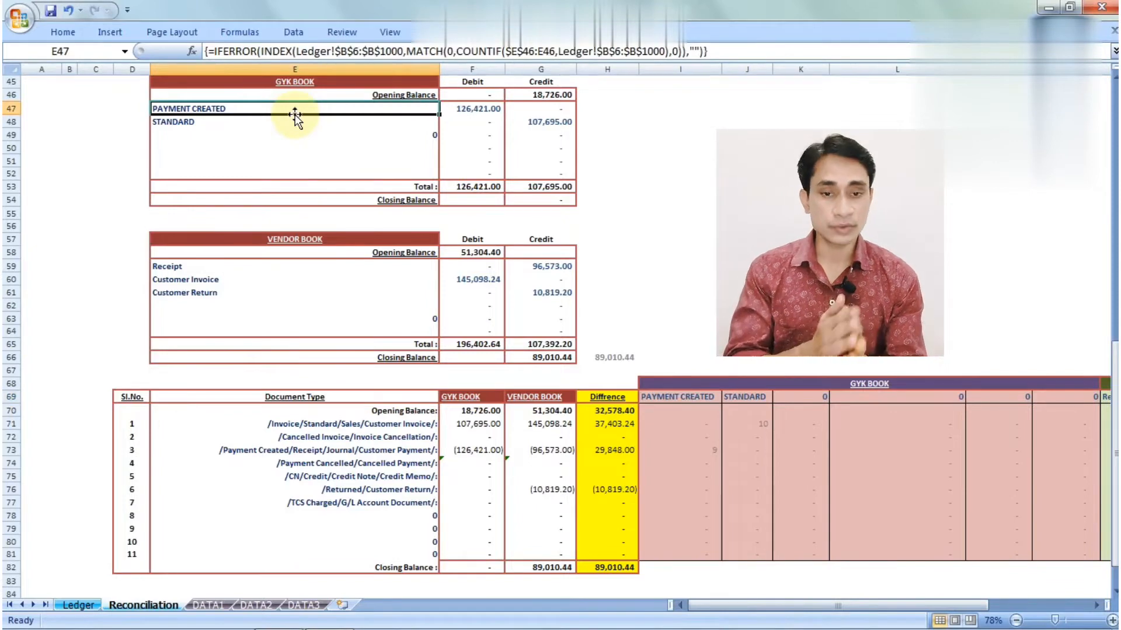
{"action": "left_click", "coordinate": [695, 398]}
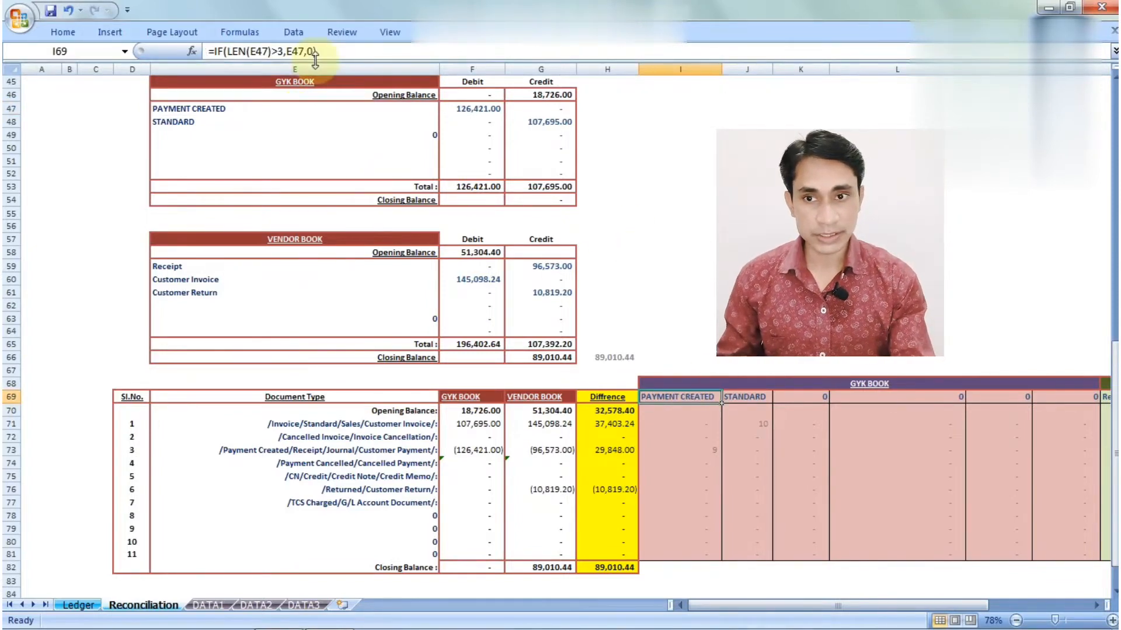
{"action": "left_click", "coordinate": [240, 109]}
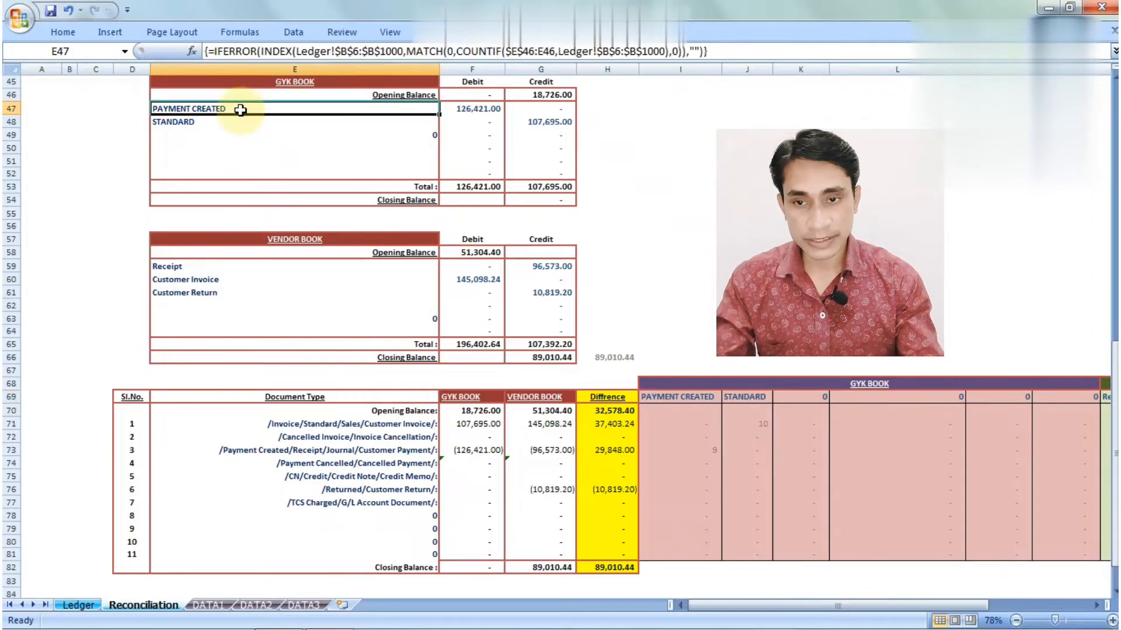
{"action": "key", "text": "shift+Down"}
{"action": "key", "text": "shift+Down"}
{"action": "key", "text": "shift+Down"}
{"action": "key", "text": "shift+Down"}
{"action": "key", "text": "shift+Down"}
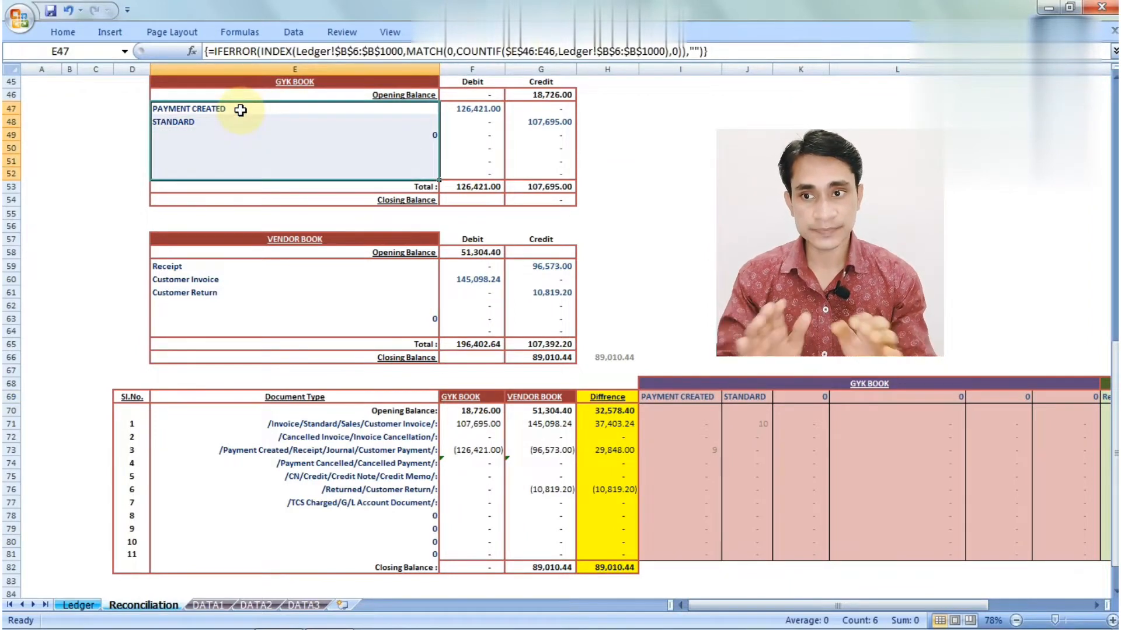
{"action": "left_click", "coordinate": [702, 399]}
{"action": "key", "text": "shift+Right"}
{"action": "key", "text": "shift+Right"}
{"action": "key", "text": "shift+Right"}
{"action": "key", "text": "shift+Right"}
{"action": "key", "text": "shift+Right"}
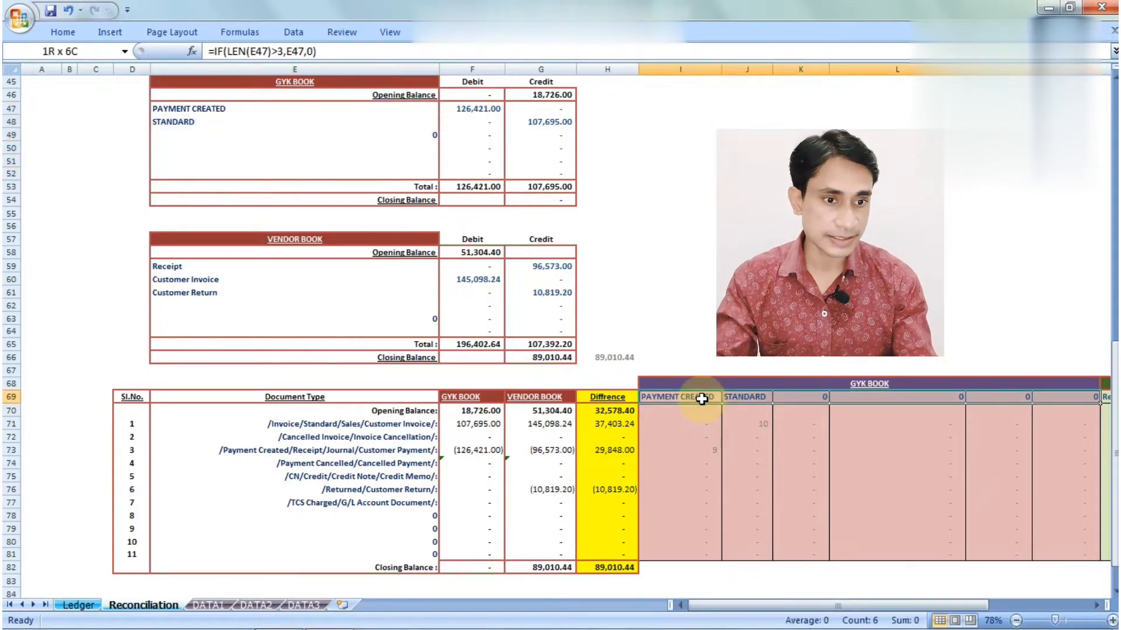
{"action": "key", "text": "Left"}
{"action": "left_click", "coordinate": [702, 399]}
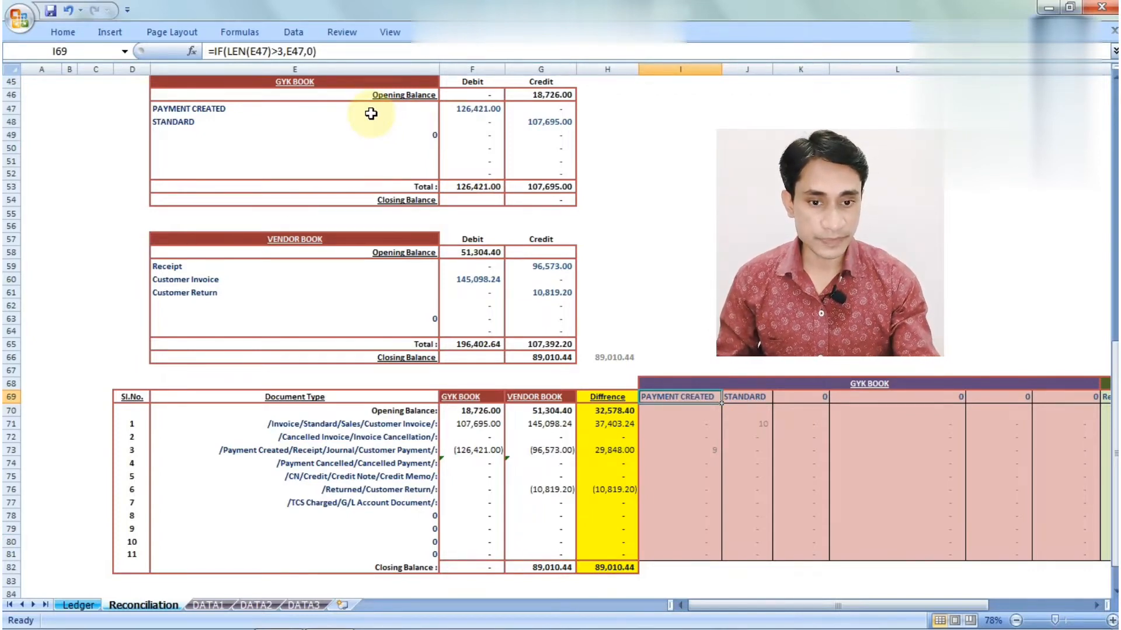
{"action": "key", "text": "Down"}
{"action": "key", "text": "Down"}
{"action": "key", "text": "Down"}
{"action": "key", "text": "Down"}
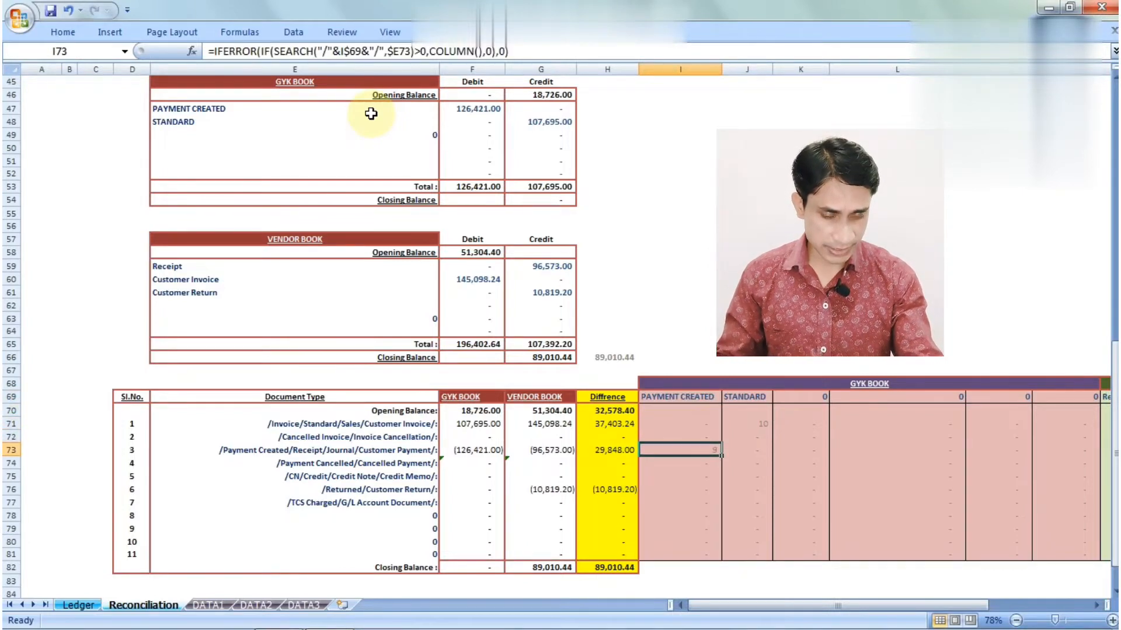
{"action": "key", "text": "Right"}
{"action": "key", "text": "Up"}
{"action": "key", "text": "Up"}
{"action": "key", "text": "Right"}
{"action": "key", "text": "Right"}
{"action": "key", "text": "Right"}
{"action": "key", "text": "Right"}
{"action": "key", "text": "Right"}
{"action": "key", "text": "Right"}
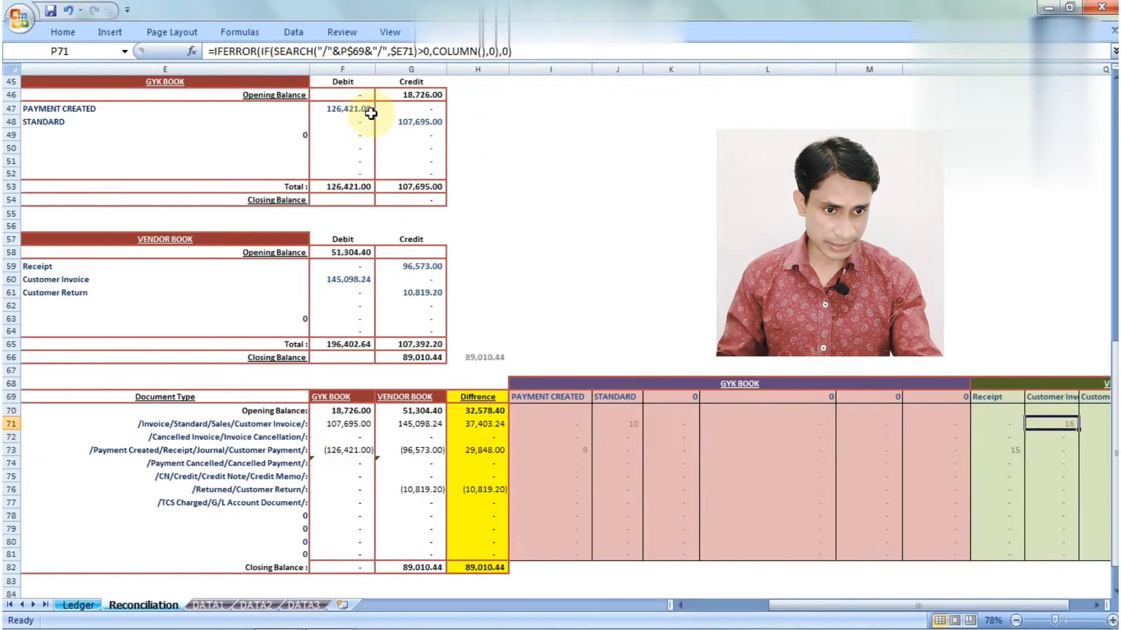
{"action": "key", "text": "Right"}
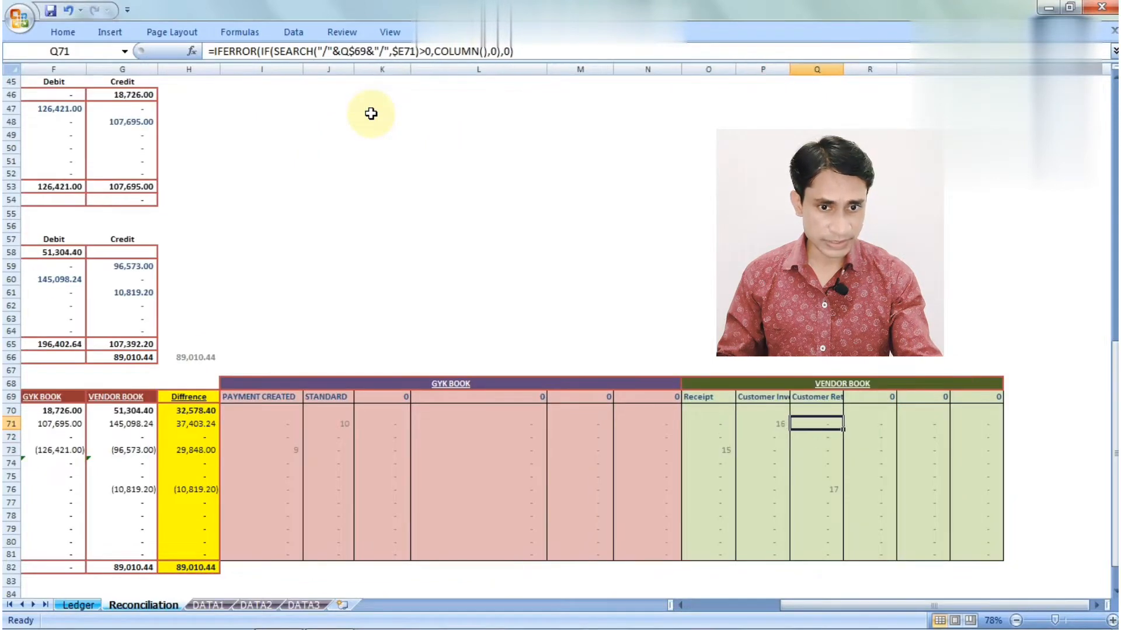
{"action": "key", "text": "Down"}
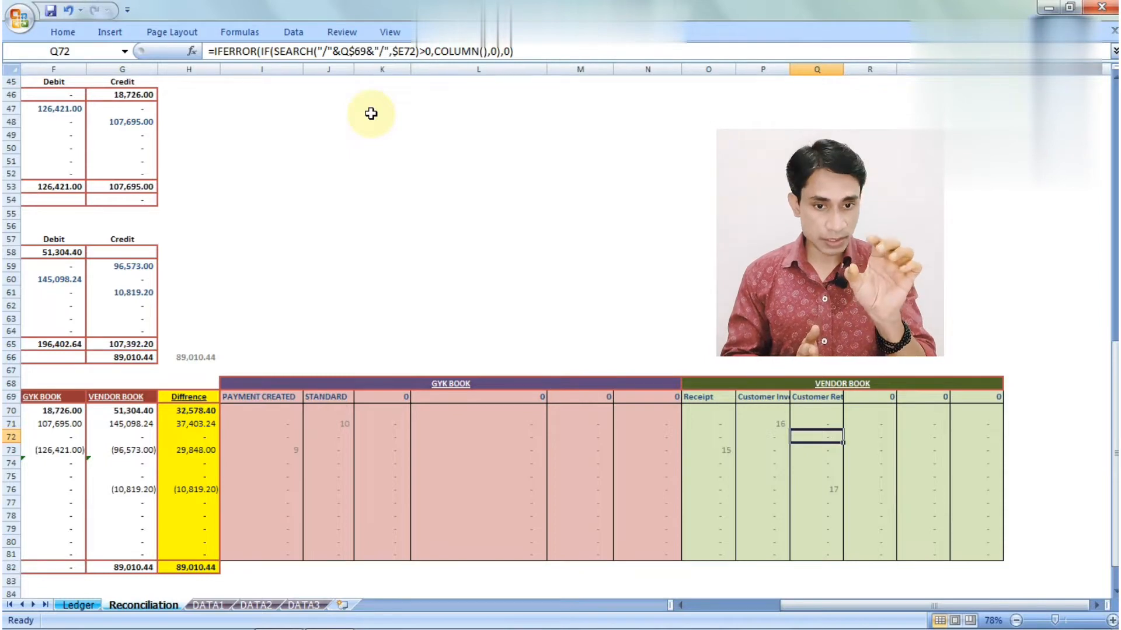
{"action": "left_click", "coordinate": [725, 454]}
{"action": "key", "text": "Left"}
{"action": "key", "text": "Left"}
{"action": "key", "text": "Left"}
{"action": "key", "text": "Left"}
{"action": "key", "text": "Left"}
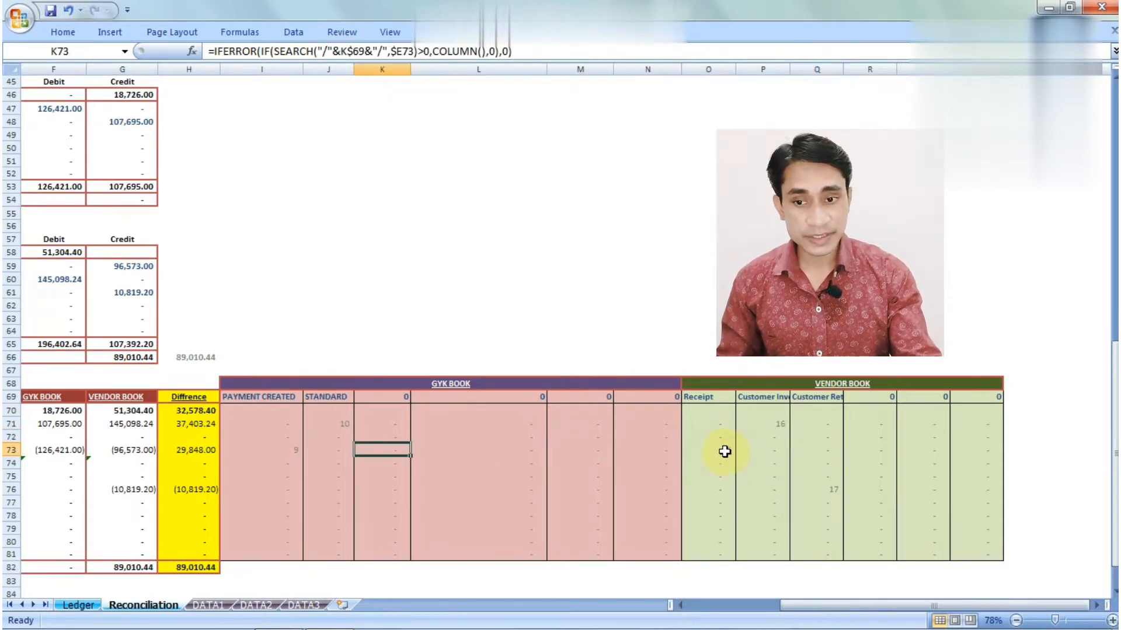
{"action": "key", "text": "Left"}
{"action": "key", "text": "Left"}
{"action": "key", "text": "Left"}
{"action": "key", "text": "Left"}
{"action": "key", "text": "Left"}
{"action": "key", "text": "Left"}
{"action": "key", "text": "Left"}
{"action": "key", "text": "Left"}
{"action": "key", "text": "Left"}
{"action": "key", "text": "Right"}
{"action": "key", "text": "Right"}
{"action": "key", "text": "Right"}
{"action": "key", "text": "Right"}
{"action": "key", "text": "Right"}
{"action": "key", "text": "Right"}
{"action": "key", "text": "Right"}
{"action": "key", "text": "Right"}
{"action": "key", "text": "Right"}
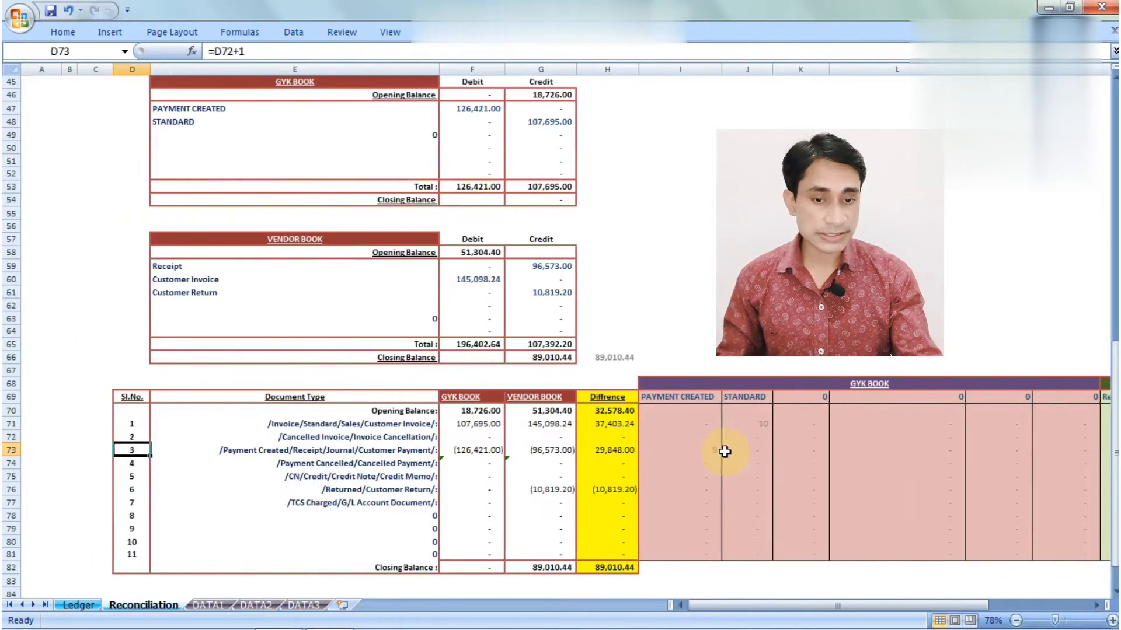
{"action": "key", "text": "Left"}
{"action": "key", "text": "Up"}
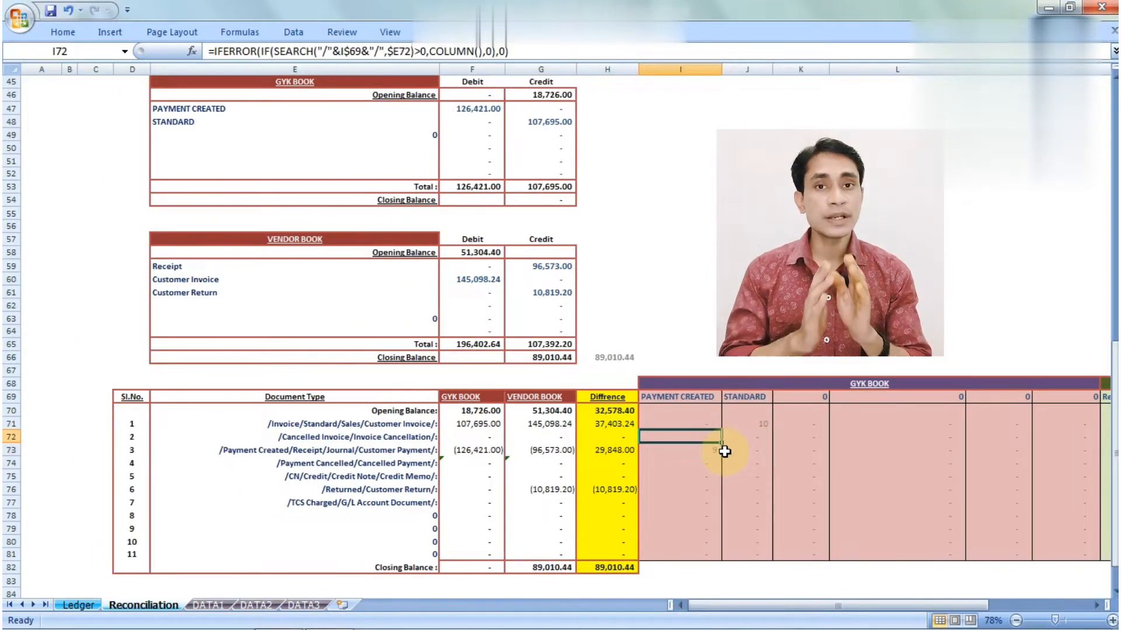
{"action": "left_click", "coordinate": [708, 427]}
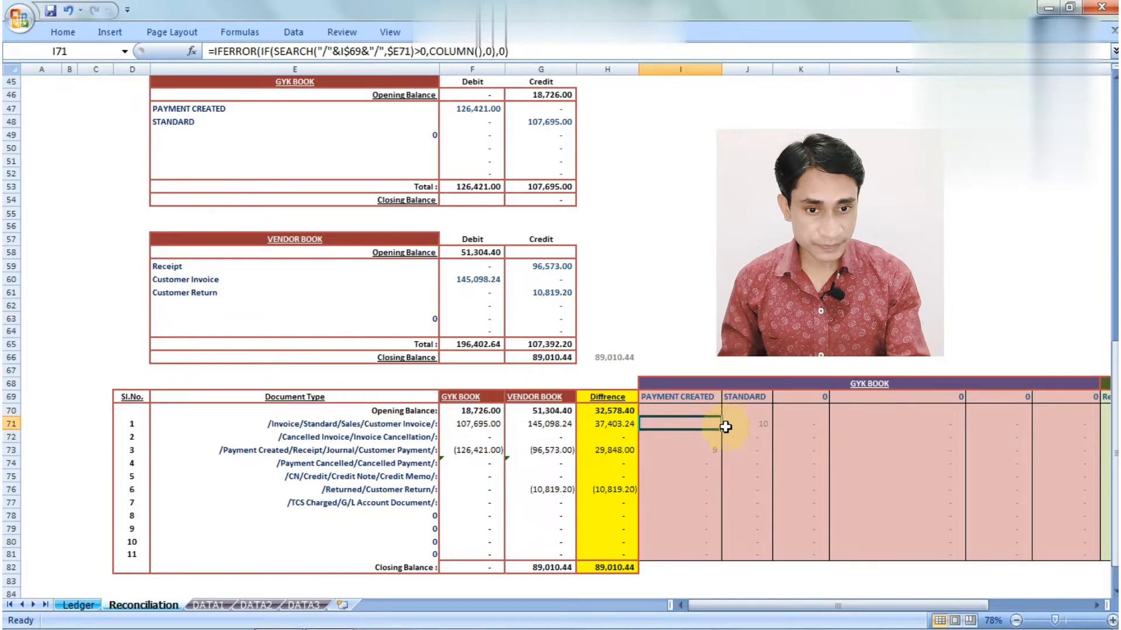
{"action": "left_click", "coordinate": [705, 397]}
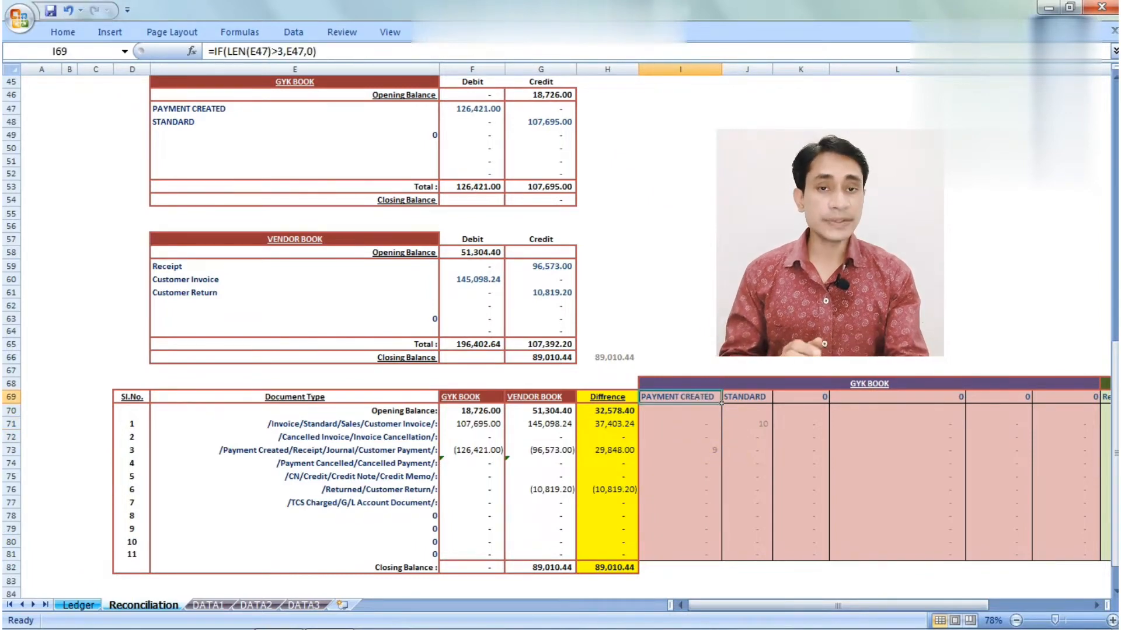
{"action": "left_click", "coordinate": [706, 423]}
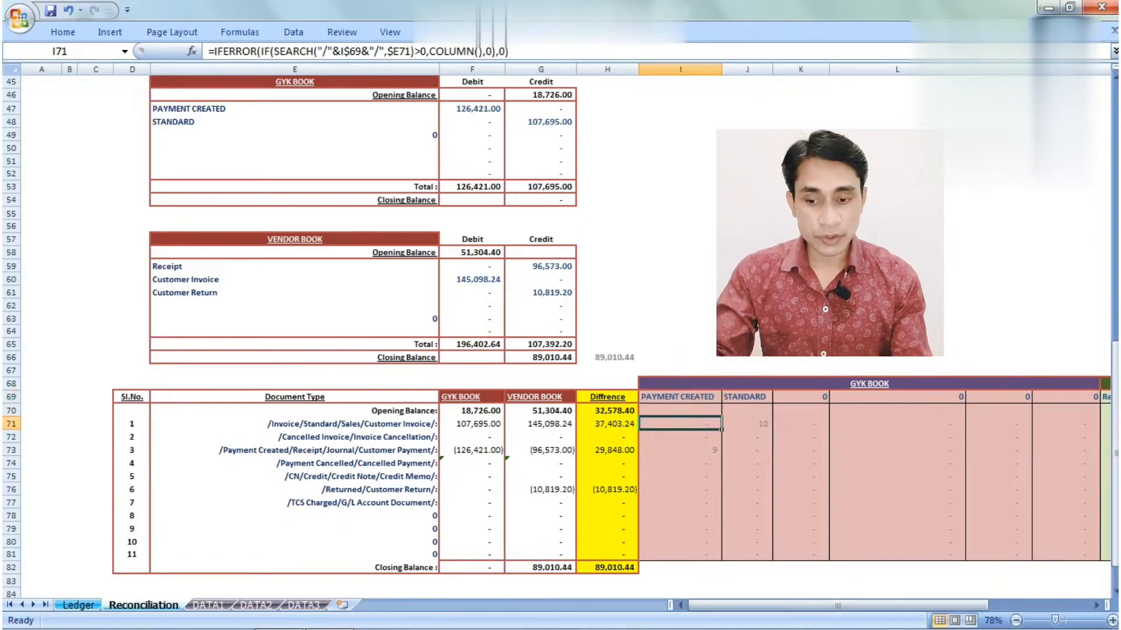
{"action": "key", "text": "F2"}
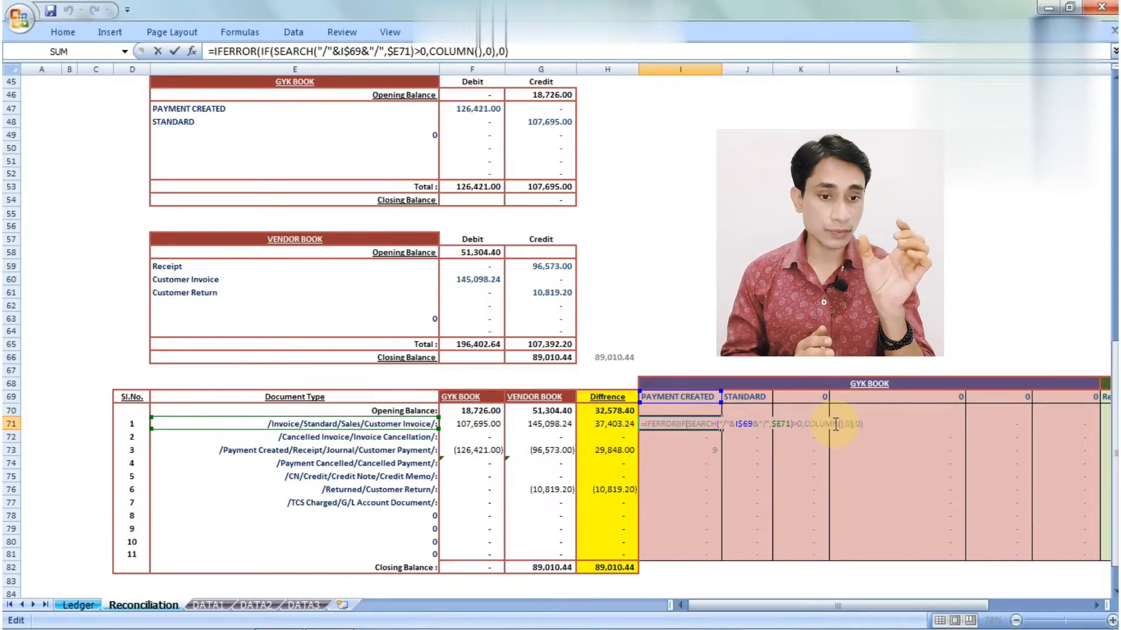
{"action": "key", "text": "Return"}
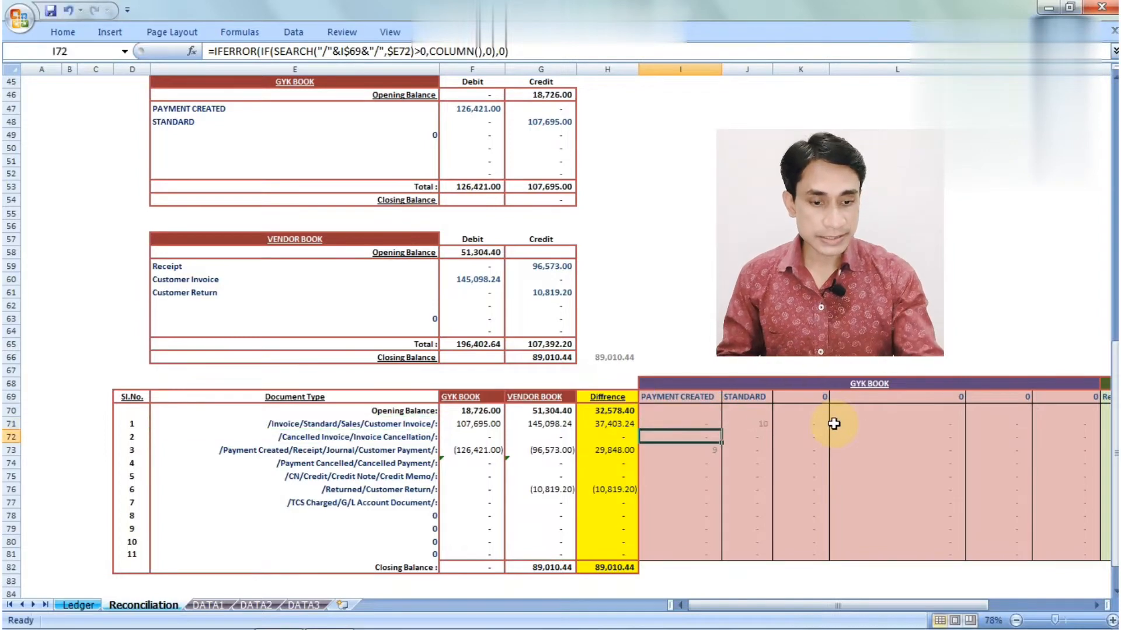
{"action": "key", "text": "Down"}
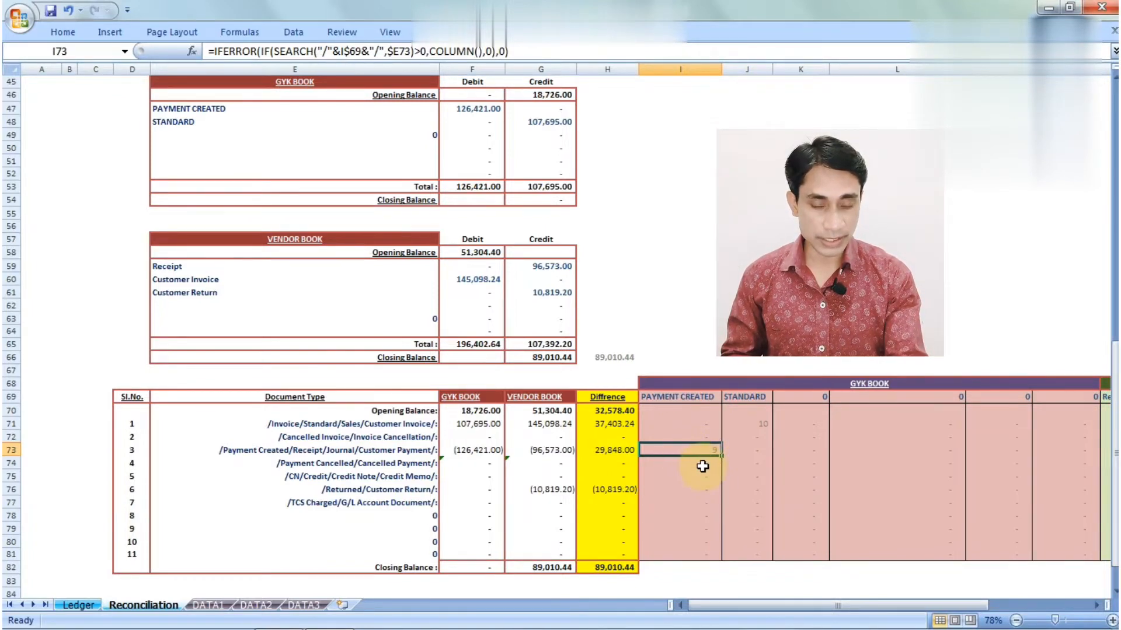
{"action": "left_click", "coordinate": [698, 411]}
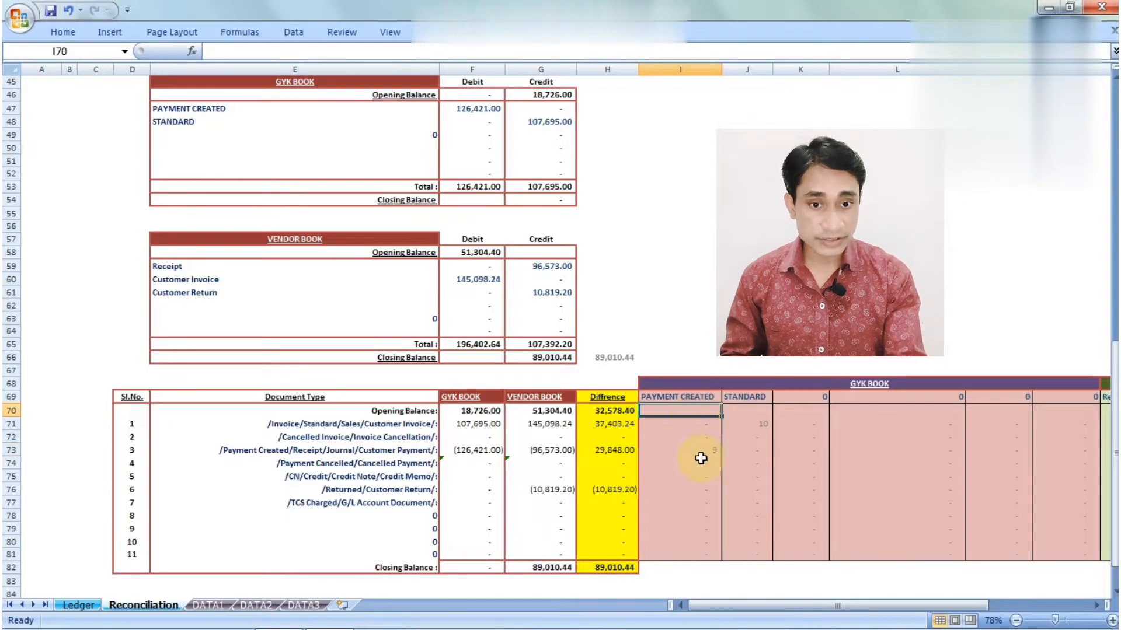
{"action": "key", "text": "Down"}
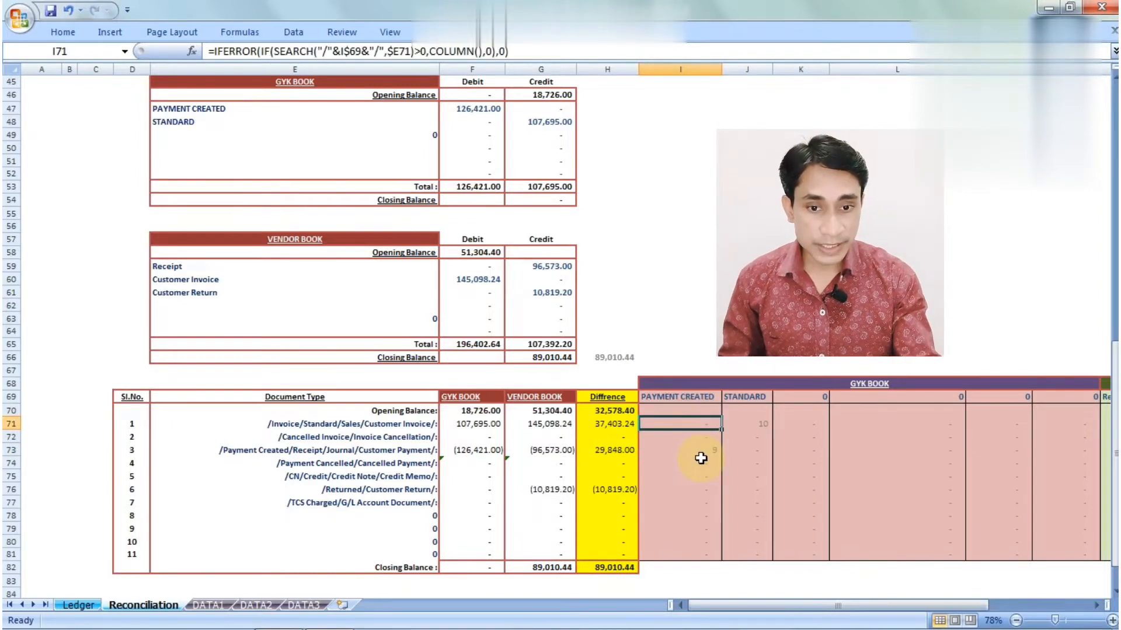
{"action": "key", "text": "Up"}
{"action": "key", "text": "Up"}
{"action": "key", "text": "Down"}
{"action": "key", "text": "Down"}
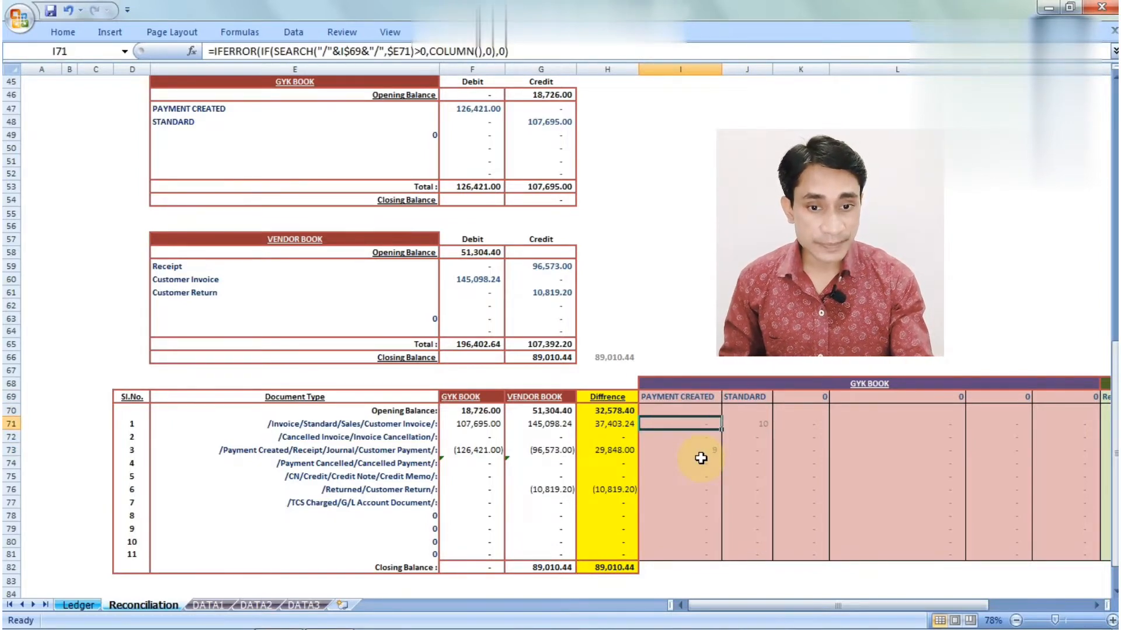
{"action": "key", "text": "F2"}
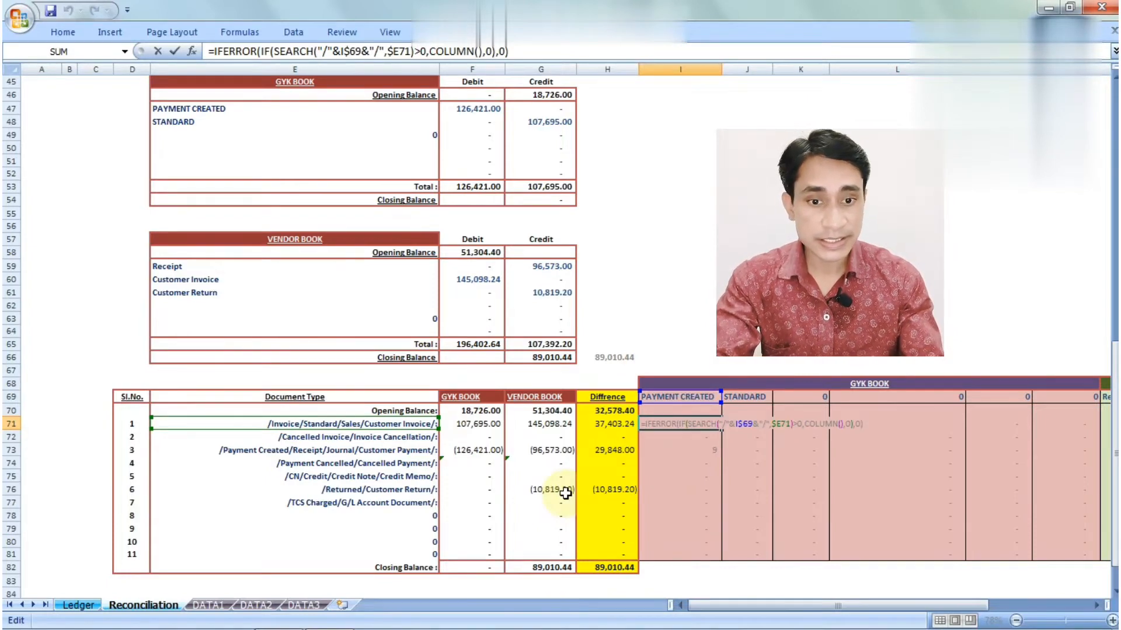
{"action": "key", "text": "Return"}
{"action": "key", "text": "F2"}
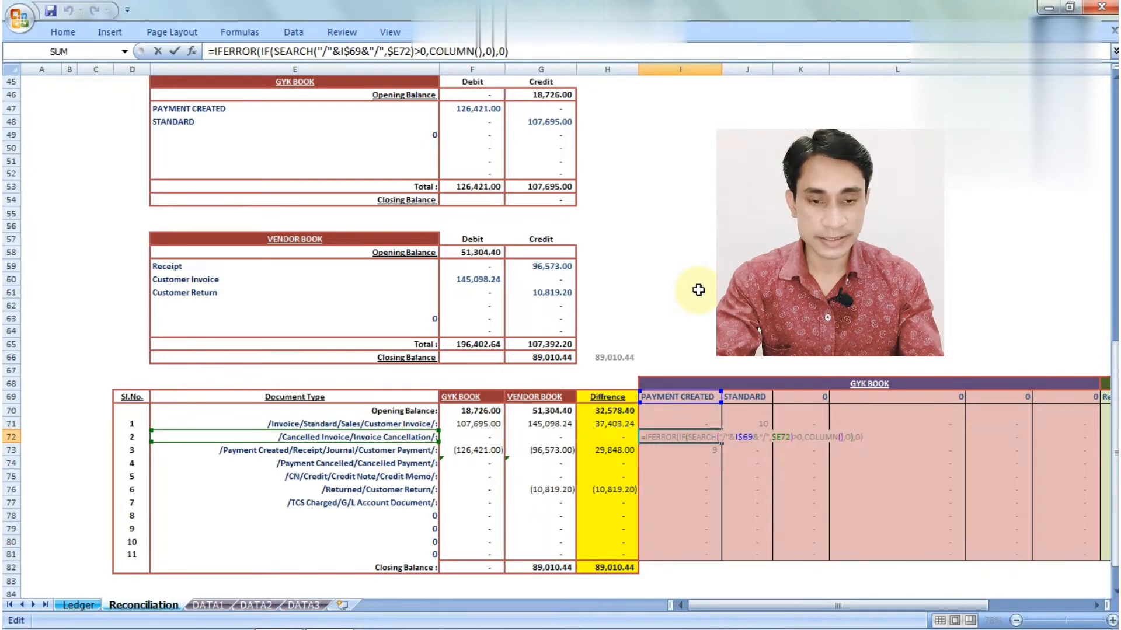
{"action": "key", "text": "Return"}
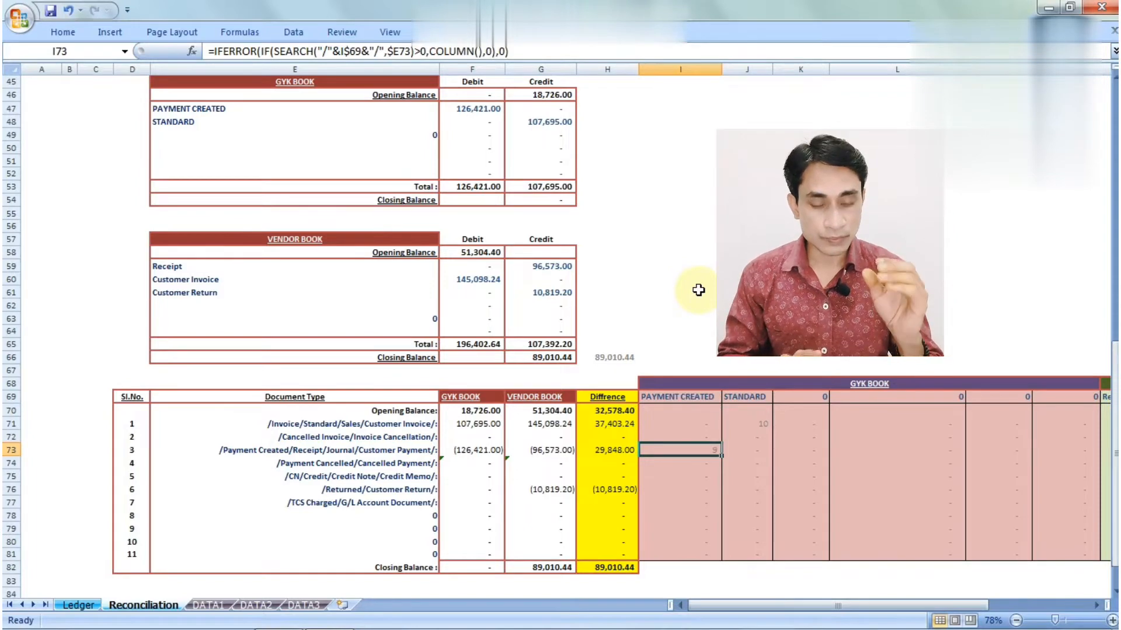
{"action": "key", "text": "Down"}
{"action": "key", "text": "Up"}
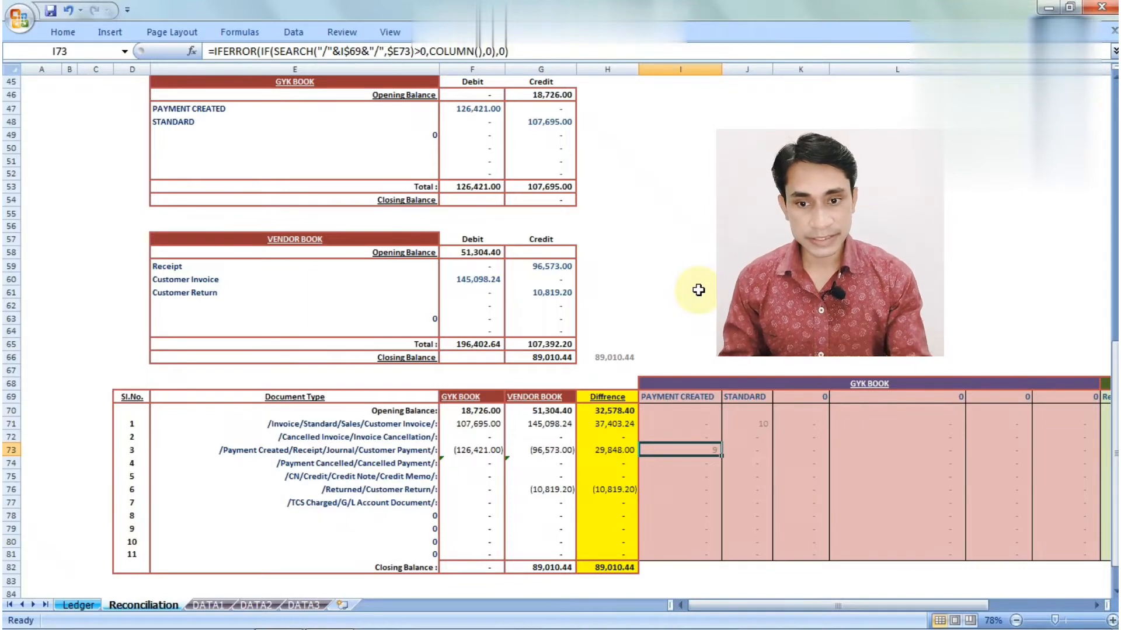
{"action": "key", "text": "F2"}
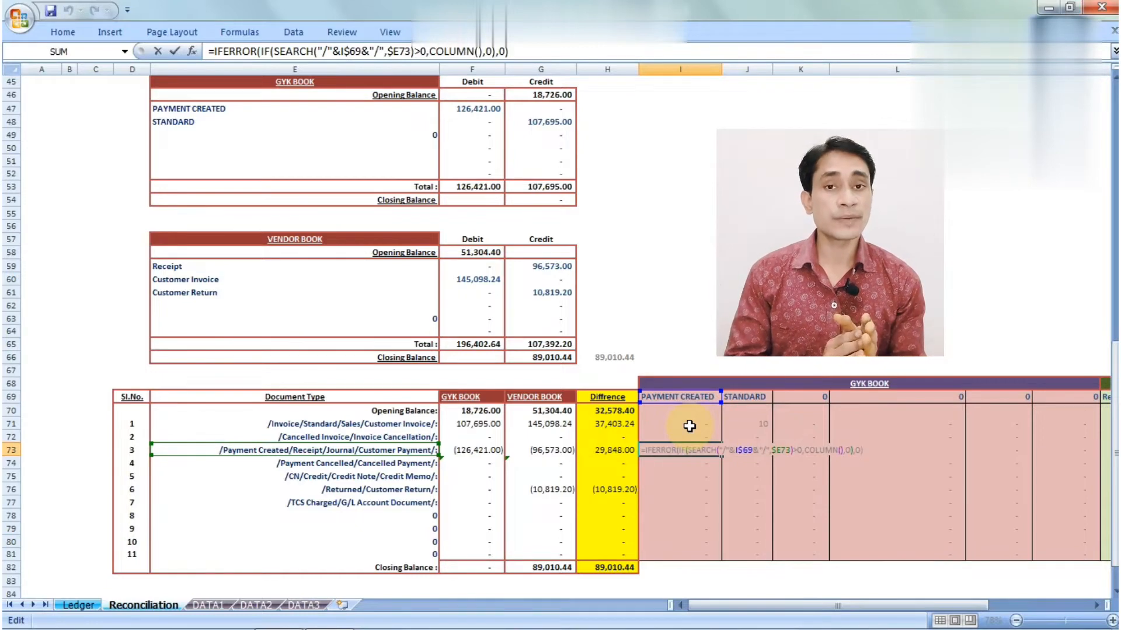
{"action": "key", "text": "Return"}
{"action": "key", "text": "Up"}
{"action": "key", "text": "Left"}
{"action": "key", "text": "Left"}
{"action": "key", "text": "Left"}
{"action": "key", "text": "Left"}
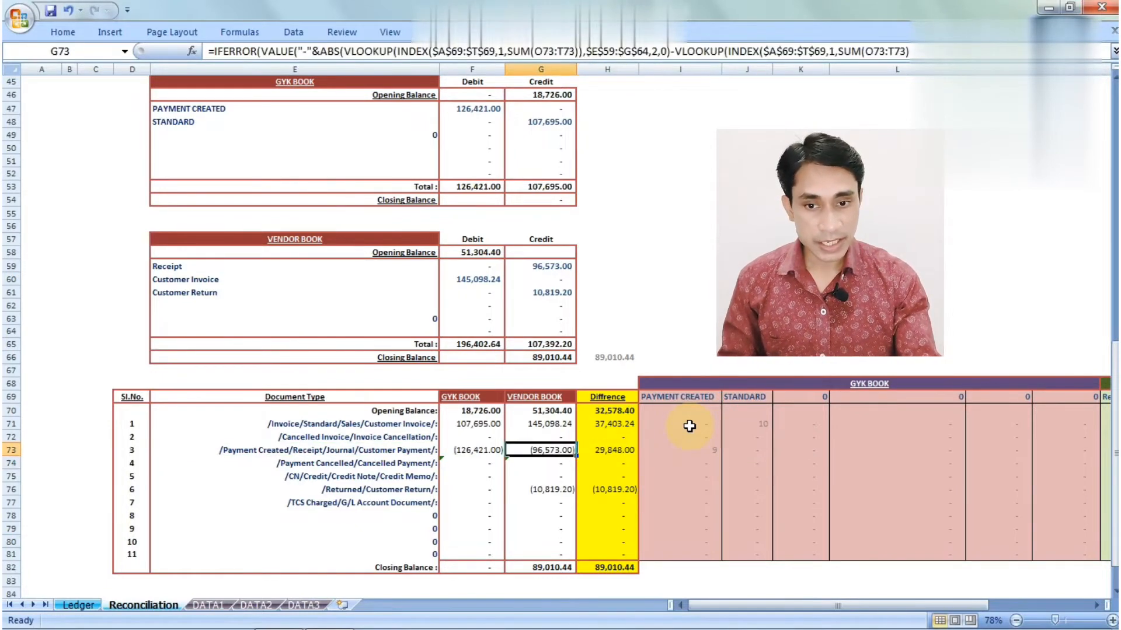
{"action": "left_click", "coordinate": [342, 425]}
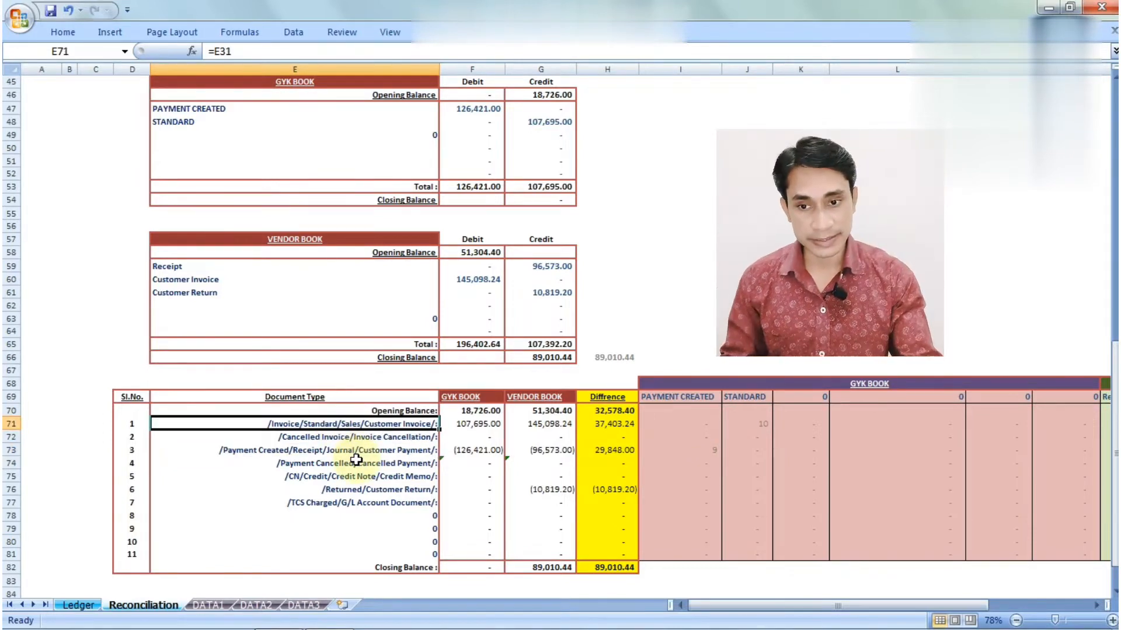
{"action": "key", "text": "Down"}
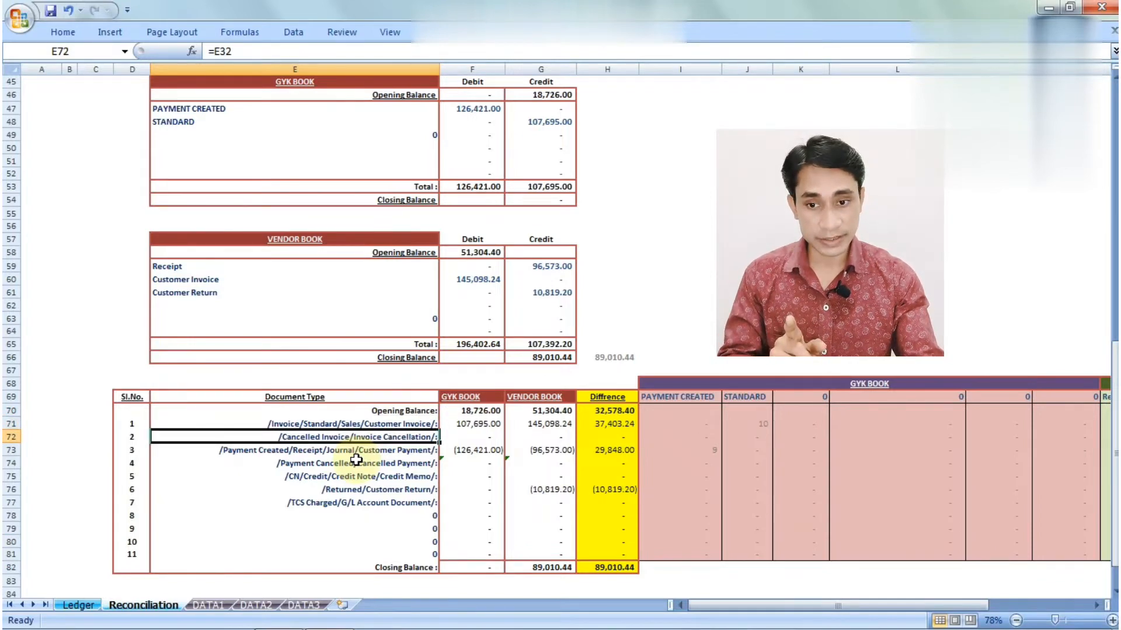
{"action": "key", "text": "Down"}
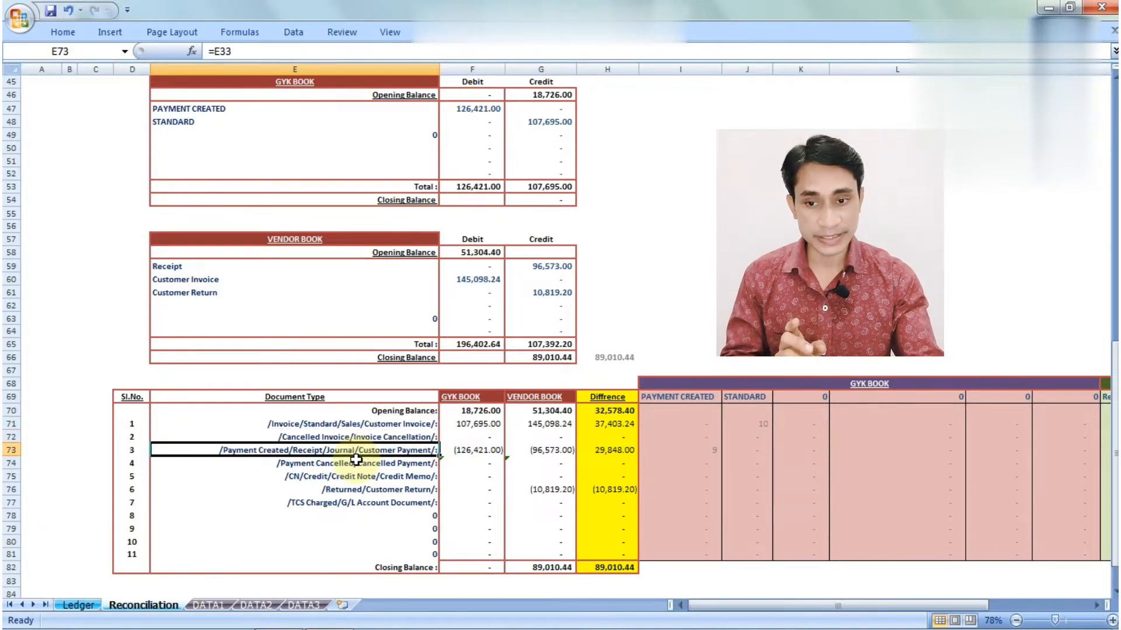
{"action": "key", "text": "Down"}
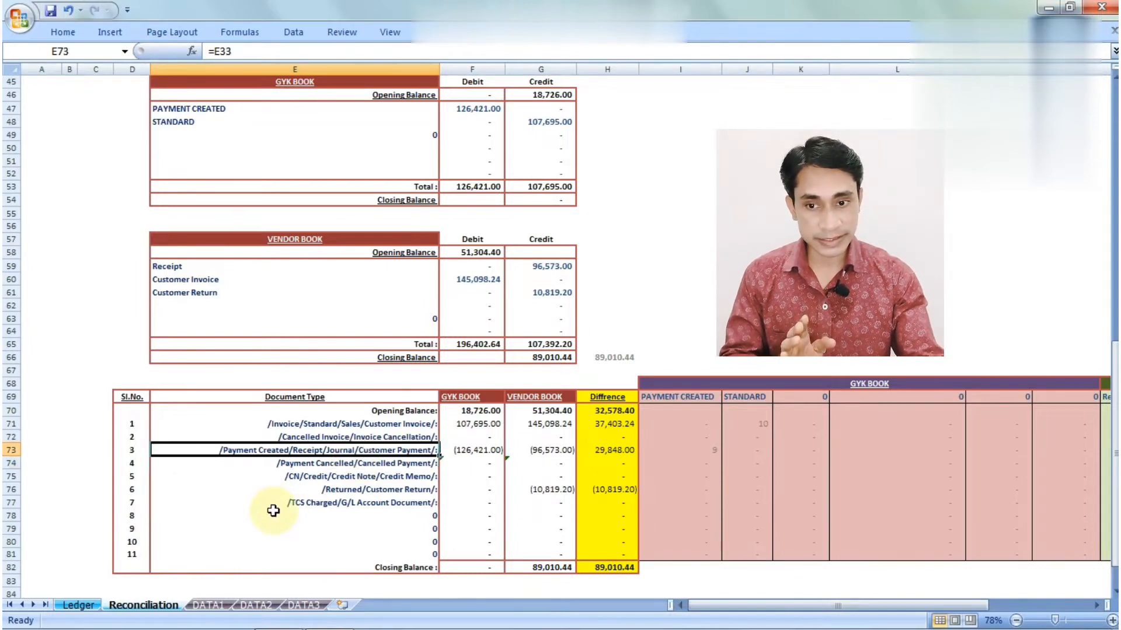
{"action": "key", "text": "Down"}
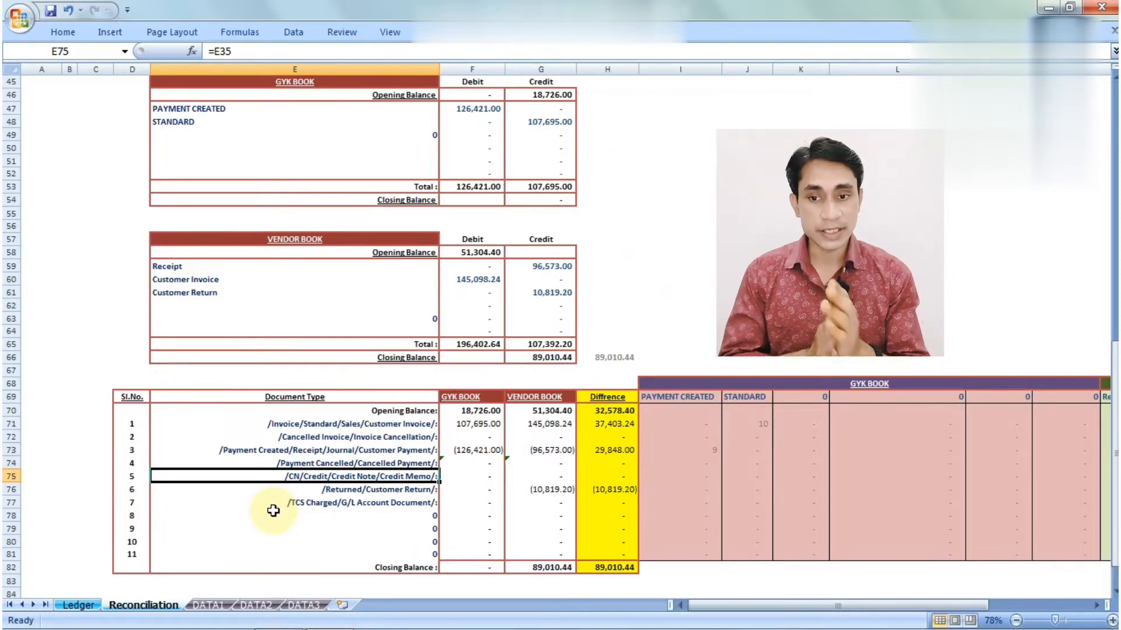
{"action": "left_click", "coordinate": [252, 134]}
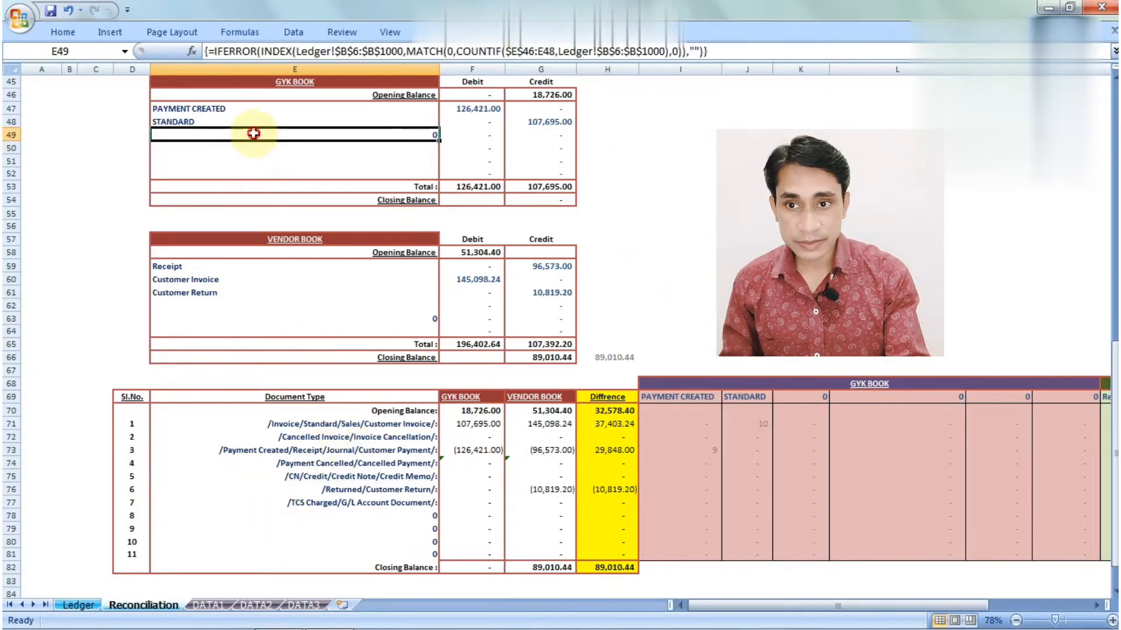
{"action": "left_click_drag", "start_coordinate": [242, 109], "coordinate": [237, 169]}
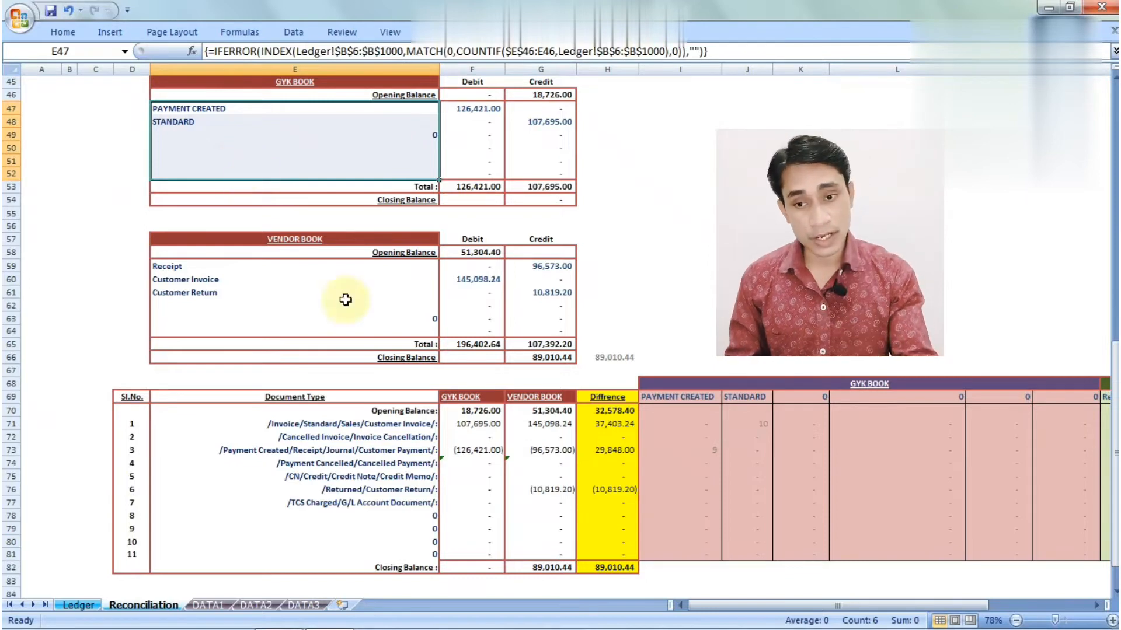
{"action": "left_click", "coordinate": [307, 433]}
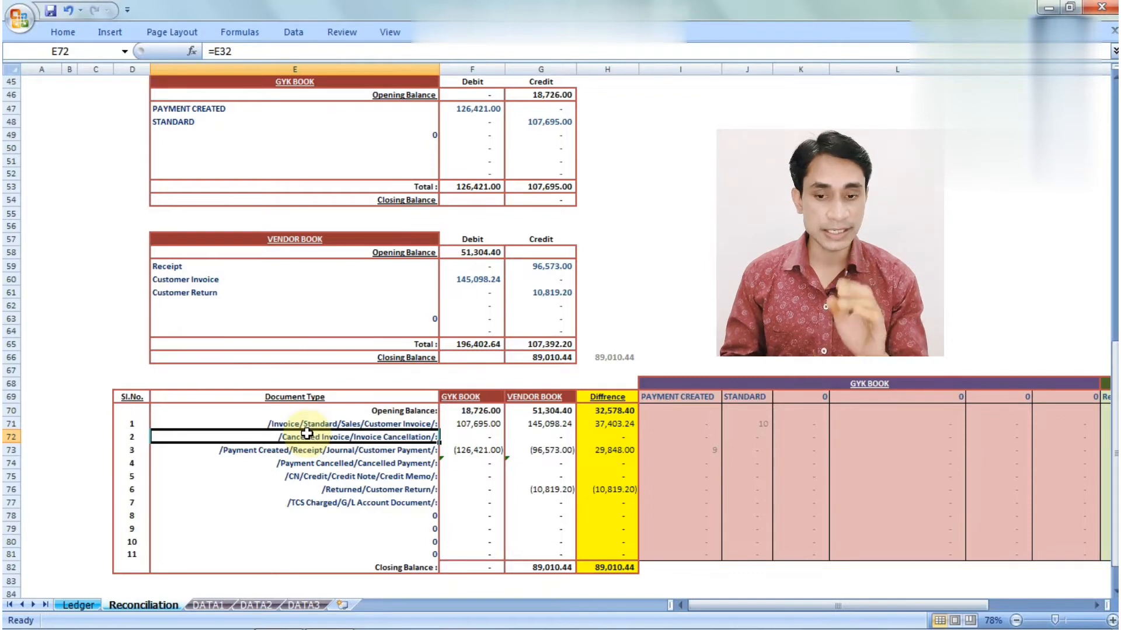
{"action": "key", "text": "Up"}
{"action": "key", "text": "Down"}
{"action": "key", "text": "Down"}
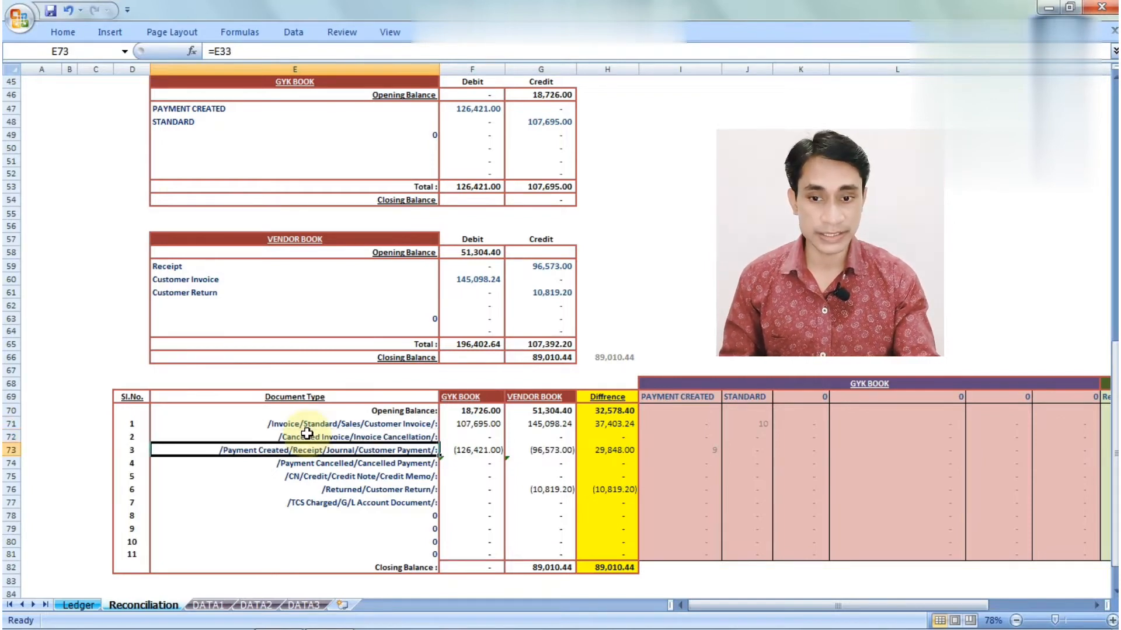
{"action": "key", "text": "Right"}
{"action": "key", "text": "Right"}
{"action": "key", "text": "Right"}
{"action": "key", "text": "Left"}
{"action": "key", "text": "Left"}
{"action": "key", "text": "Left"}
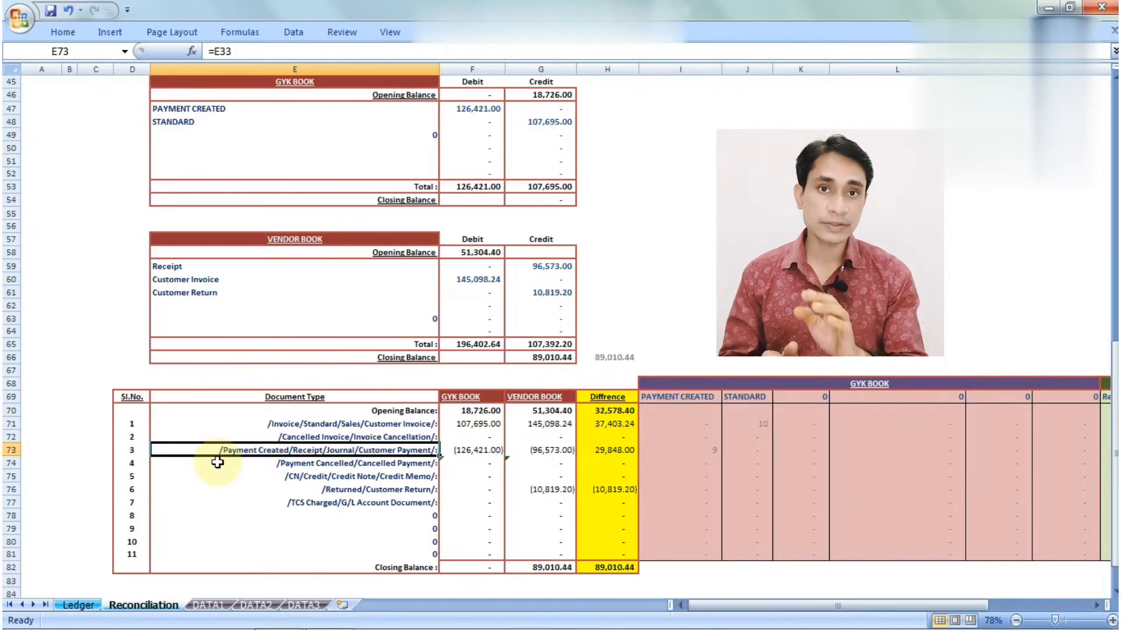
{"action": "double_click", "coordinate": [294, 450]}
{"action": "key", "text": "Return"}
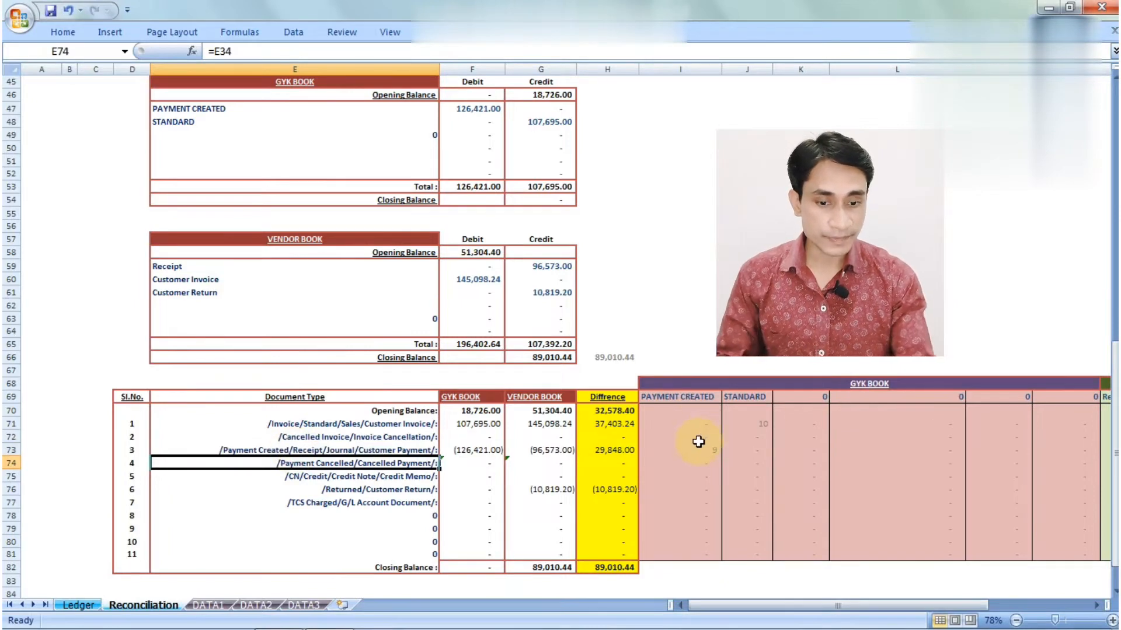
{"action": "scroll", "coordinate": [699, 442], "scroll_direction": "down", "scroll_amount": 1}
{"action": "left_click", "coordinate": [661, 410]}
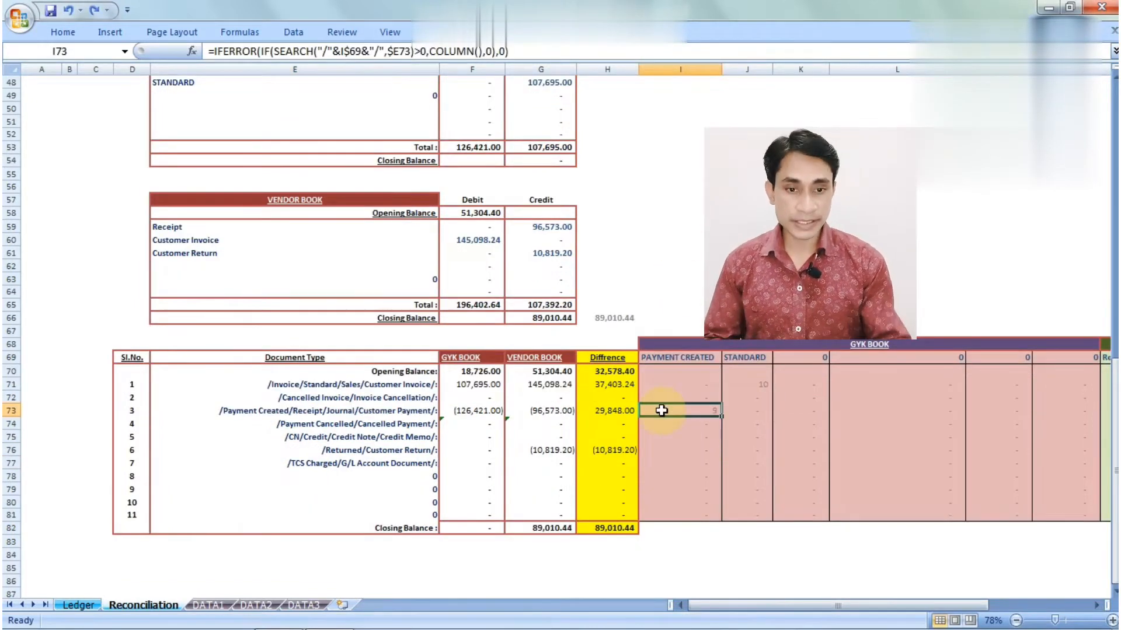
{"action": "key", "text": "Right"}
{"action": "key", "text": "Right"}
{"action": "key", "text": "Right"}
{"action": "key", "text": "Right"}
{"action": "key", "text": "Right"}
{"action": "key", "text": "Right"}
{"action": "key", "text": "Right"}
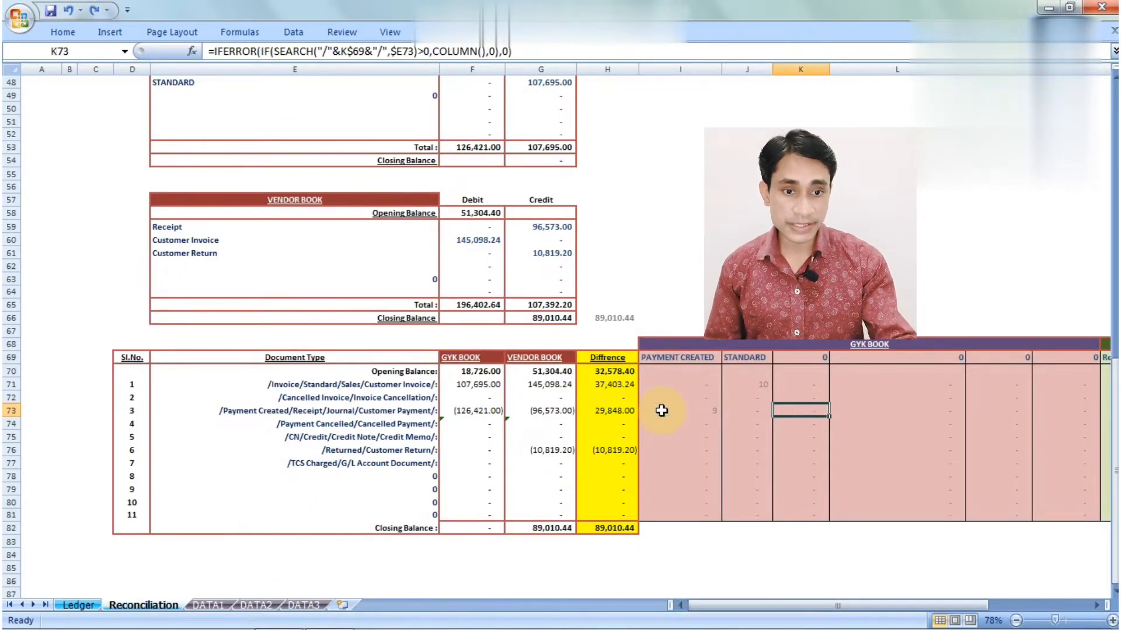
{"action": "key", "text": "Right"}
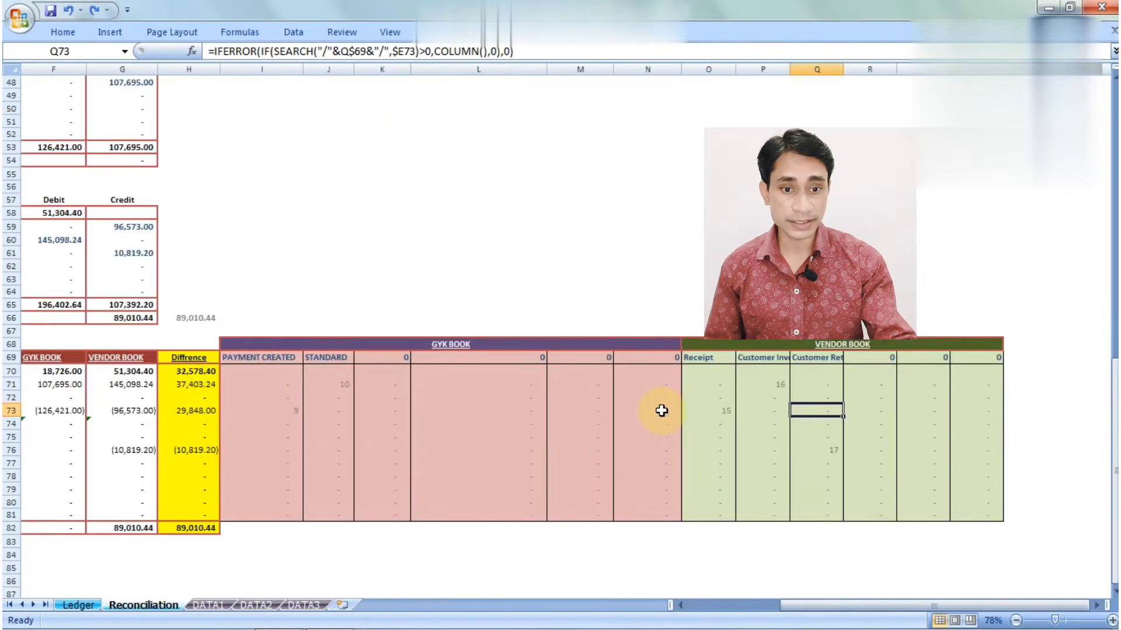
{"action": "key", "text": "Left"}
{"action": "key", "text": "Left"}
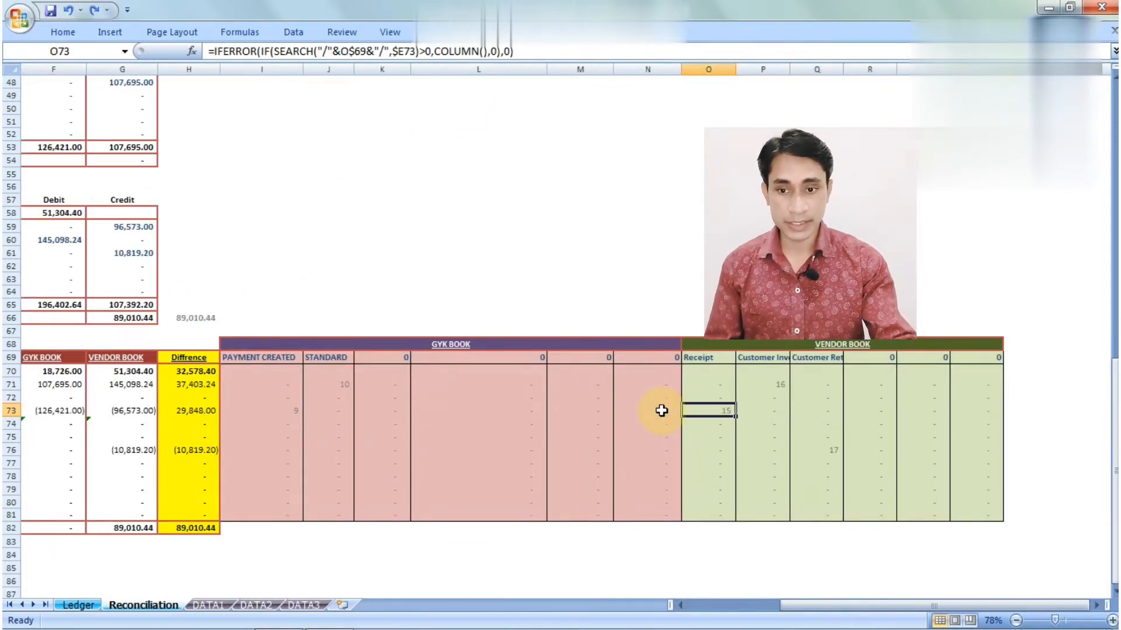
{"action": "key", "text": "Left"}
{"action": "key", "text": "Left"}
{"action": "key", "text": "Left"}
{"action": "key", "text": "Left"}
{"action": "key", "text": "Left"}
{"action": "key", "text": "Left"}
{"action": "key", "text": "Left"}
{"action": "key", "text": "Left"}
{"action": "key", "text": "Left"}
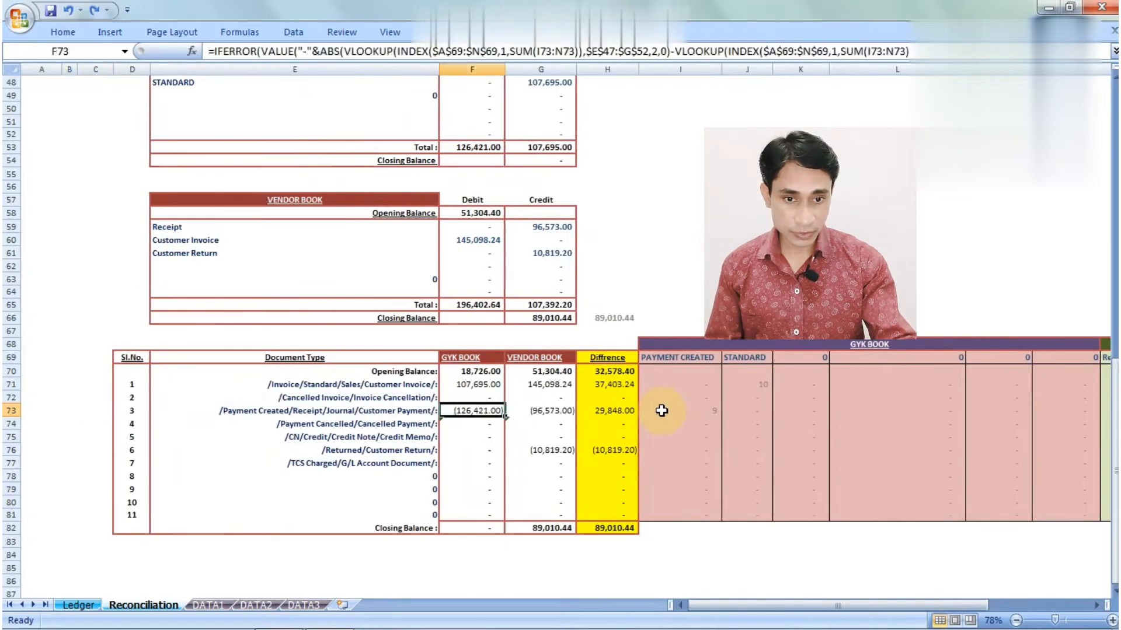
{"action": "key", "text": "Right"}
{"action": "key", "text": "Right"}
{"action": "key", "text": "Right"}
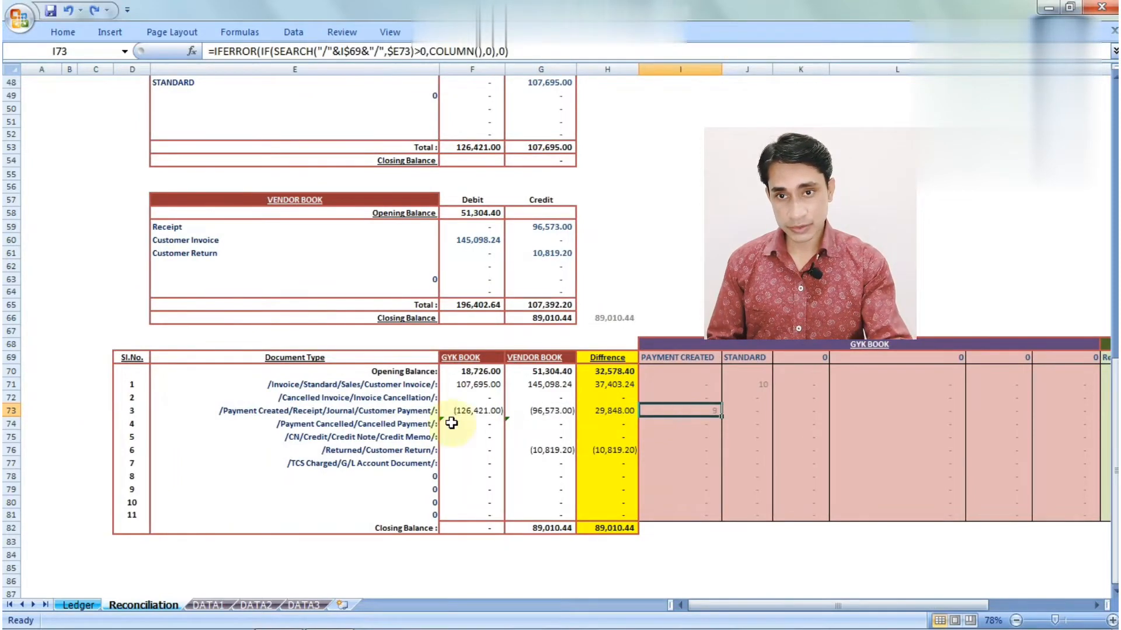
{"action": "left_click", "coordinate": [424, 412]}
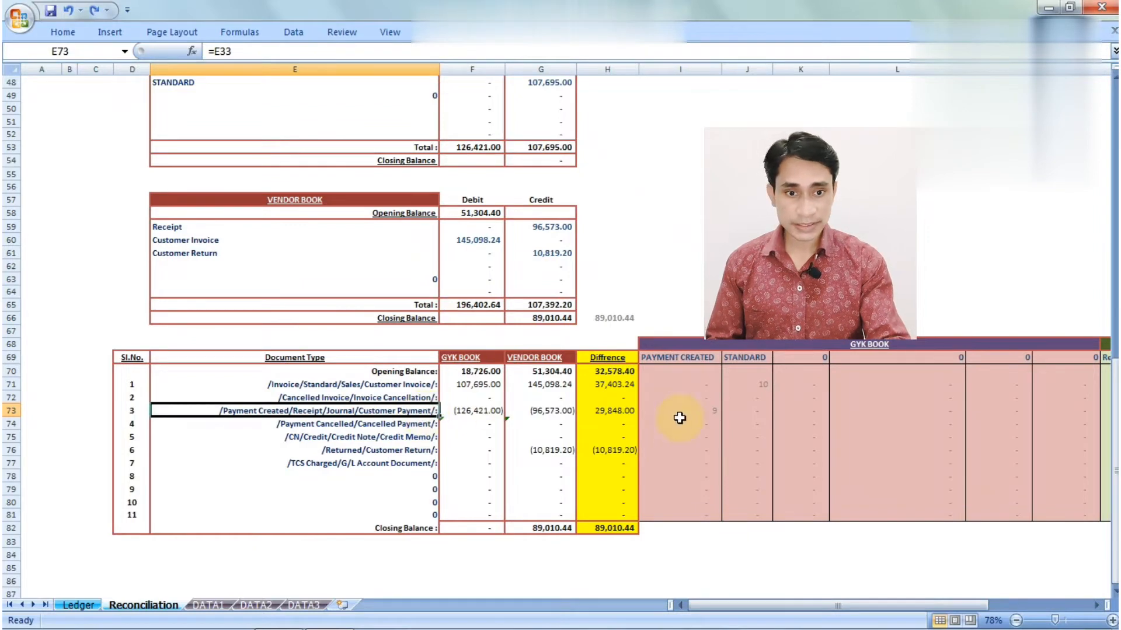
{"action": "left_click", "coordinate": [708, 413]}
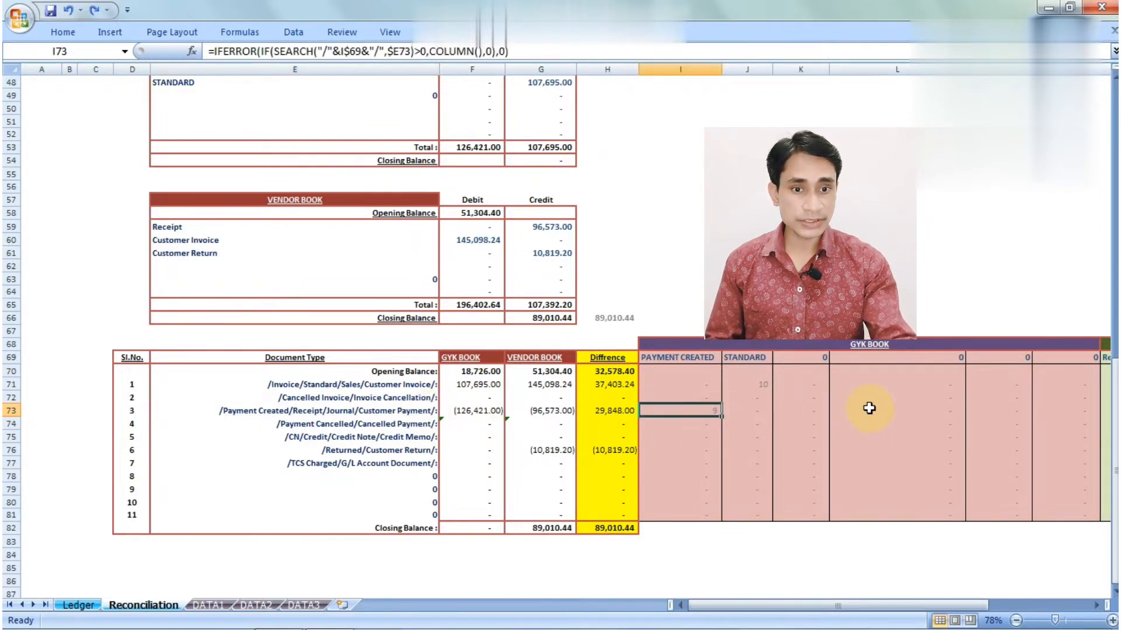
{"action": "key", "text": "Right"}
{"action": "key", "text": "Up"}
{"action": "key", "text": "Up"}
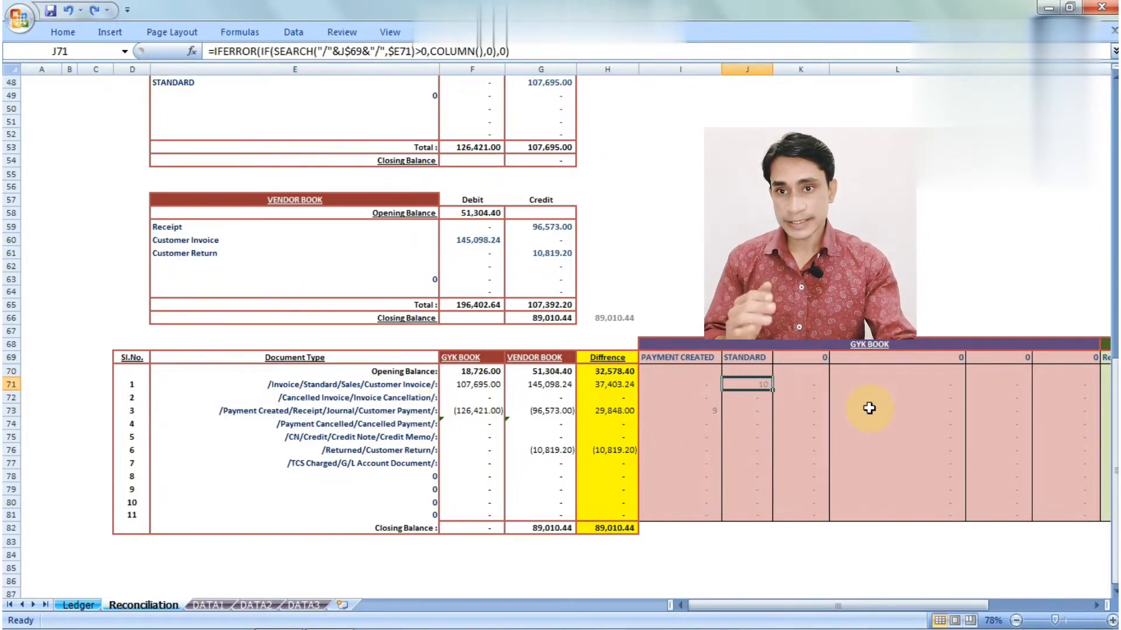
{"action": "key", "text": "Right"}
{"action": "key", "text": "Right"}
{"action": "key", "text": "Right"}
{"action": "key", "text": "Right"}
{"action": "key", "text": "Right"}
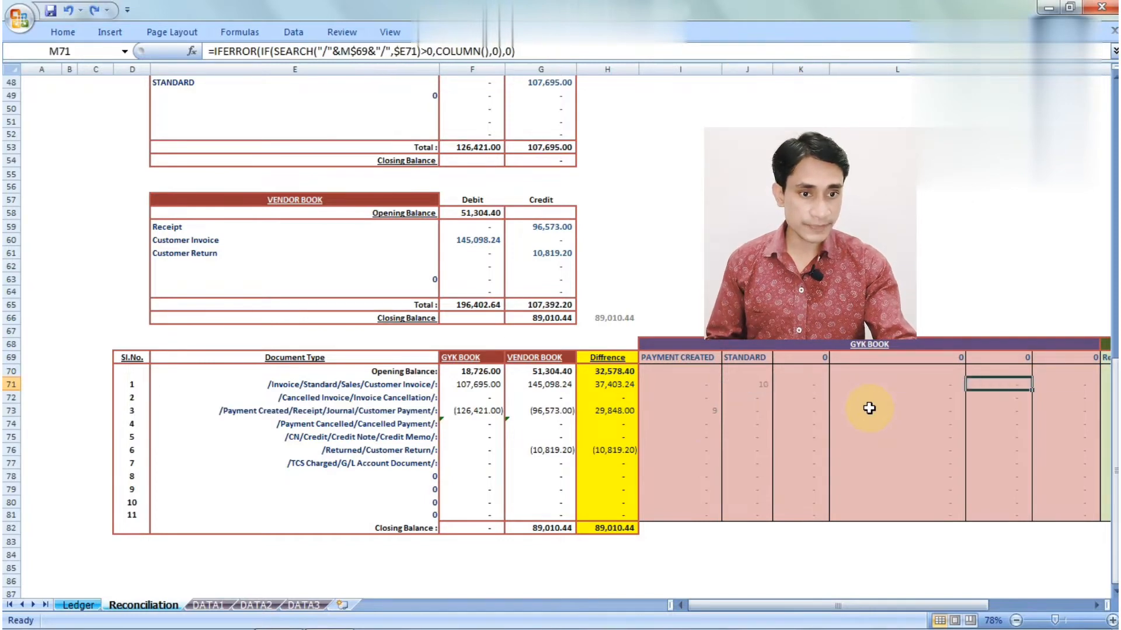
{"action": "key", "text": "Down"}
{"action": "key", "text": "Down"}
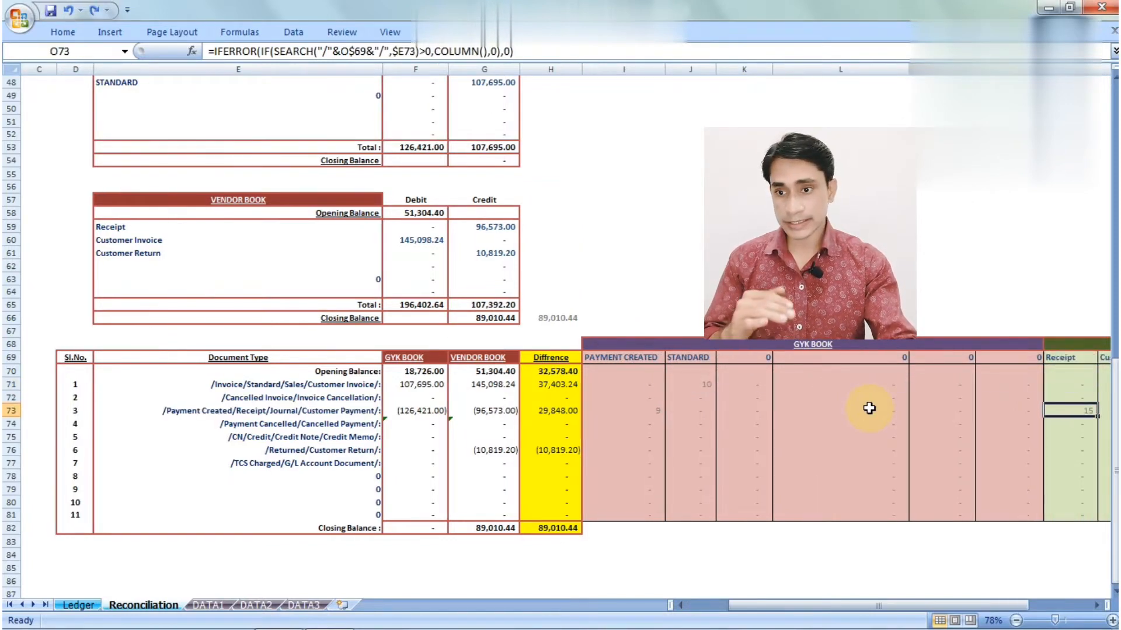
{"action": "key", "text": "Right"}
{"action": "key", "text": "Up"}
{"action": "key", "text": "Up"}
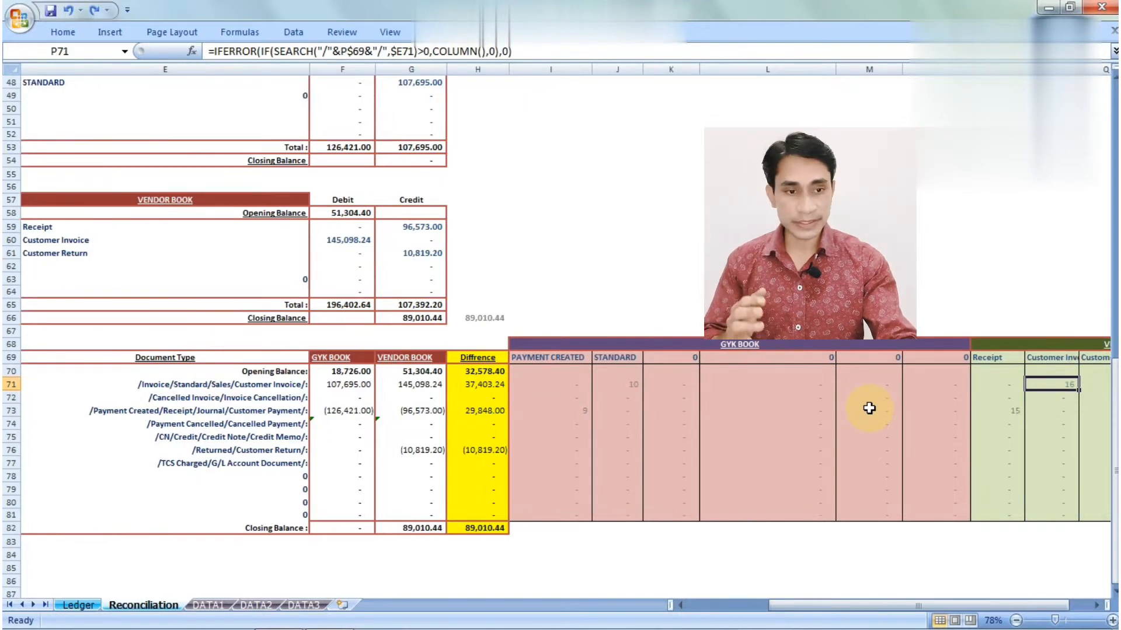
{"action": "key", "text": "Right"}
{"action": "key", "text": "Down"}
{"action": "key", "text": "Down"}
{"action": "key", "text": "Down"}
{"action": "key", "text": "Down"}
{"action": "key", "text": "Down"}
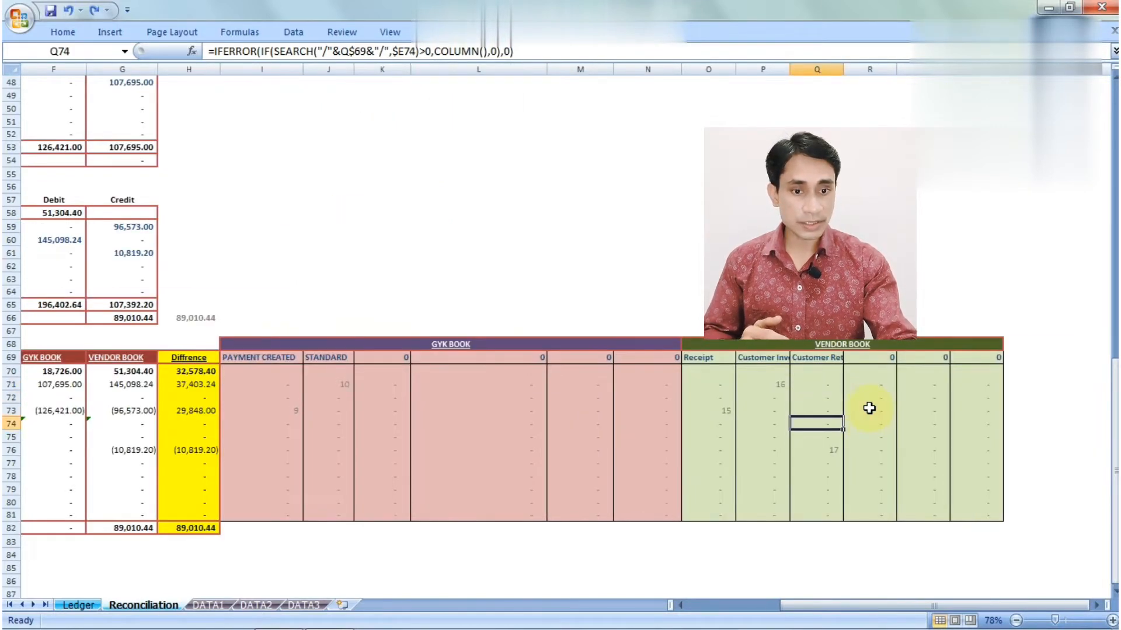
{"action": "key", "text": "Left"}
{"action": "key", "text": "Left"}
{"action": "key", "text": "Left"}
{"action": "key", "text": "Left"}
{"action": "key", "text": "Left"}
{"action": "key", "text": "Left"}
{"action": "key", "text": "Left"}
{"action": "key", "text": "Left"}
{"action": "key", "text": "Left"}
{"action": "key", "text": "Left"}
{"action": "key", "text": "Left"}
{"action": "key", "text": "Left"}
{"action": "key", "text": "Left"}
{"action": "key", "text": "Left"}
{"action": "key", "text": "Left"}
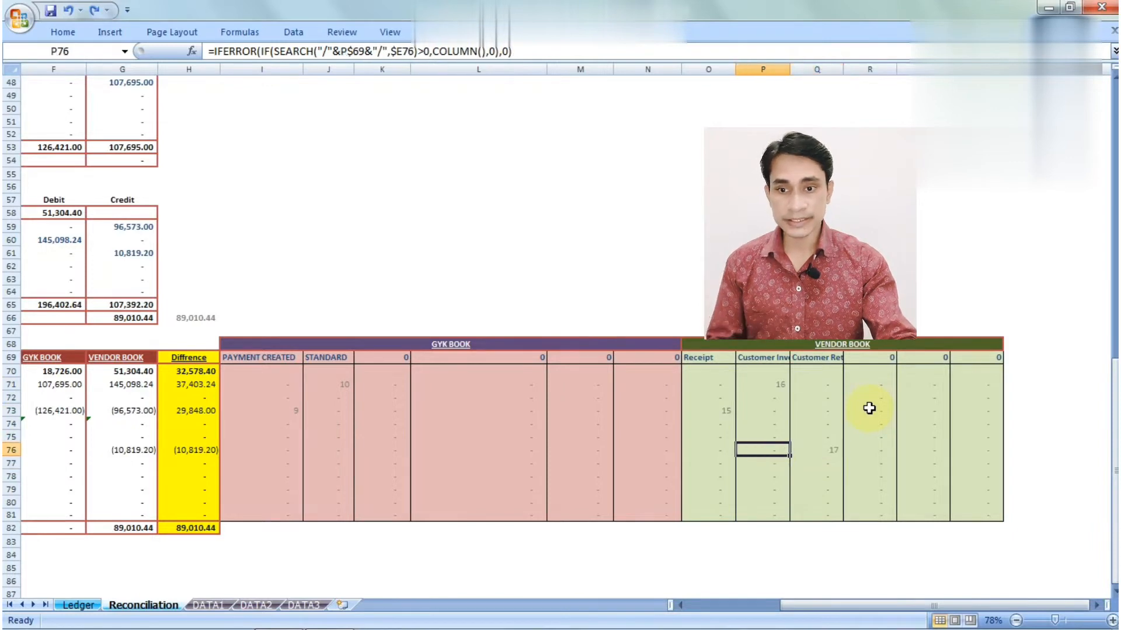
{"action": "key", "text": "Right"}
{"action": "key", "text": "Right"}
{"action": "key", "text": "Right"}
{"action": "key", "text": "Right"}
{"action": "key", "text": "Right"}
{"action": "key", "text": "Right"}
{"action": "key", "text": "Right"}
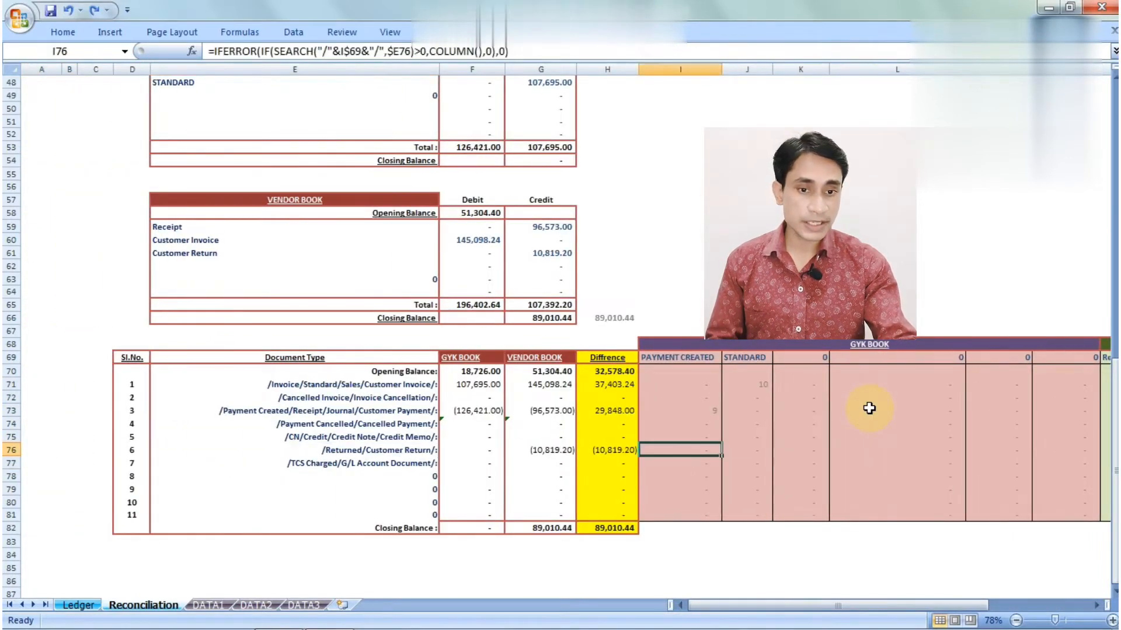
{"action": "key", "text": "Up"}
{"action": "key", "text": "Up"}
{"action": "key", "text": "Up"}
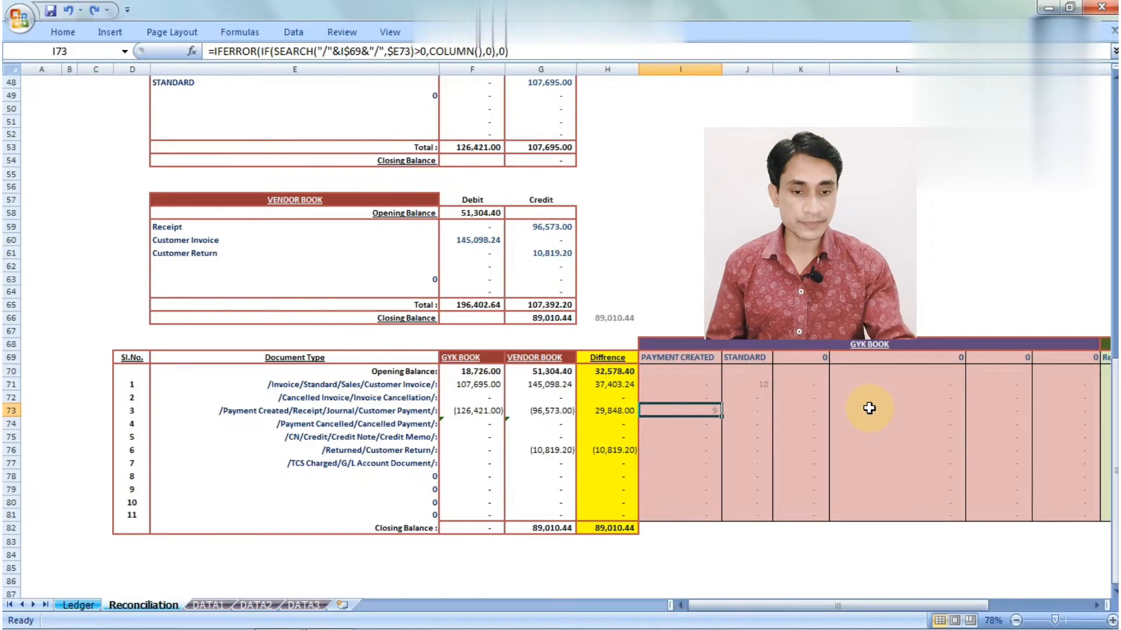
{"action": "key", "text": "Down"}
{"action": "key", "text": "Down"}
{"action": "key", "text": "Down"}
{"action": "key", "text": "Down"}
{"action": "key", "text": "Down"}
{"action": "key", "text": "Down"}
{"action": "key", "text": "Down"}
{"action": "key", "text": "Down"}
{"action": "key", "text": "Down"}
{"action": "key", "text": "Down"}
{"action": "key", "text": "Down"}
{"action": "key", "text": "Down"}
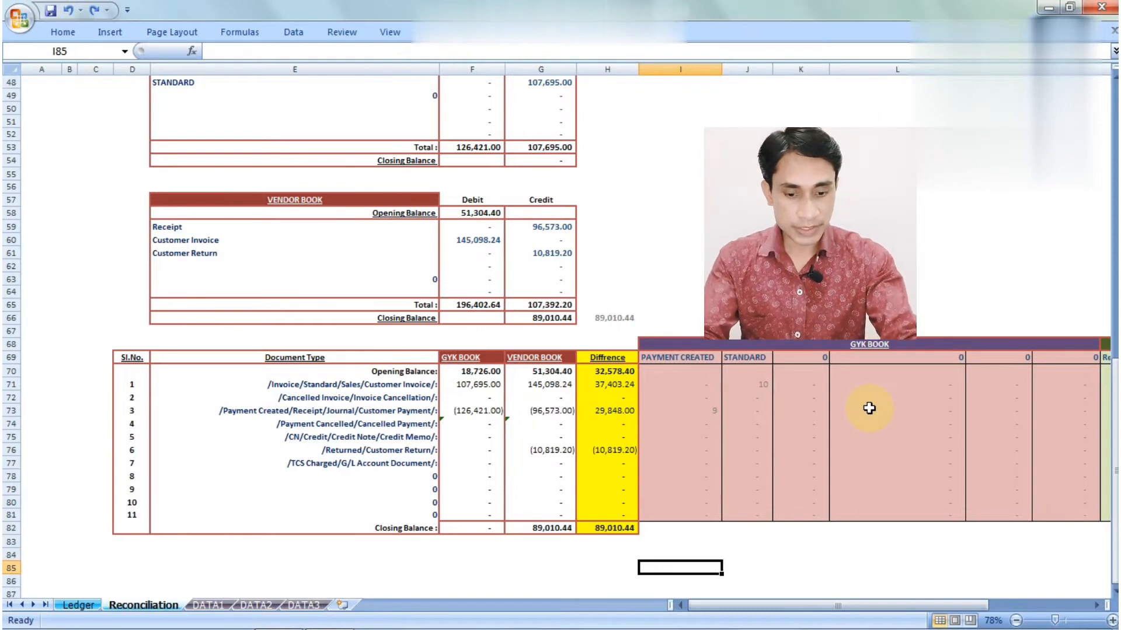
Enter =SEARCH(I69,E73) in I85, locating the PAYMENT CREATED header in row 73's label at 2
{"action": "type", "text": "=sear"}
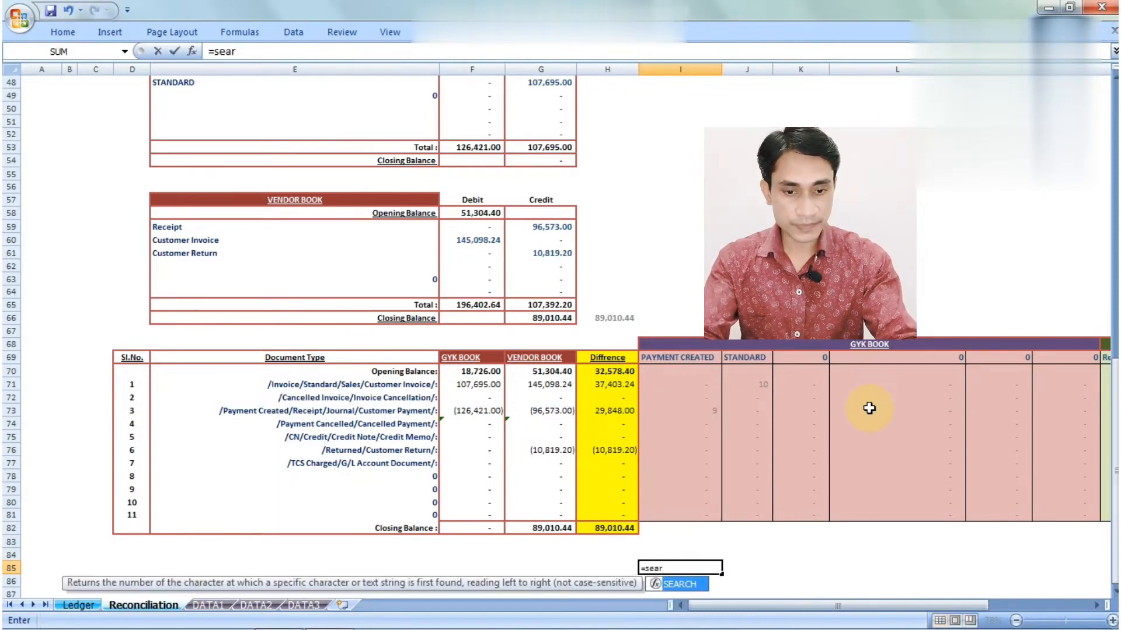
{"action": "key", "text": "Tab"}
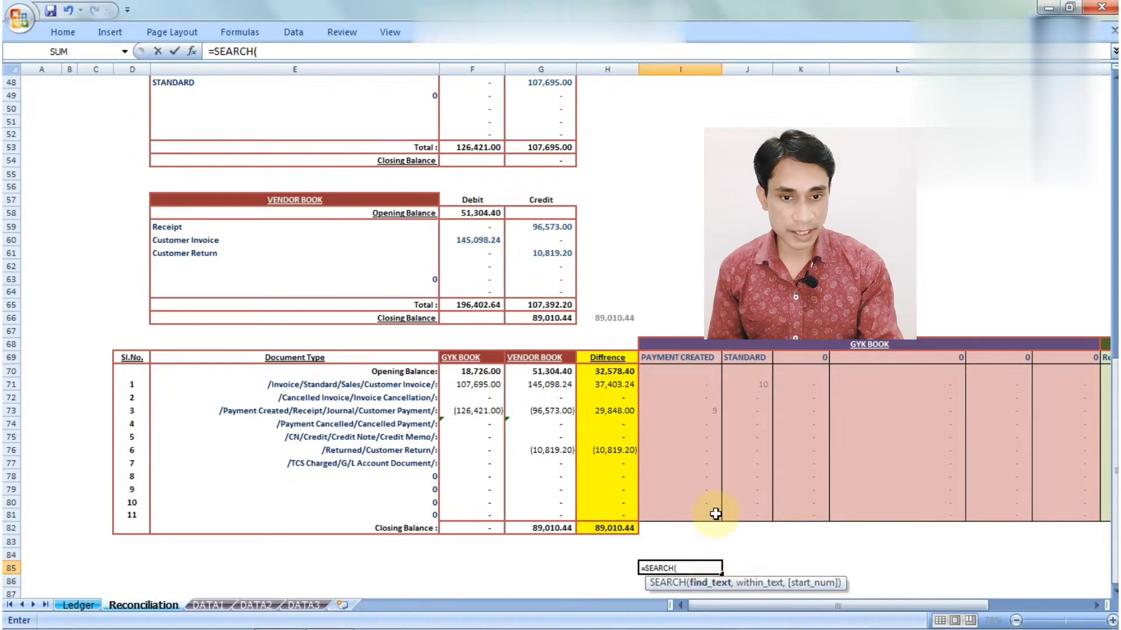
{"action": "left_click", "coordinate": [675, 358]}
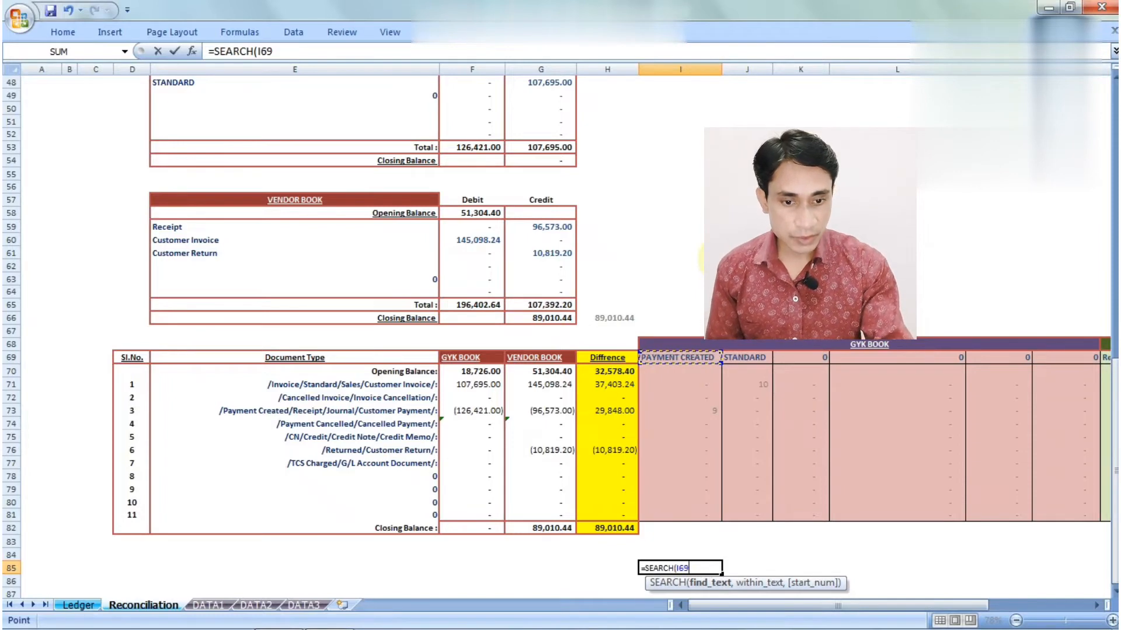
{"action": "type", "text": ","}
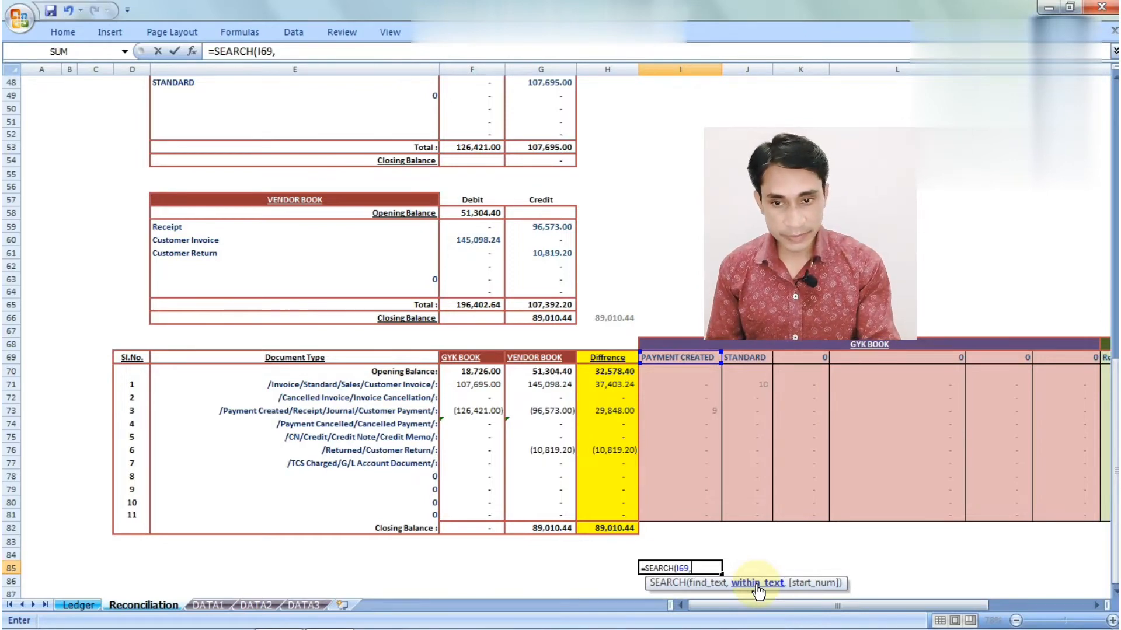
{"action": "left_click", "coordinate": [381, 410]}
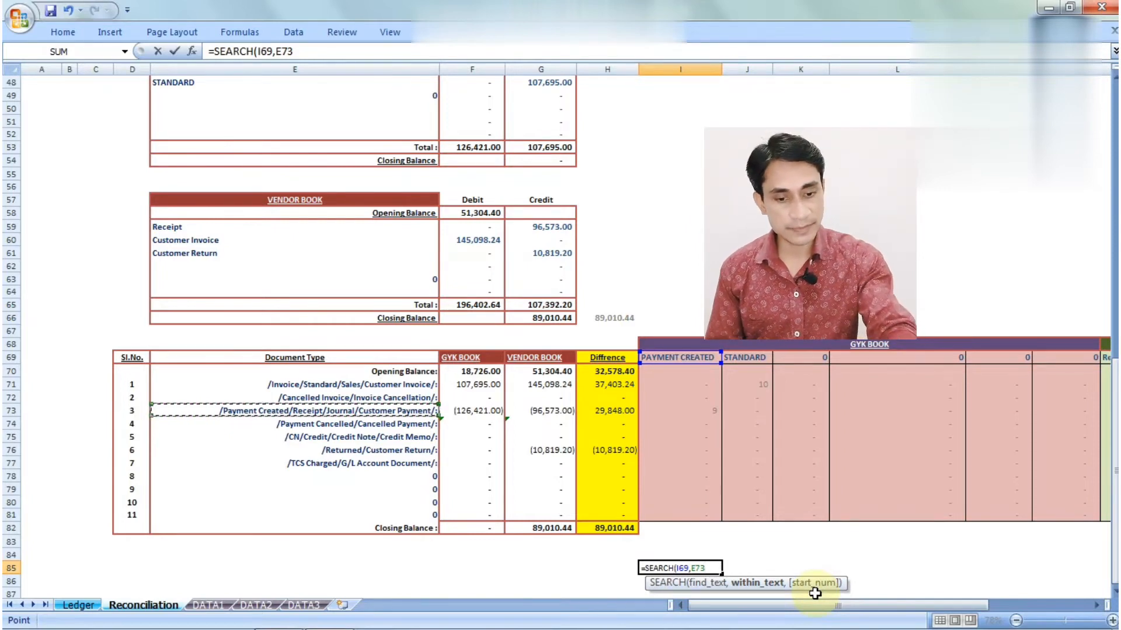
{"action": "type", "text": ")"}
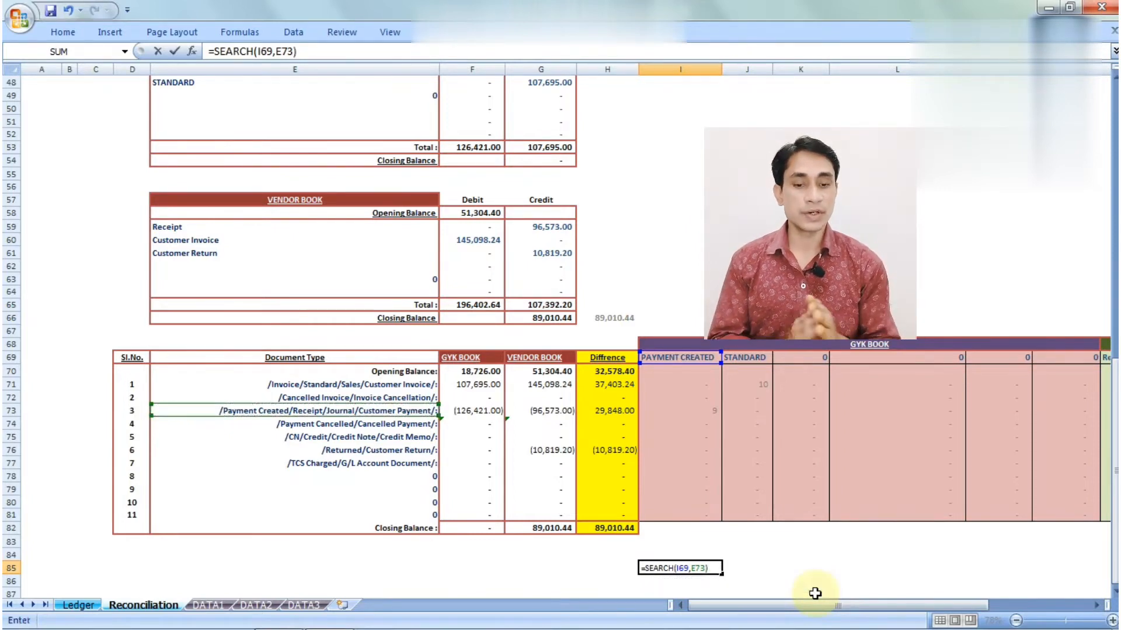
{"action": "key", "text": "Return"}
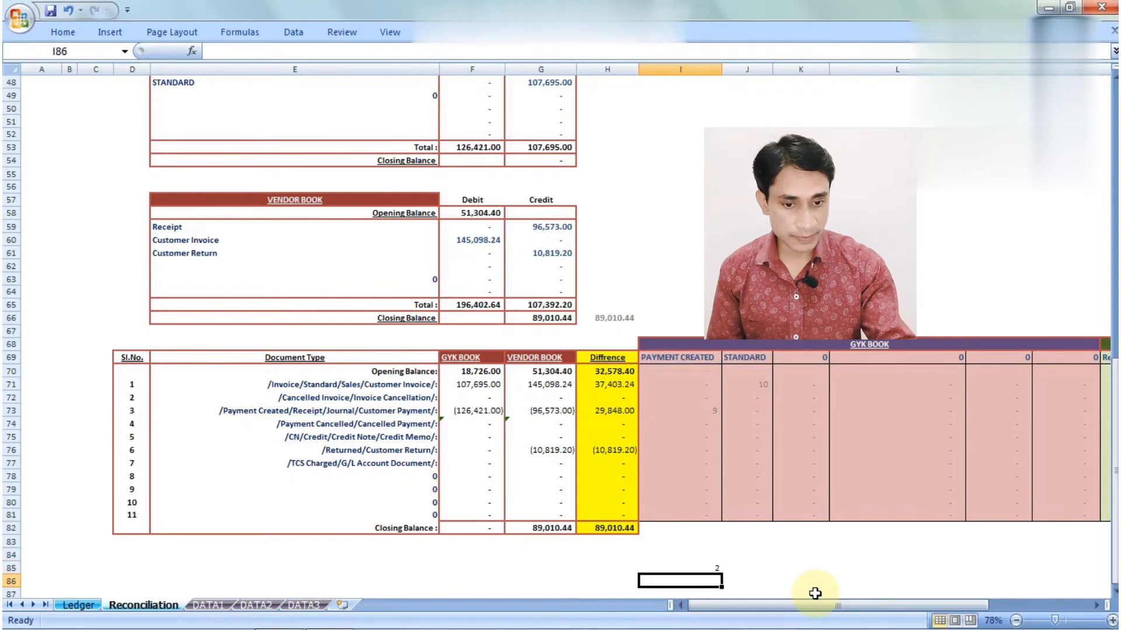
{"action": "scroll", "coordinate": [815, 593], "scroll_direction": "down", "scroll_amount": 1}
{"action": "key", "text": "Up"}
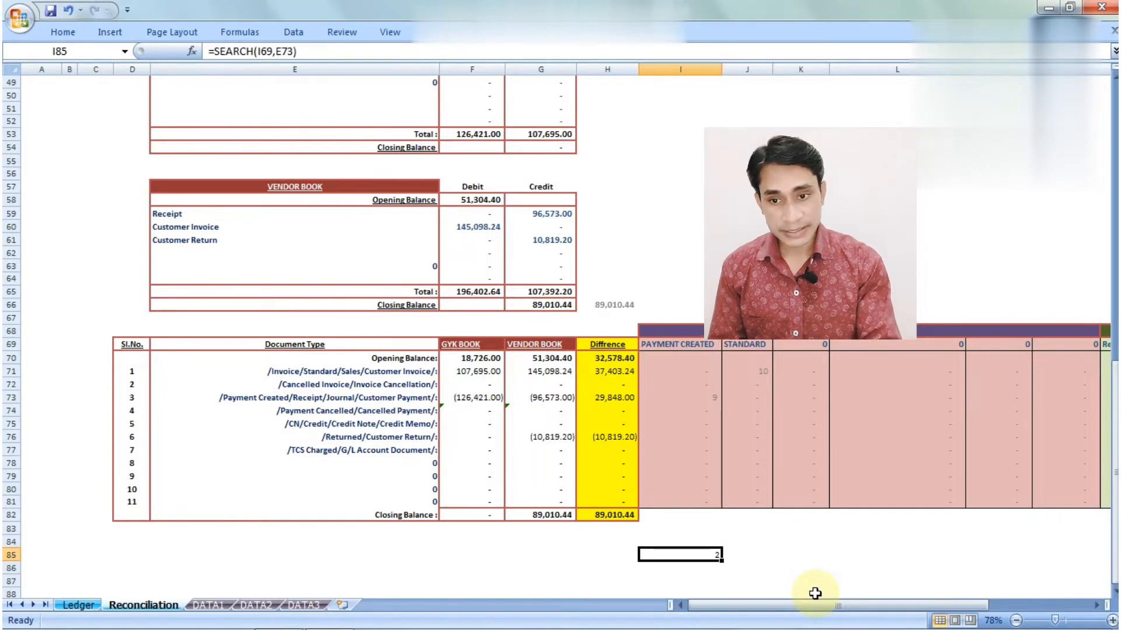
{"action": "left_click", "coordinate": [339, 401]}
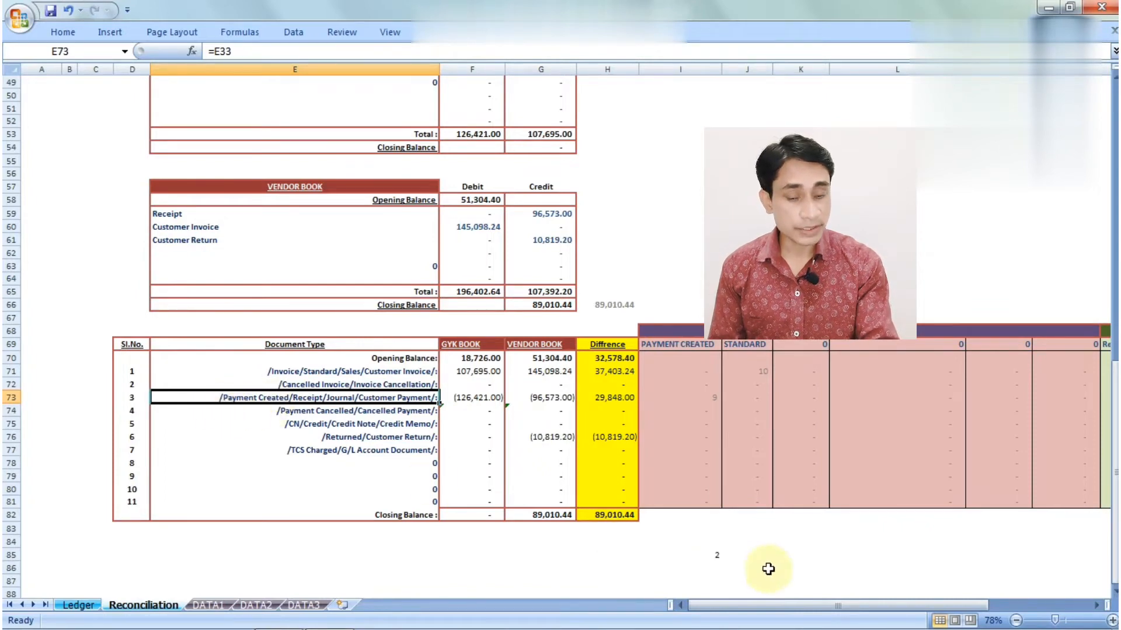
{"action": "left_click", "coordinate": [715, 556]}
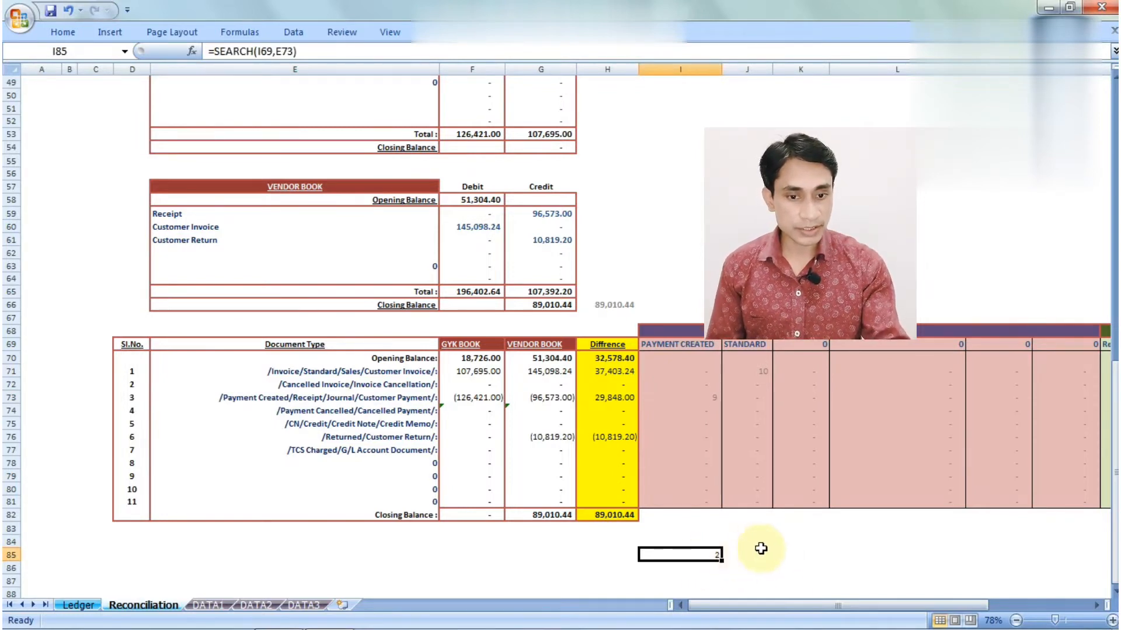
{"action": "key", "text": "Return"}
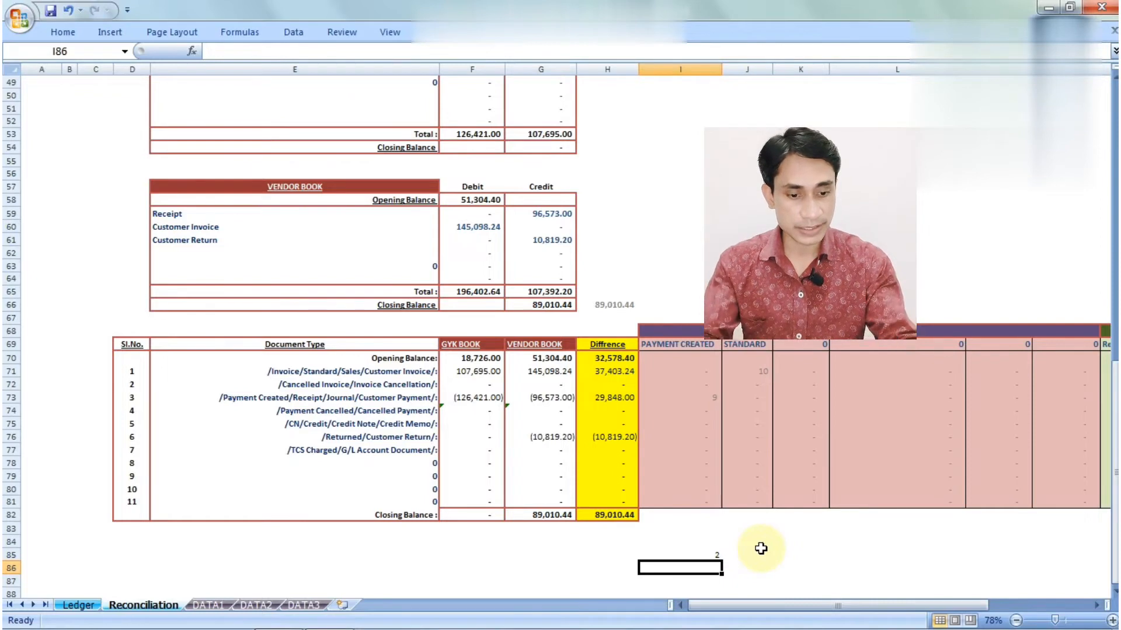
Enter =FIND(I69,E73) in I86 and compare its #VALUE! with SEARCH's 2 in I85
{"action": "type", "text": "=find"}
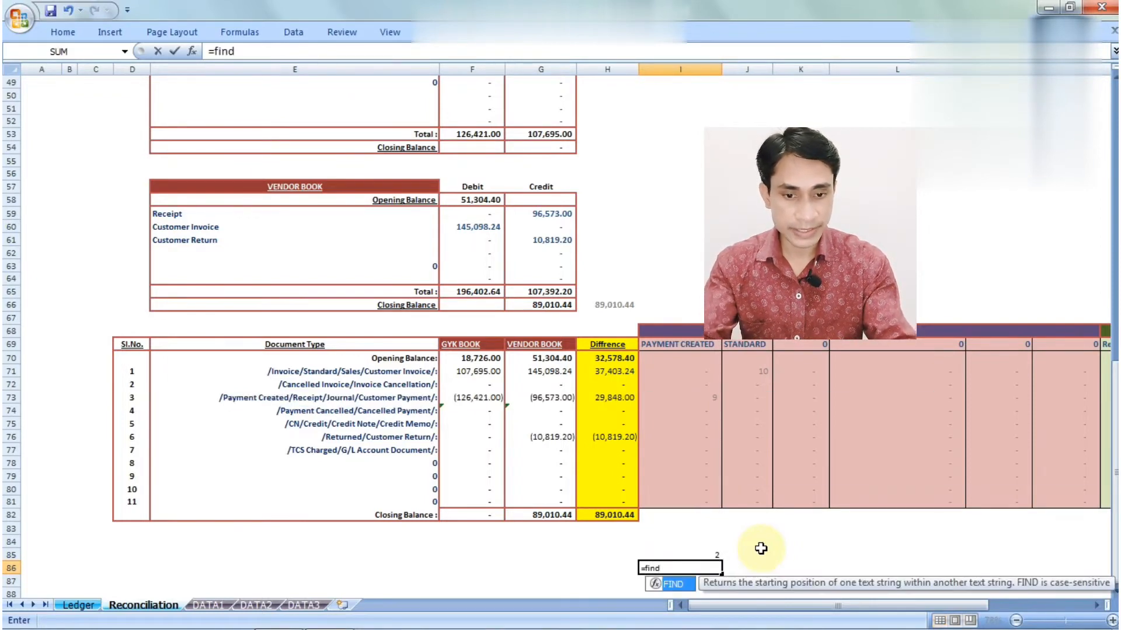
{"action": "key", "text": "Tab"}
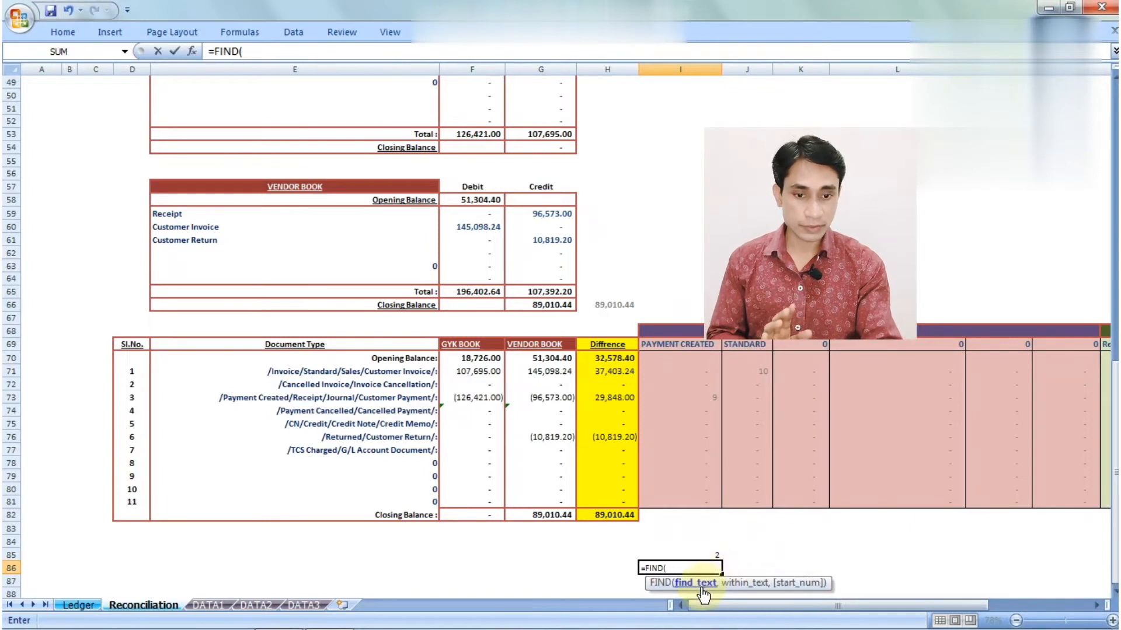
{"action": "left_click", "coordinate": [675, 344]}
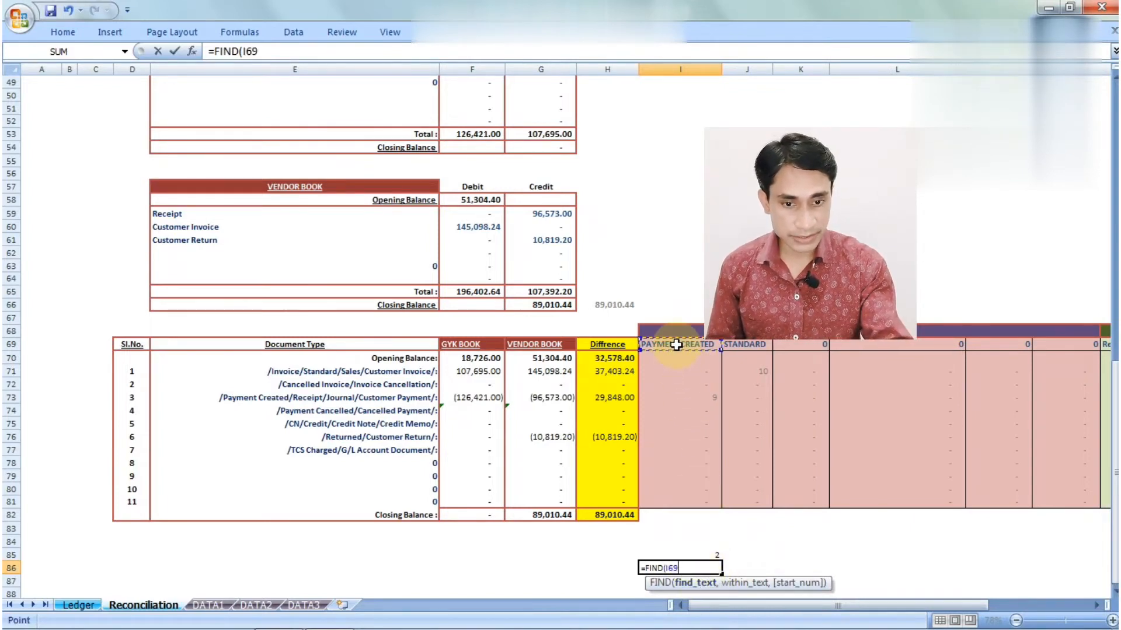
{"action": "type", "text": ","}
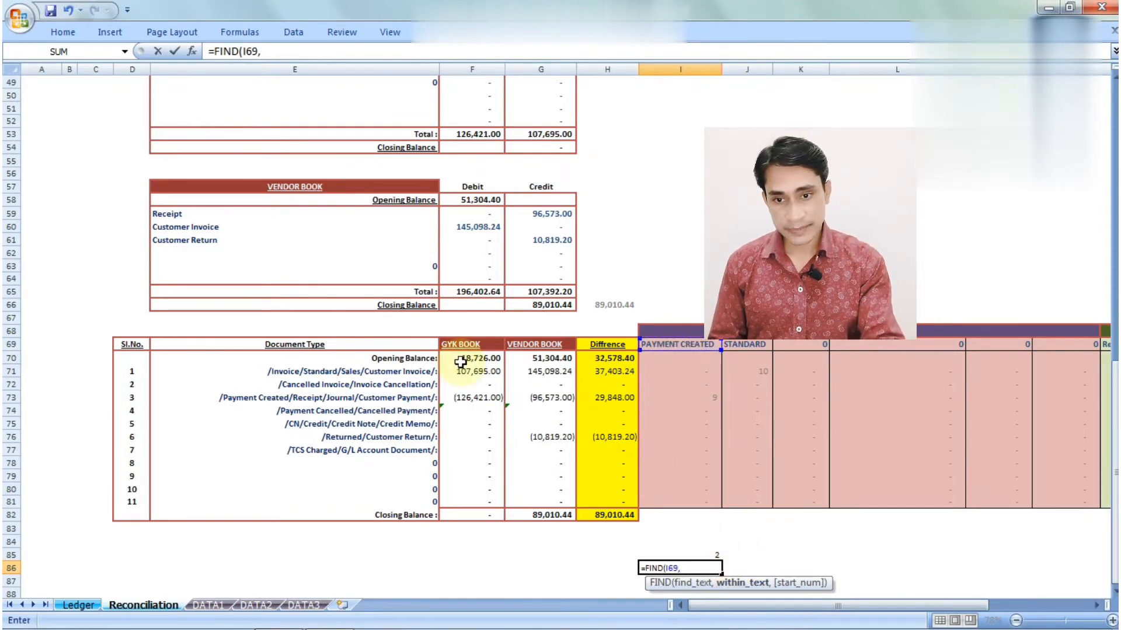
{"action": "left_click", "coordinate": [389, 397]}
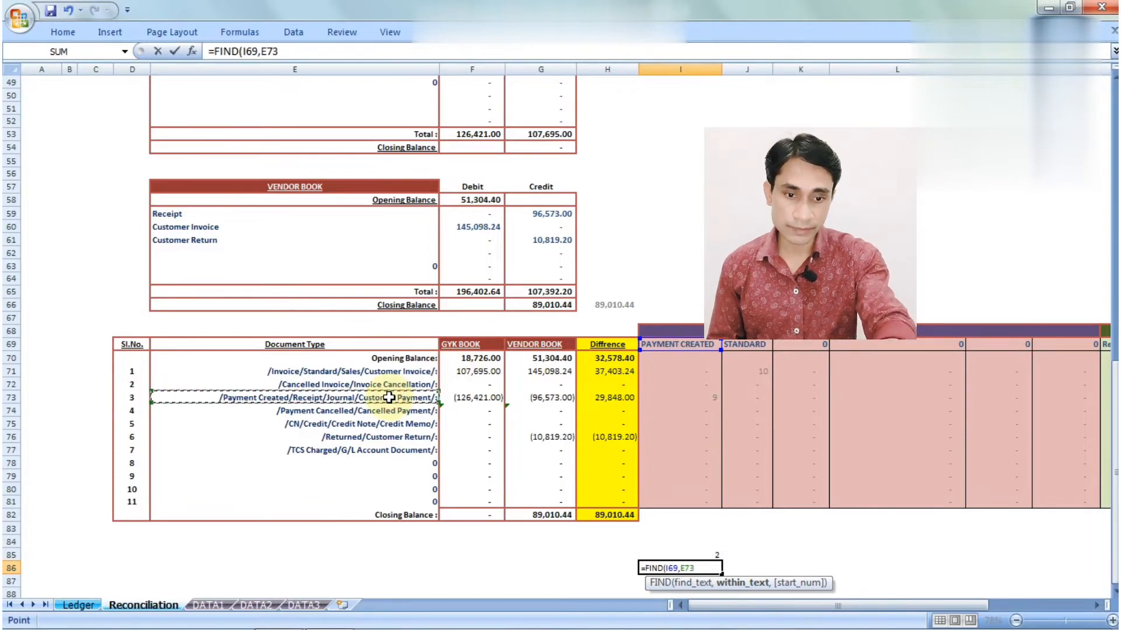
{"action": "type", "text": ")"}
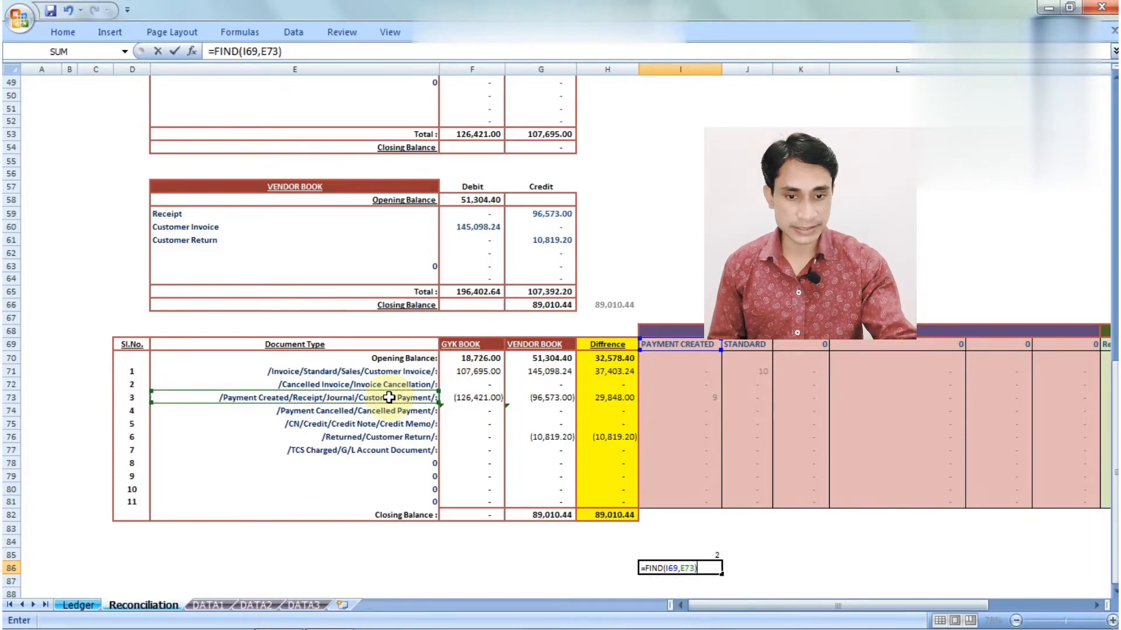
{"action": "key", "text": "Return"}
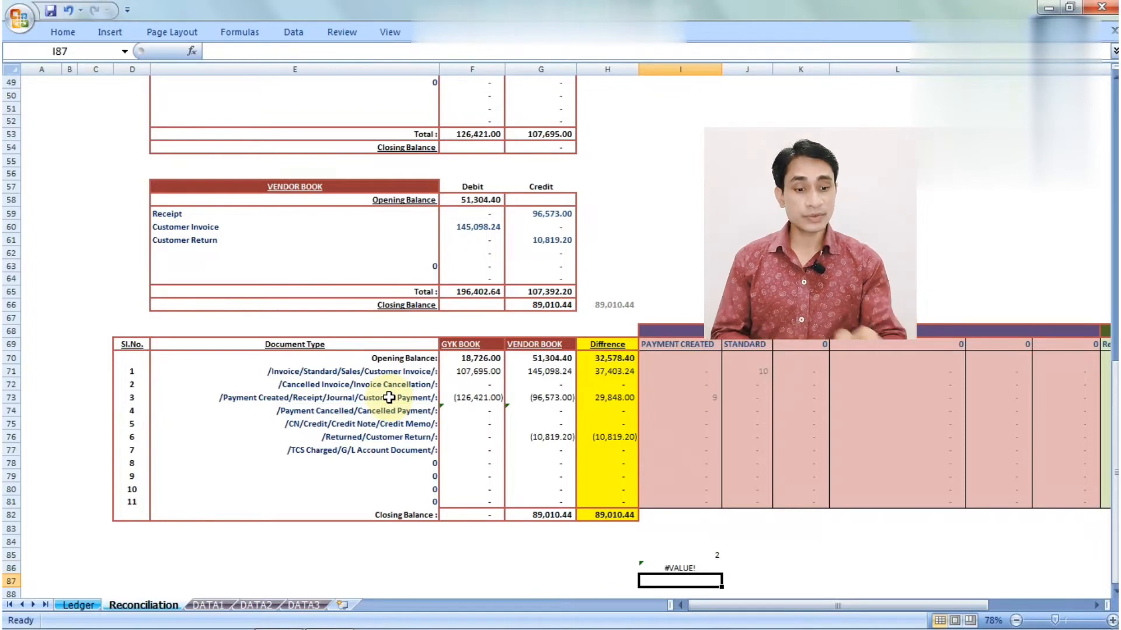
{"action": "key", "text": "Up"}
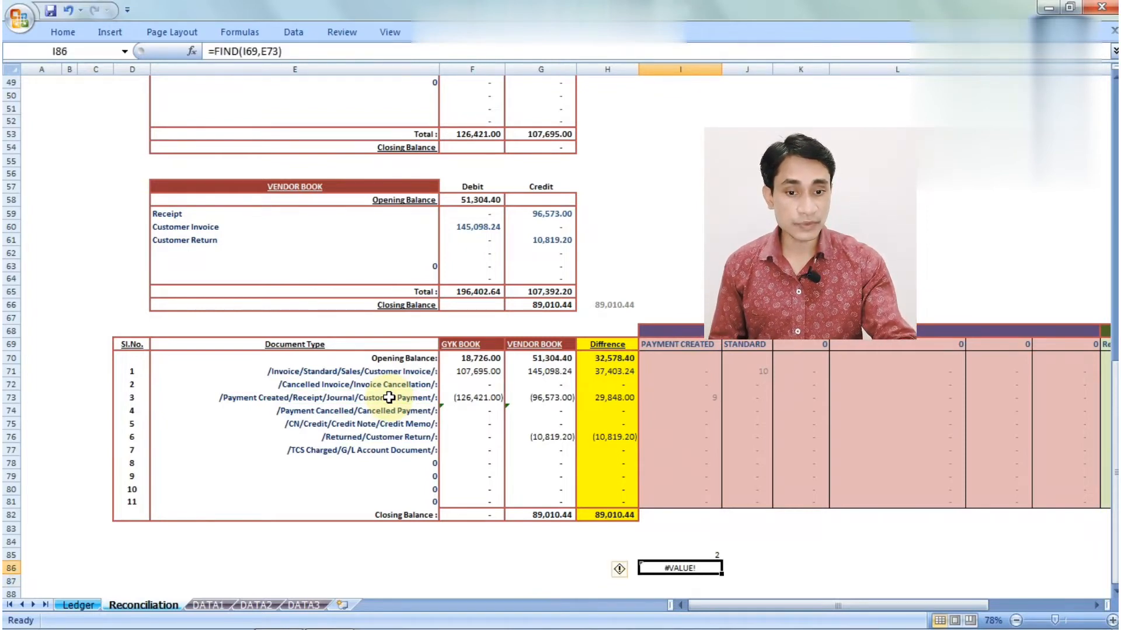
{"action": "key", "text": "Down"}
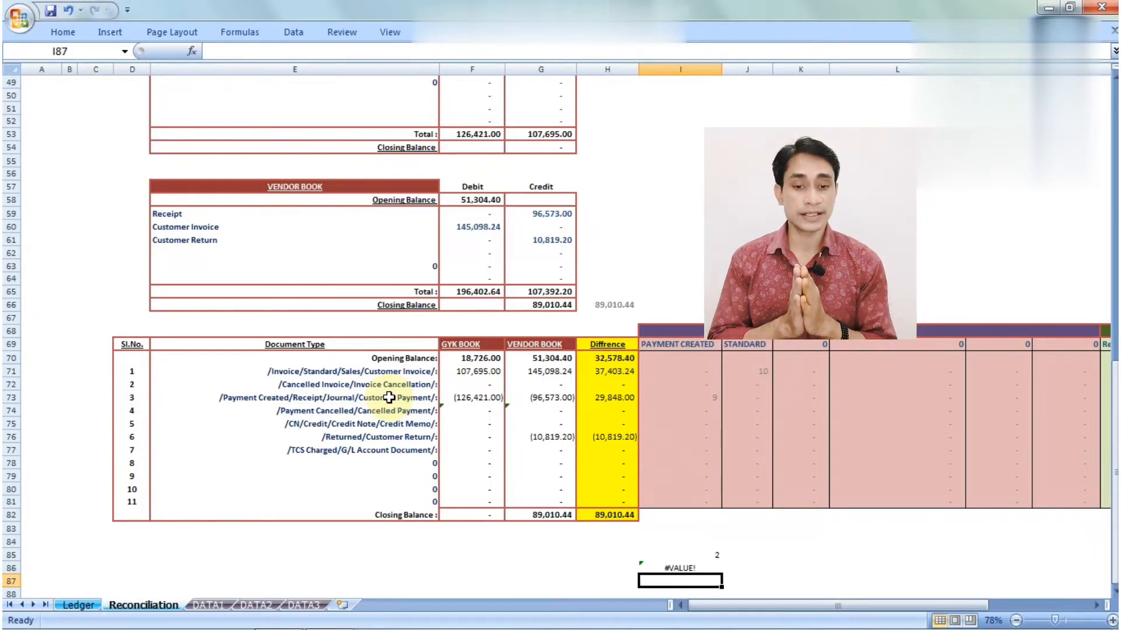
{"action": "key", "text": "Up"}
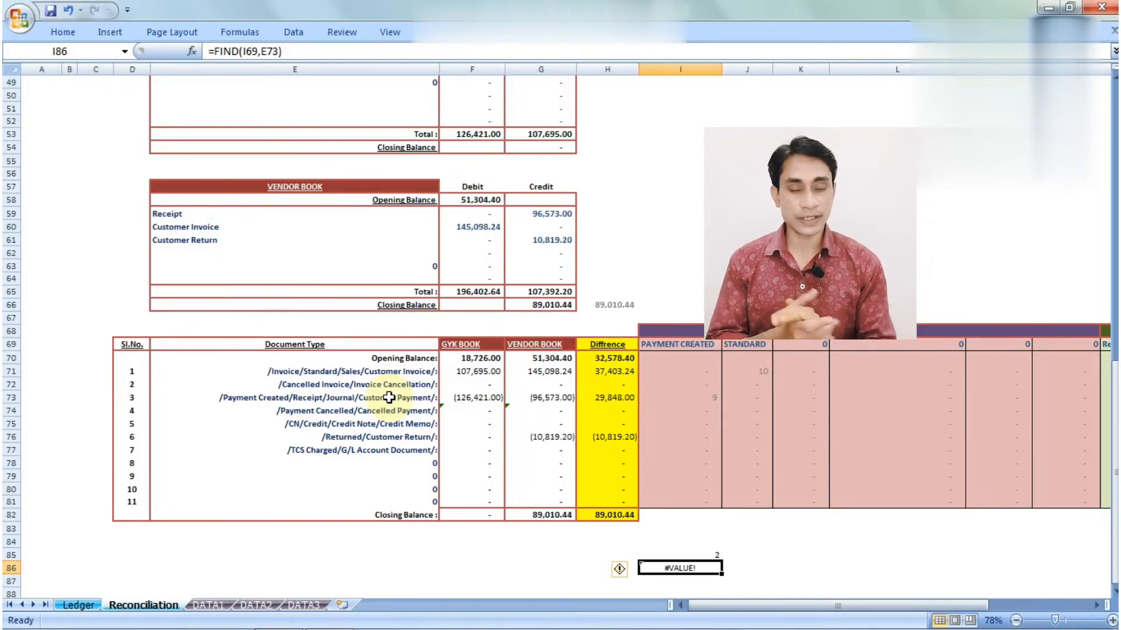
{"action": "key", "text": "Up"}
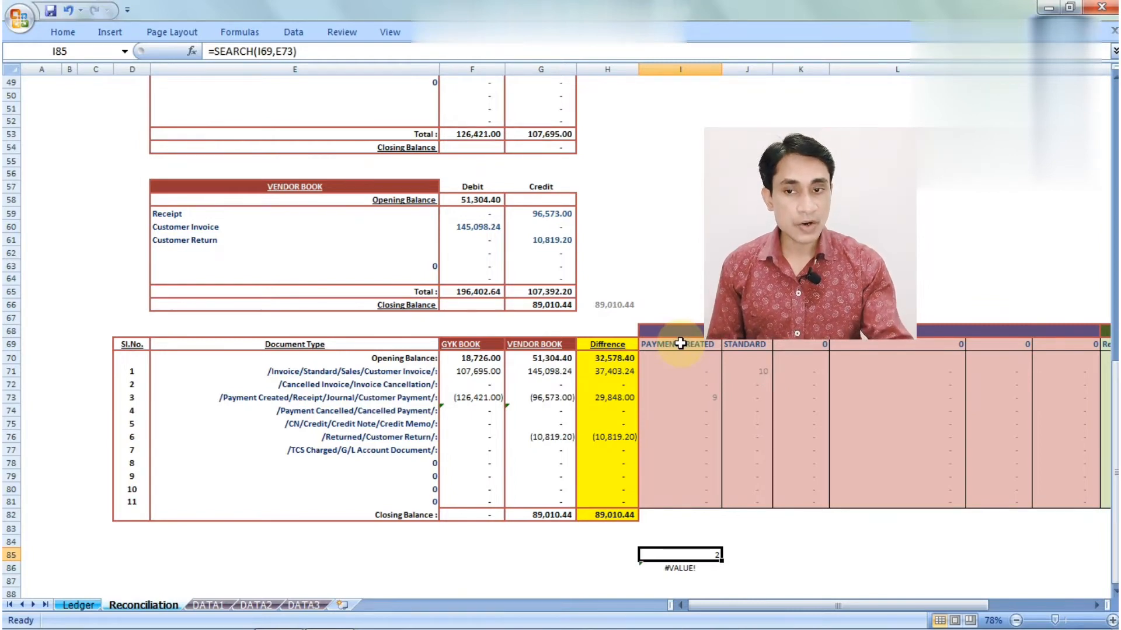
Compare the #VALUE! FIND result with the SEARCH result of 2 against row 73's document type text
{"action": "key", "text": "Down"}
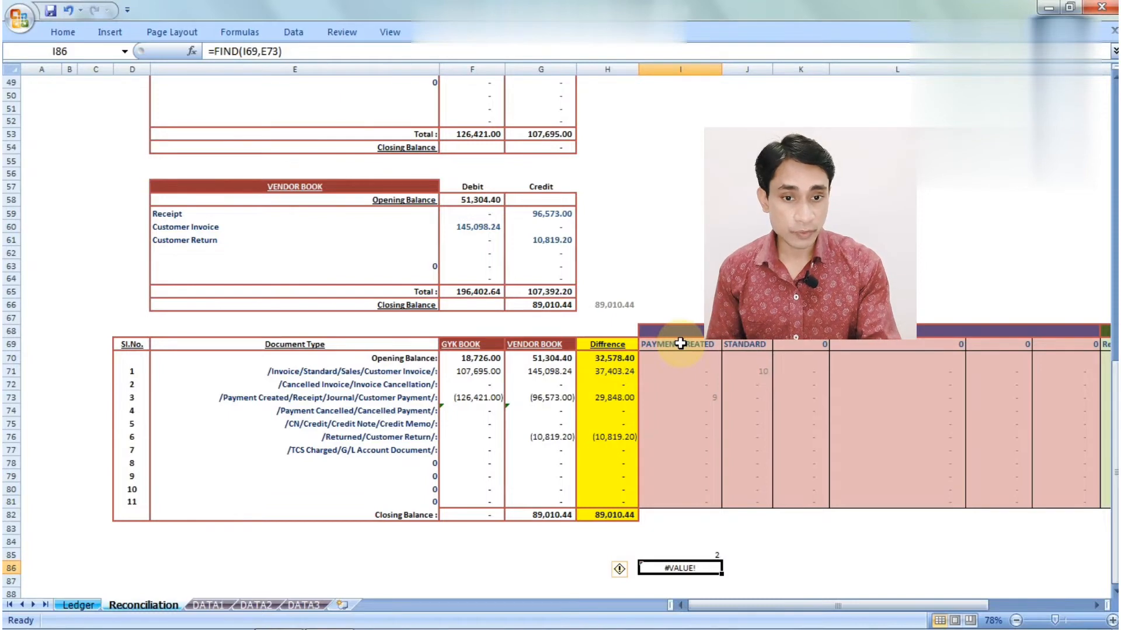
{"action": "left_click", "coordinate": [680, 344]}
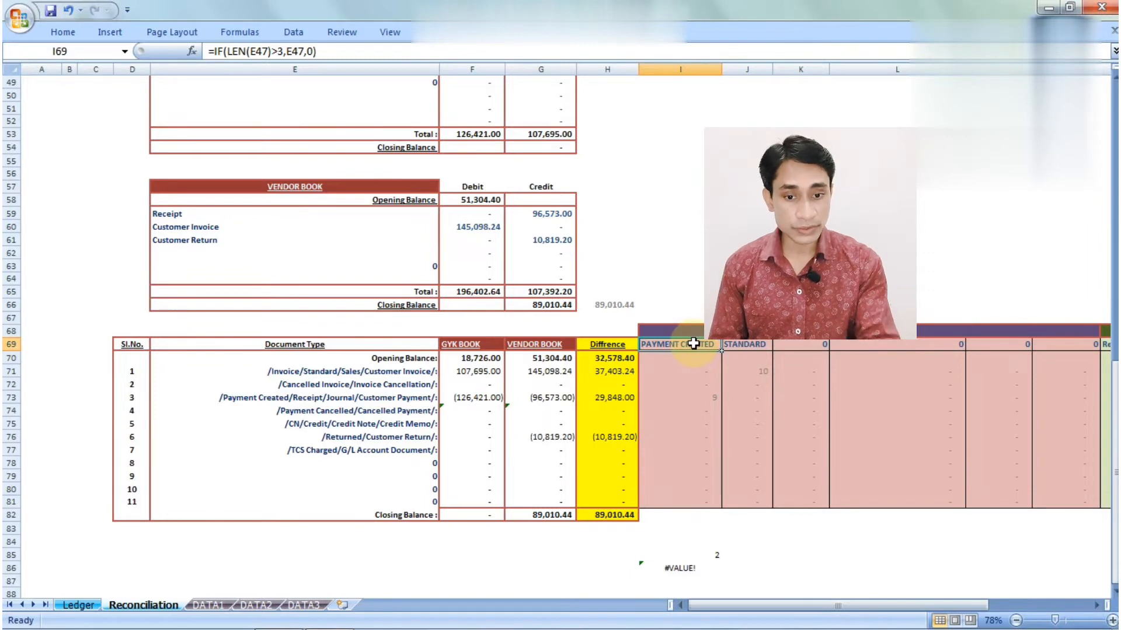
{"action": "left_click", "coordinate": [689, 569]}
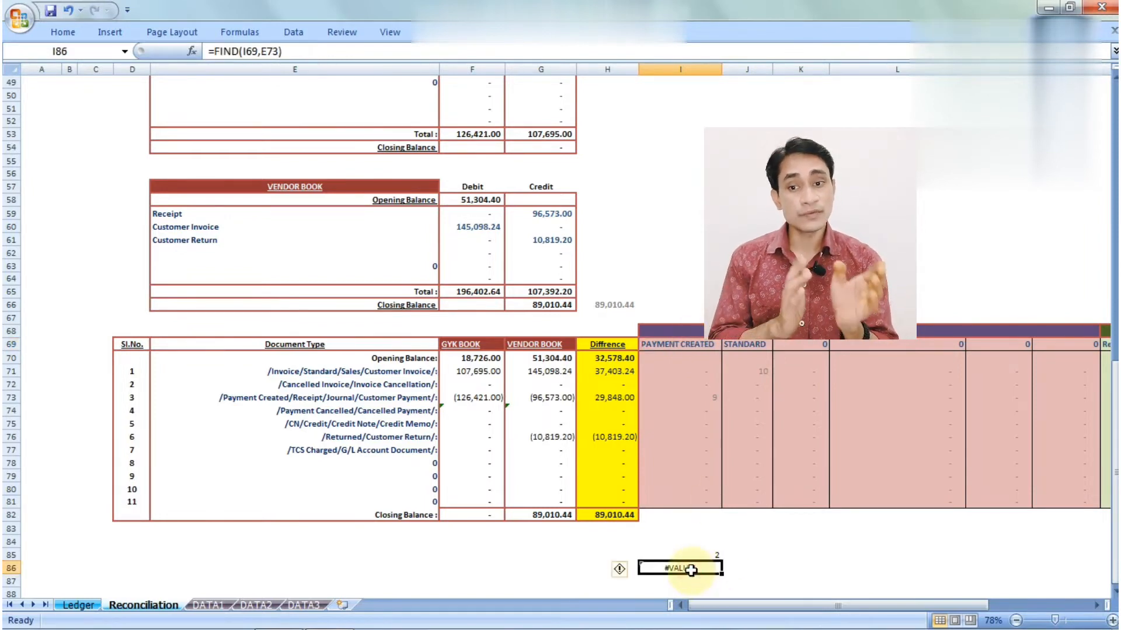
{"action": "left_click", "coordinate": [408, 397]}
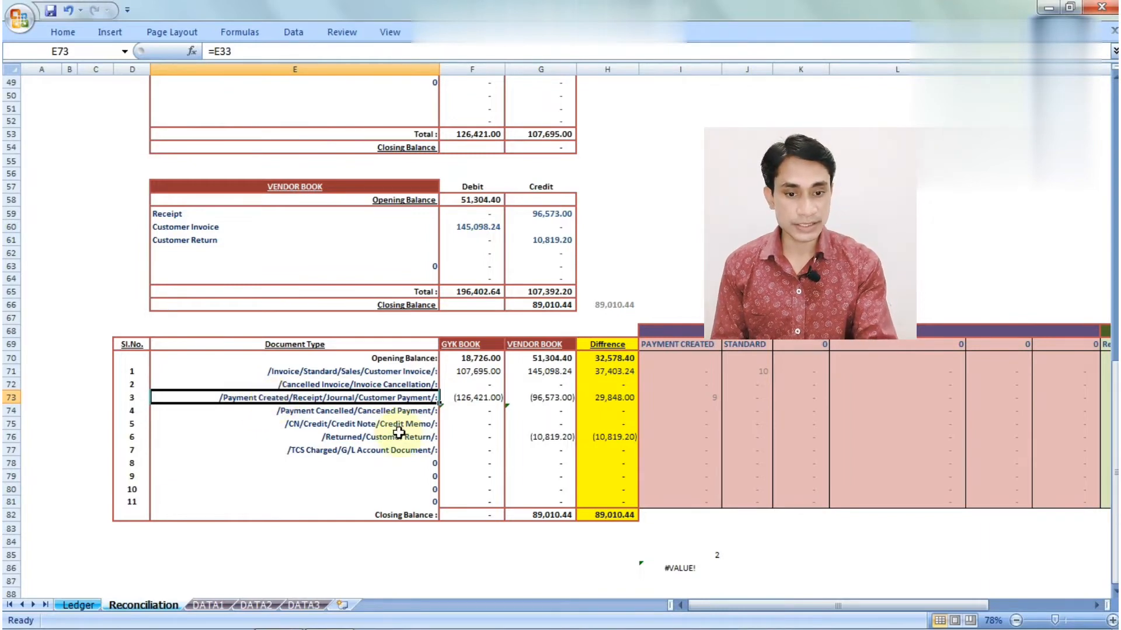
{"action": "left_click", "coordinate": [699, 567]}
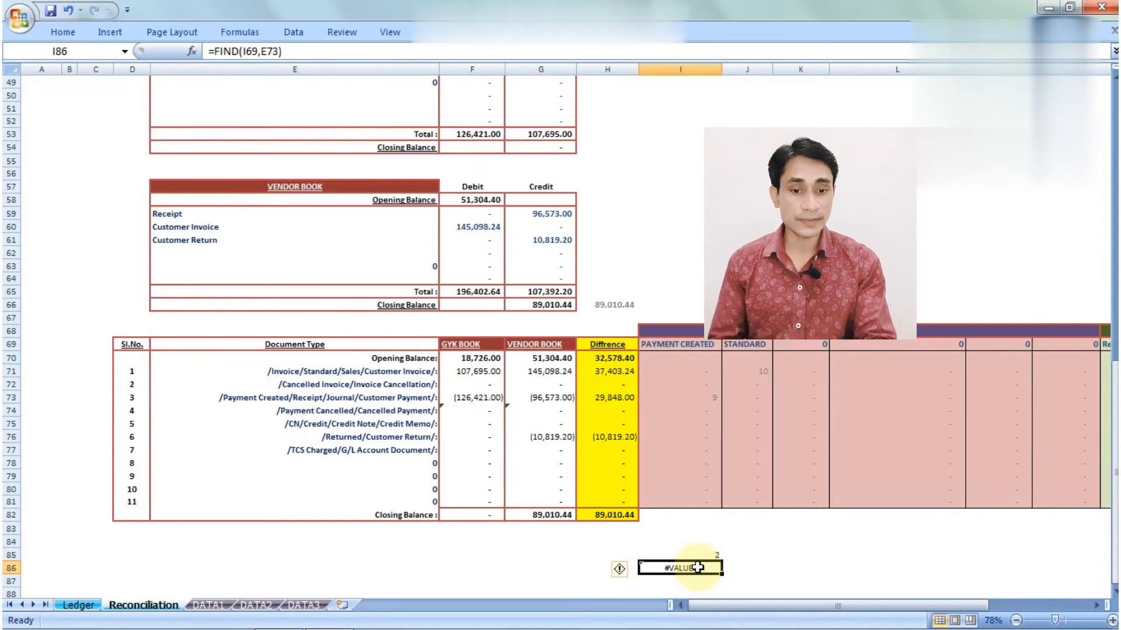
{"action": "left_click", "coordinate": [705, 554]}
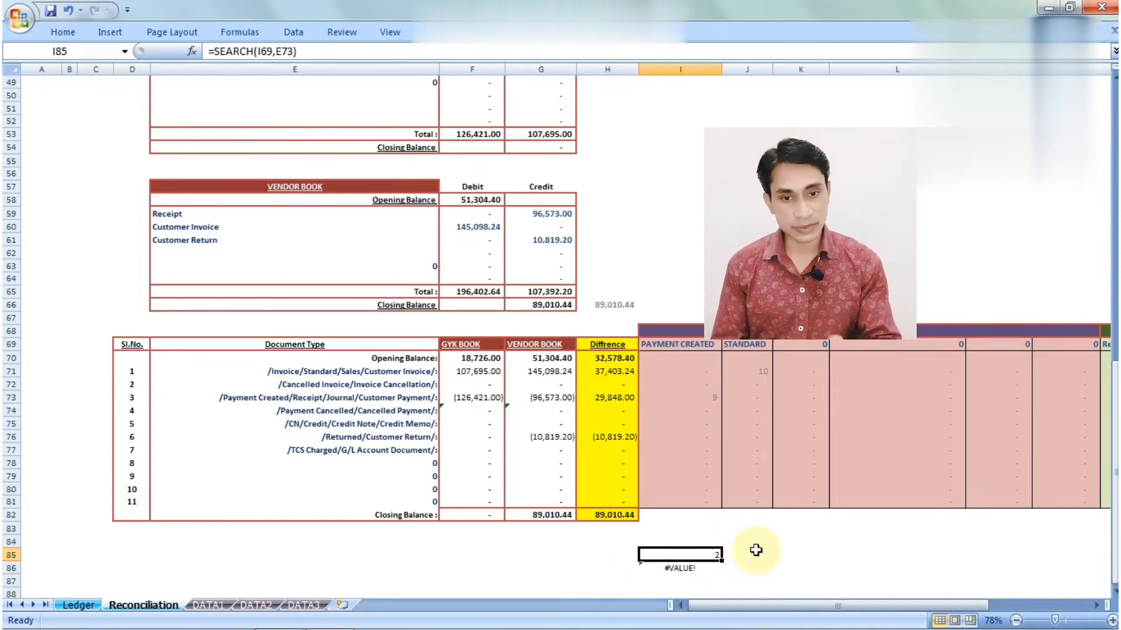
{"action": "left_click", "coordinate": [279, 400]}
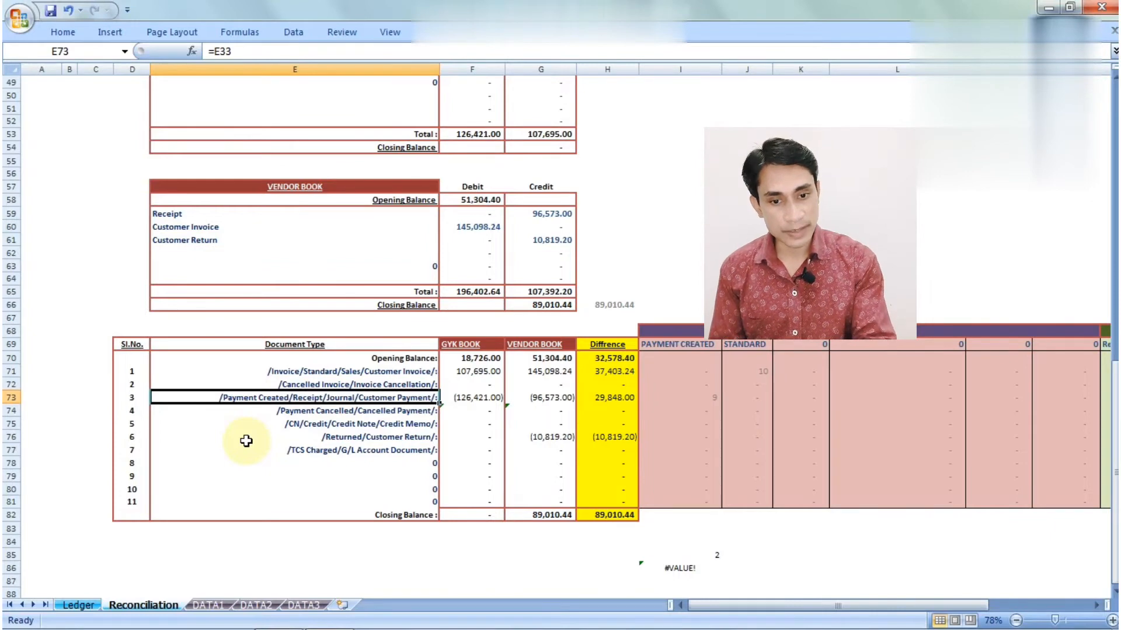
{"action": "left_click", "coordinate": [715, 555]}
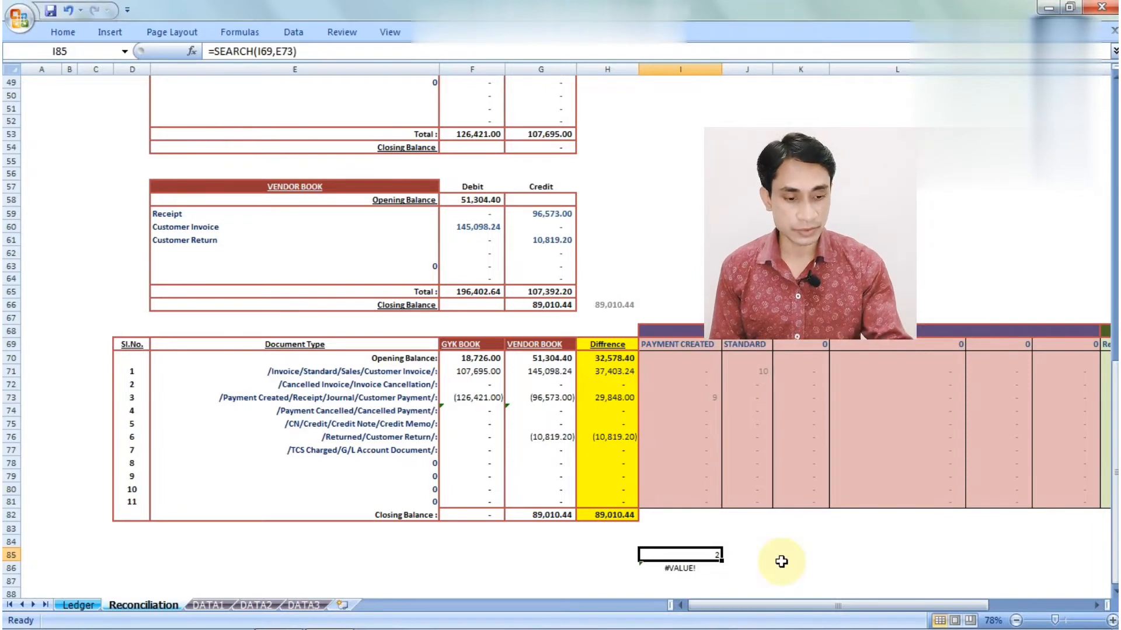
{"action": "key", "text": "Down"}
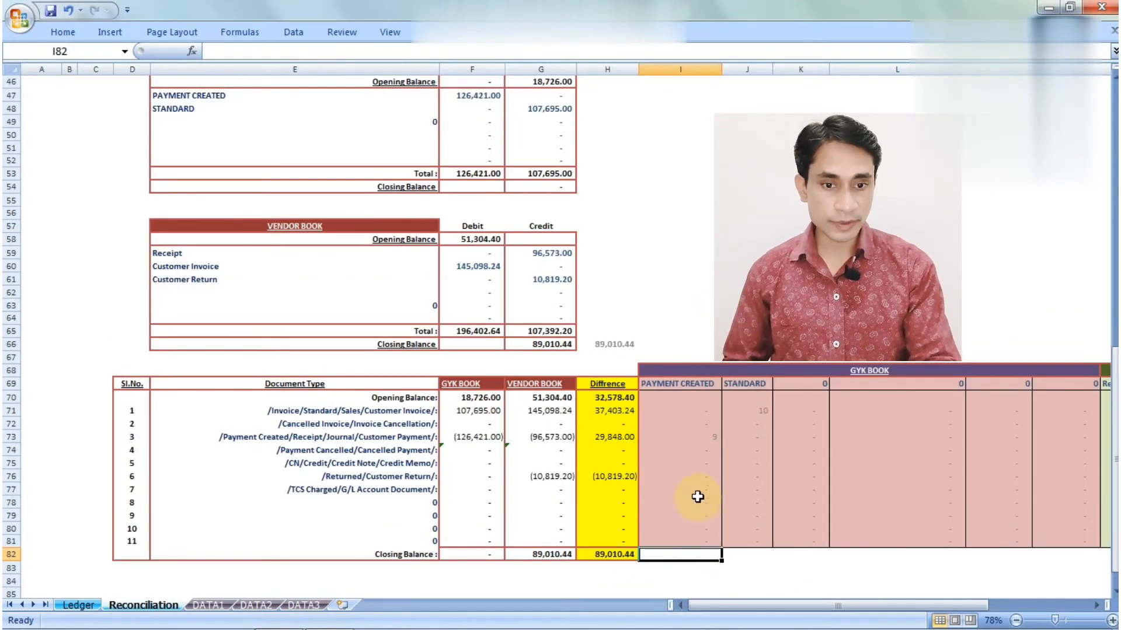
{"action": "left_click", "coordinate": [698, 501]}
{"action": "key", "text": "Right"}
{"action": "key", "text": "Right"}
{"action": "key", "text": "Up"}
{"action": "key", "text": "Up"}
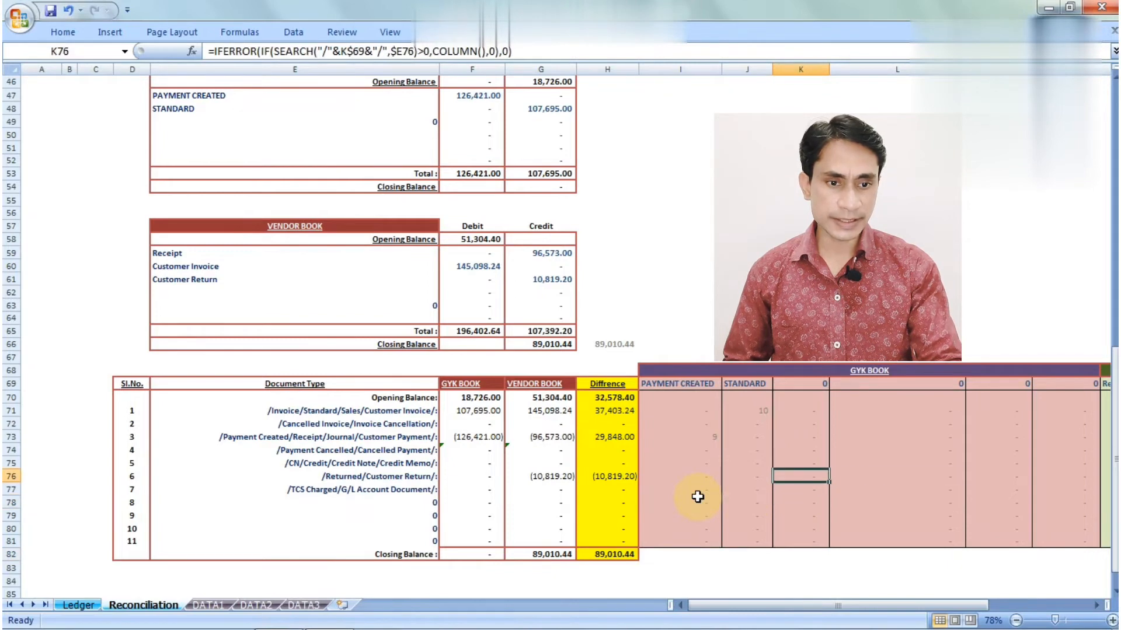
{"action": "key", "text": "Right"}
{"action": "key", "text": "Right"}
{"action": "key", "text": "Left"}
{"action": "key", "text": "Left"}
{"action": "key", "text": "Left"}
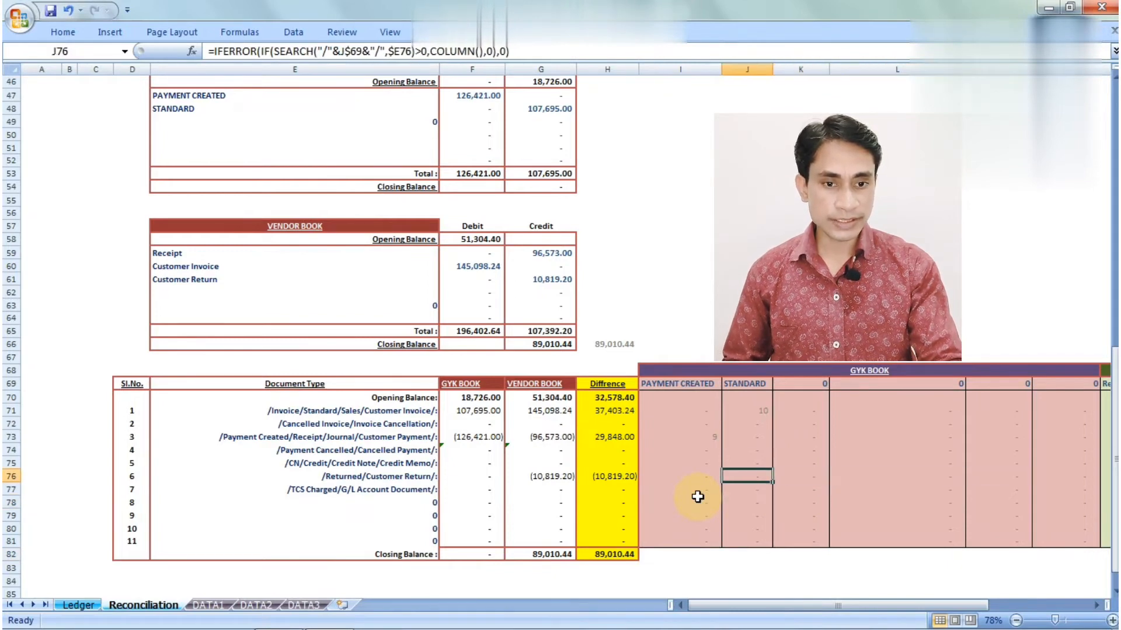
{"action": "key", "text": "Up"}
{"action": "key", "text": "Up"}
{"action": "key", "text": "Up"}
{"action": "key", "text": "Left"}
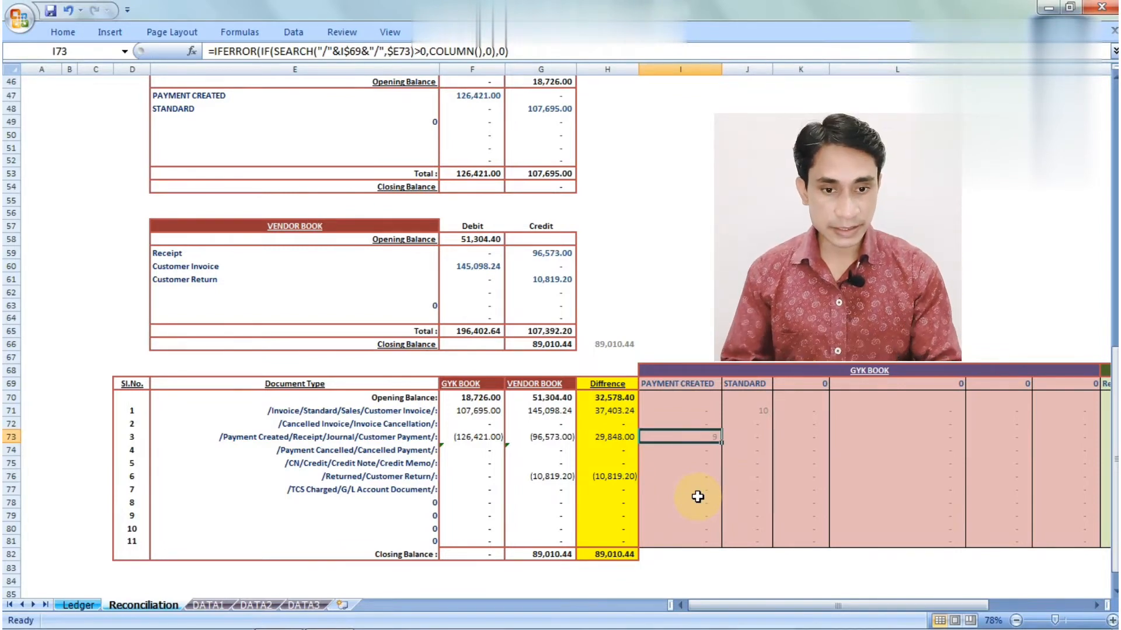
{"action": "key", "text": "Left"}
{"action": "key", "text": "Left"}
{"action": "key", "text": "Left"}
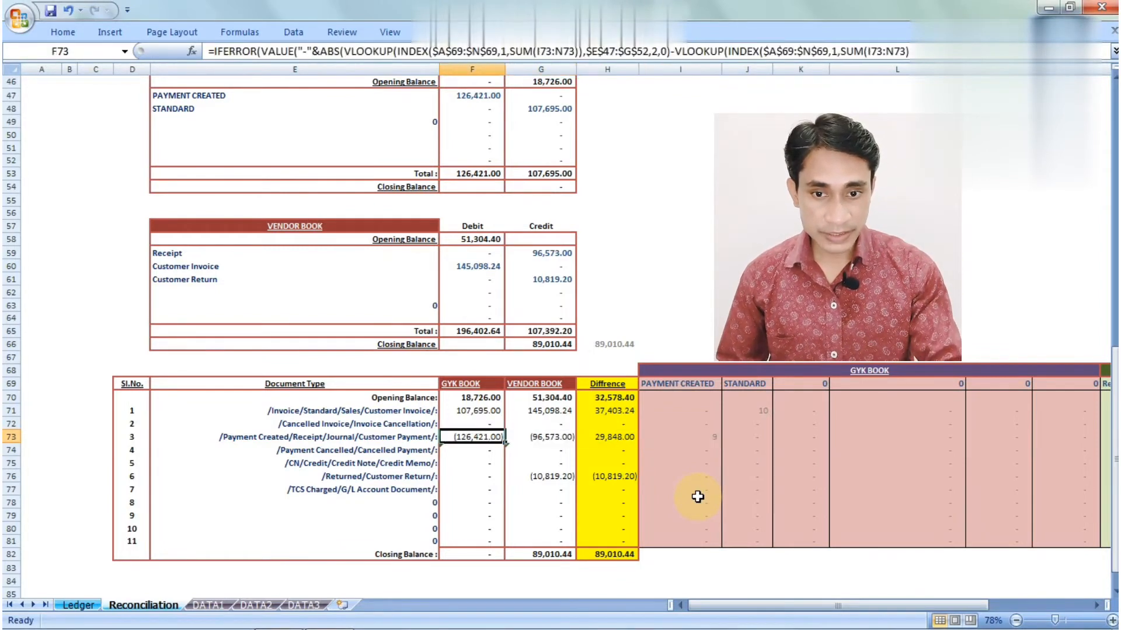
{"action": "key", "text": "Up"}
{"action": "key", "text": "Up"}
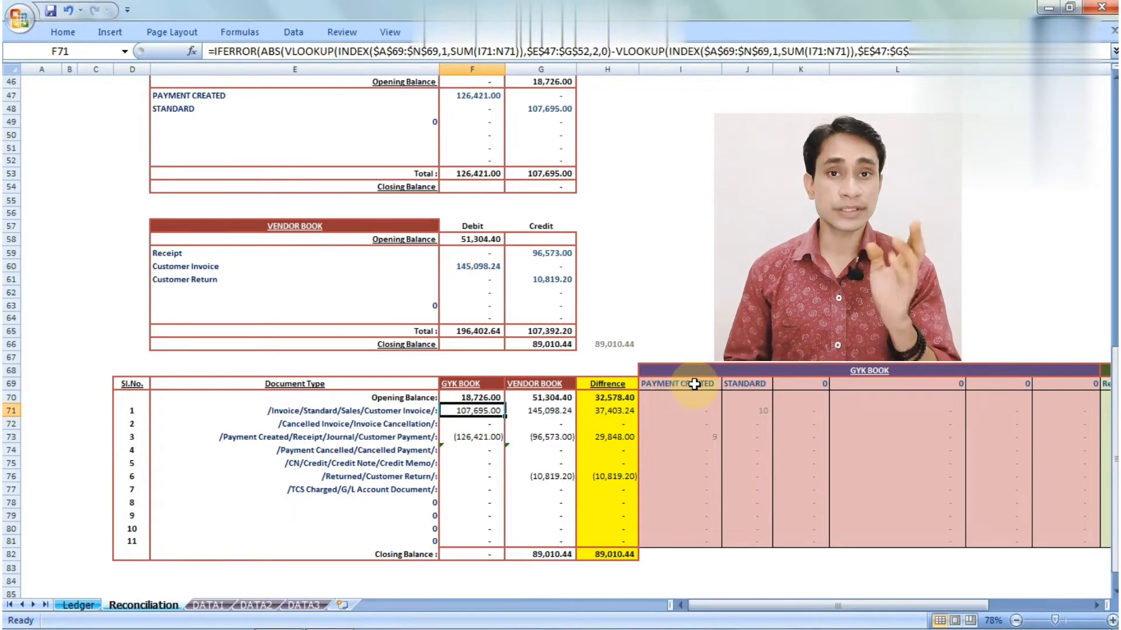
{"action": "left_click", "coordinate": [672, 53]}
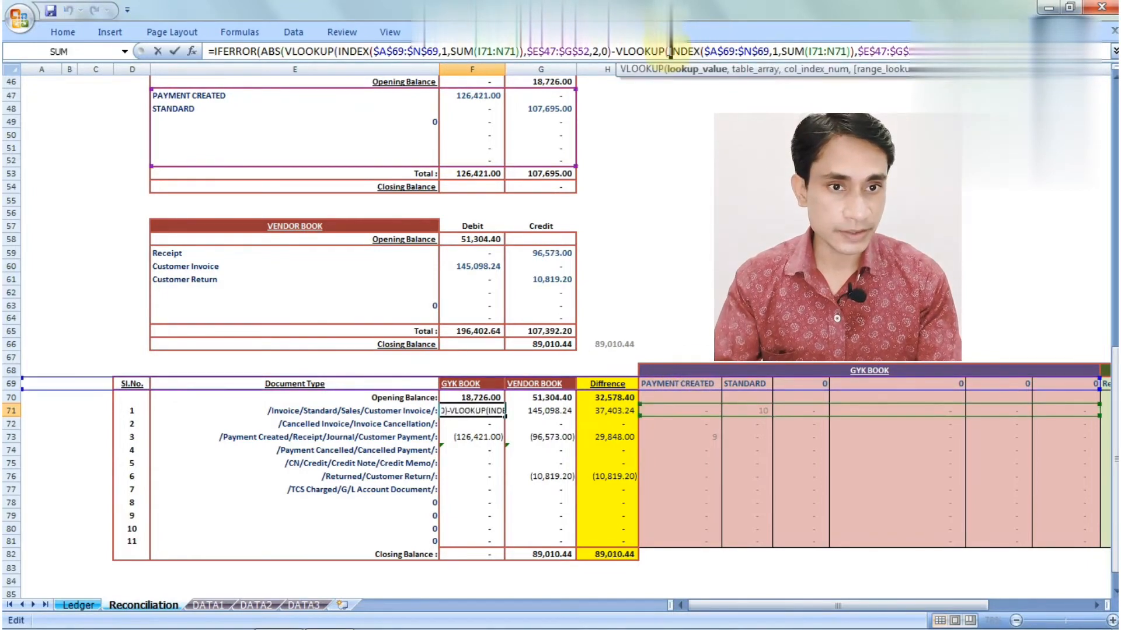
{"action": "left_click_drag", "start_coordinate": [672, 52], "coordinate": [854, 51]}
{"action": "key", "text": "F9"}
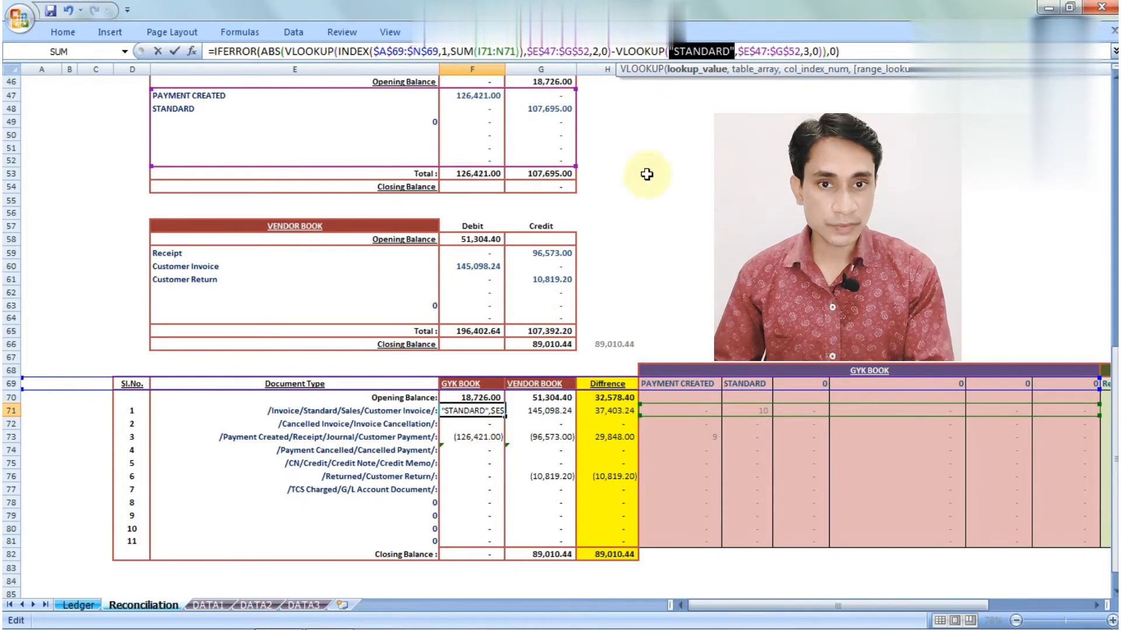
{"action": "left_click", "coordinate": [617, 53]}
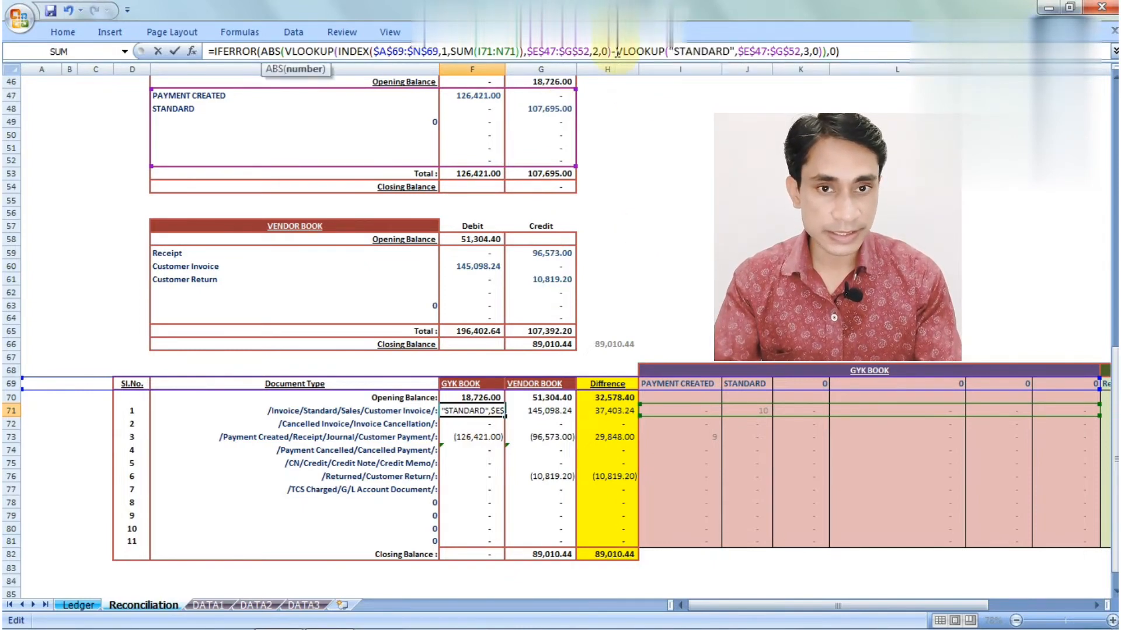
{"action": "left_click_drag", "start_coordinate": [617, 53], "coordinate": [823, 52]}
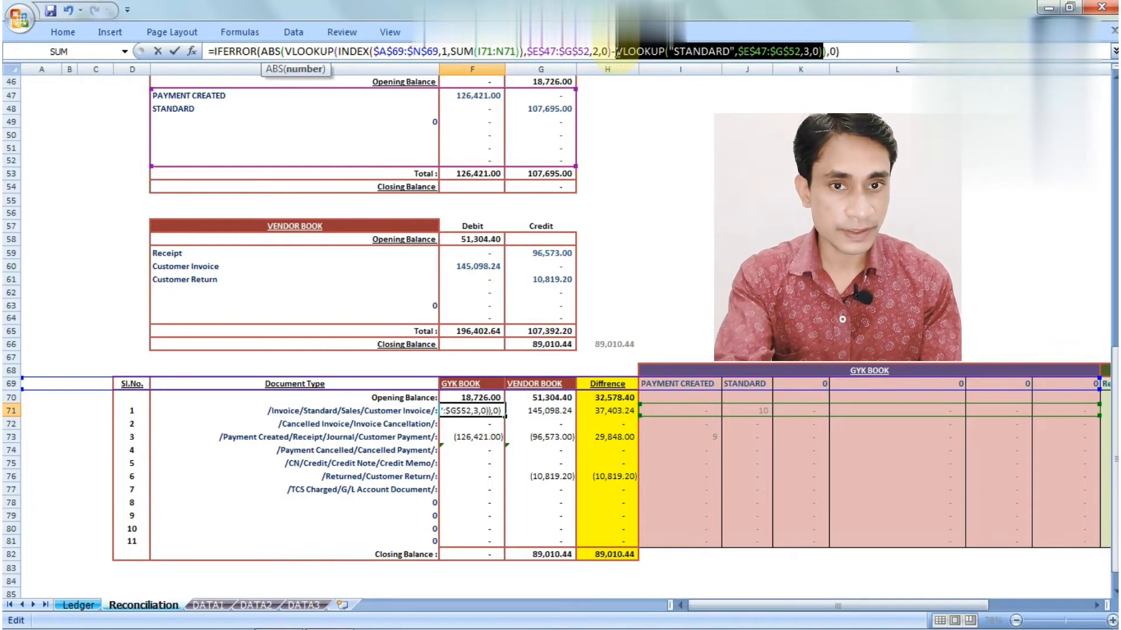
{"action": "key", "text": "F9"}
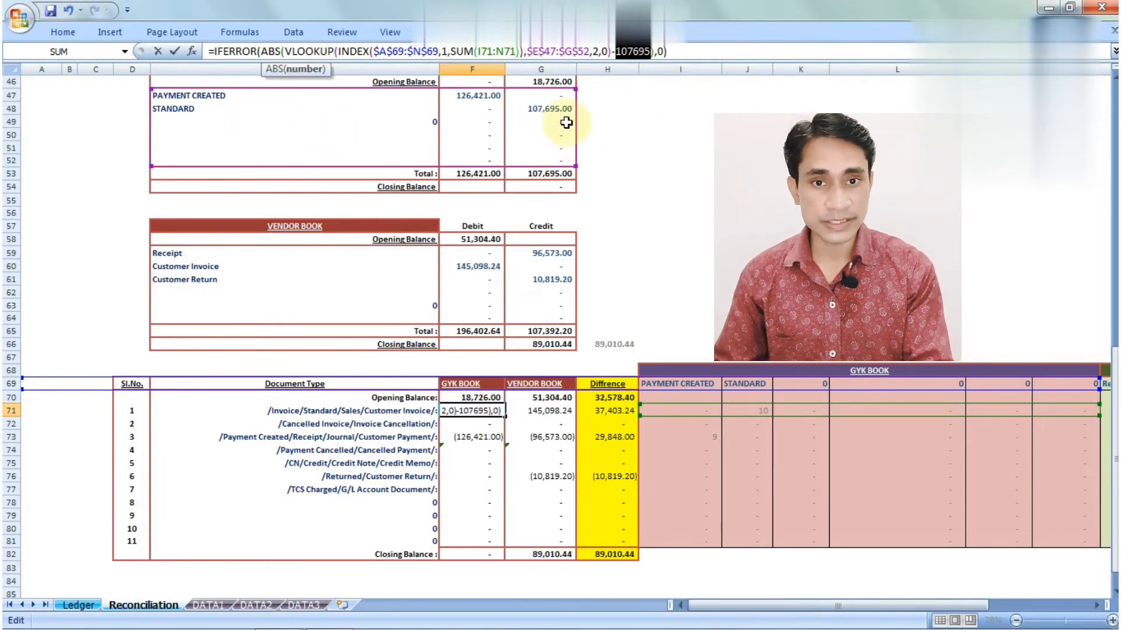
{"action": "key", "text": "ctrl+z"}
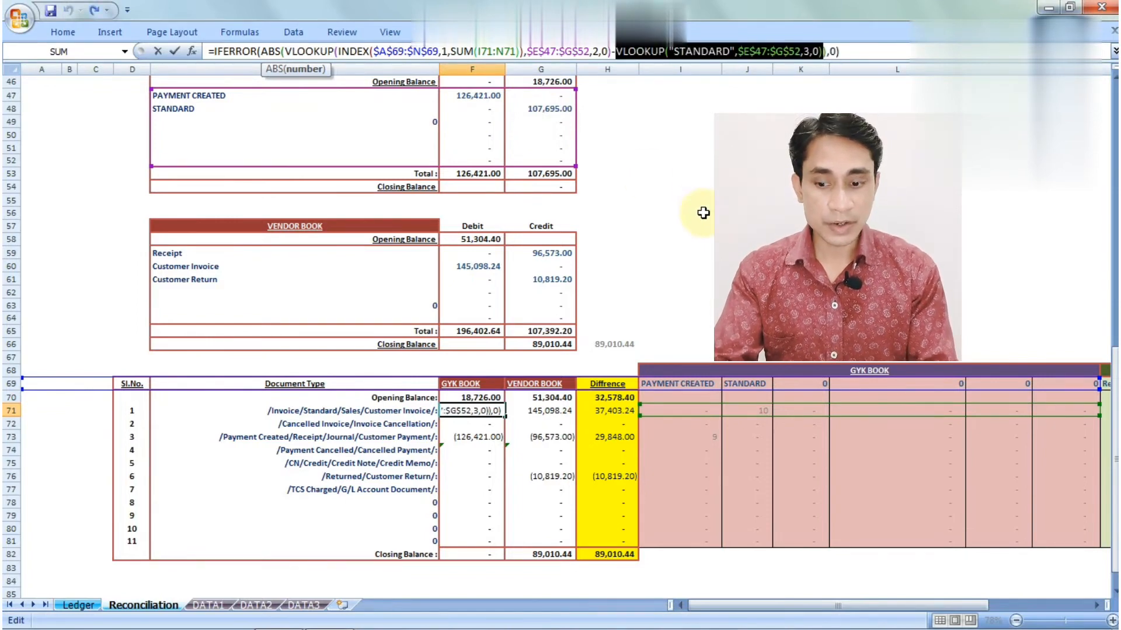
{"action": "key", "text": "F9"}
{"action": "key", "text": "ctrl+z"}
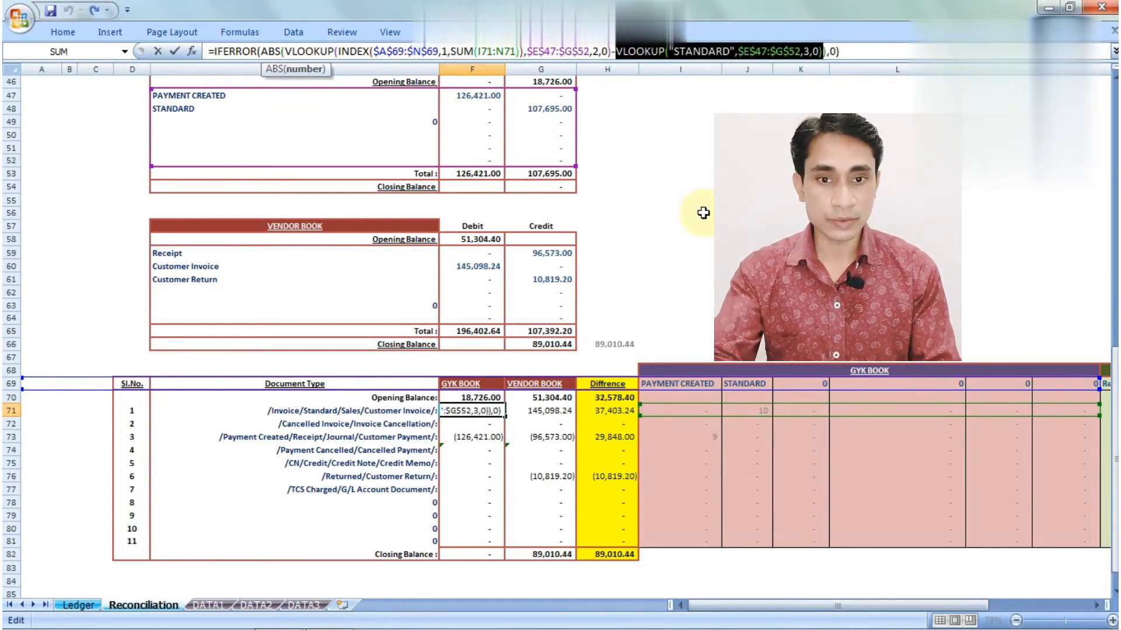
{"action": "key", "text": "Escape"}
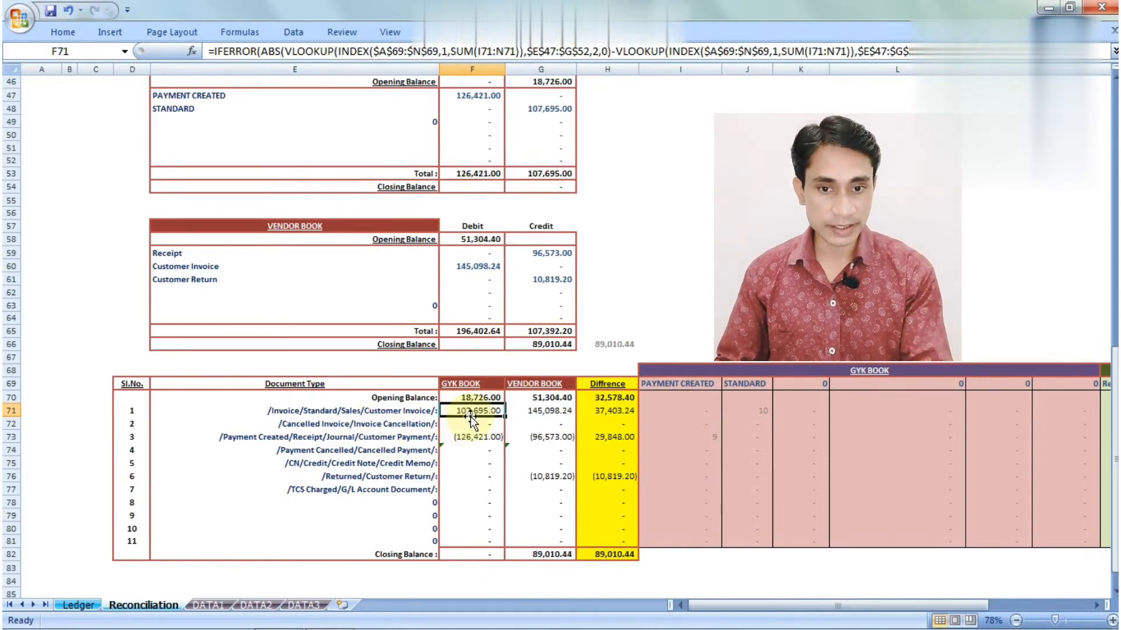
{"action": "left_click", "coordinate": [717, 422]}
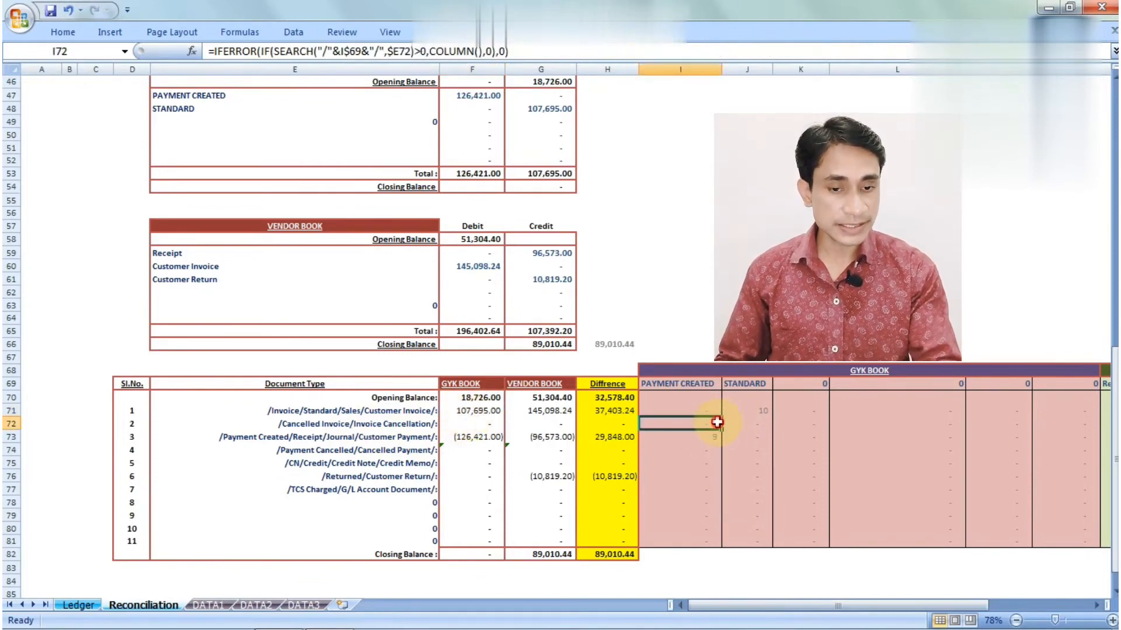
{"action": "key", "text": "Down"}
{"action": "key", "text": "Left"}
{"action": "key", "text": "Left"}
{"action": "key", "text": "Left"}
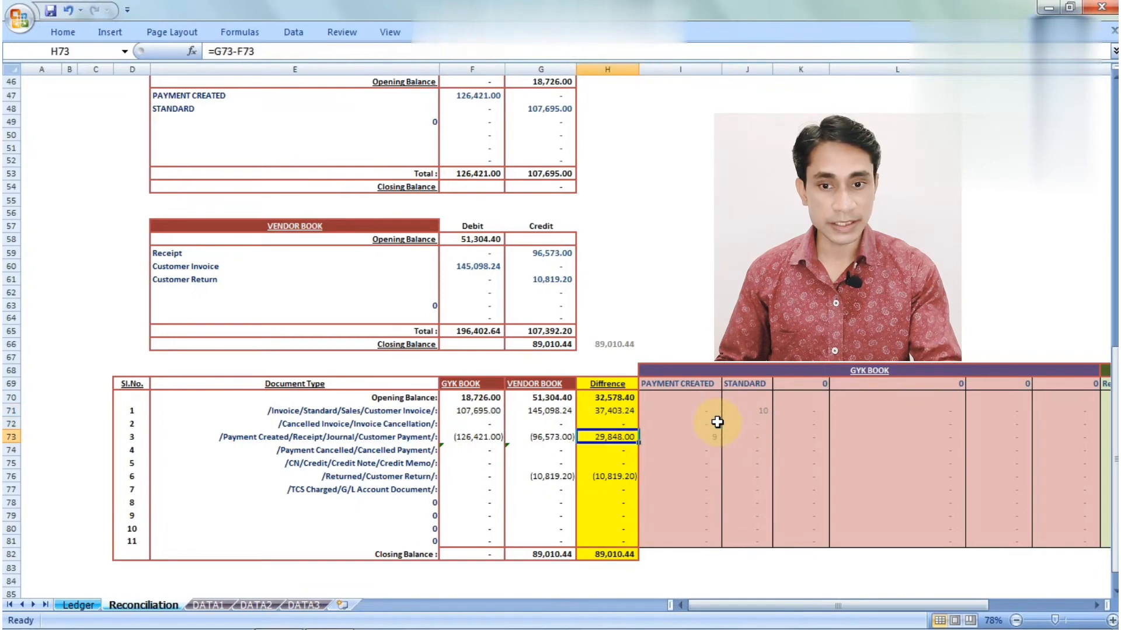
{"action": "key", "text": "Right"}
{"action": "key", "text": "Right"}
{"action": "key", "text": "Right"}
{"action": "key", "text": "Right"}
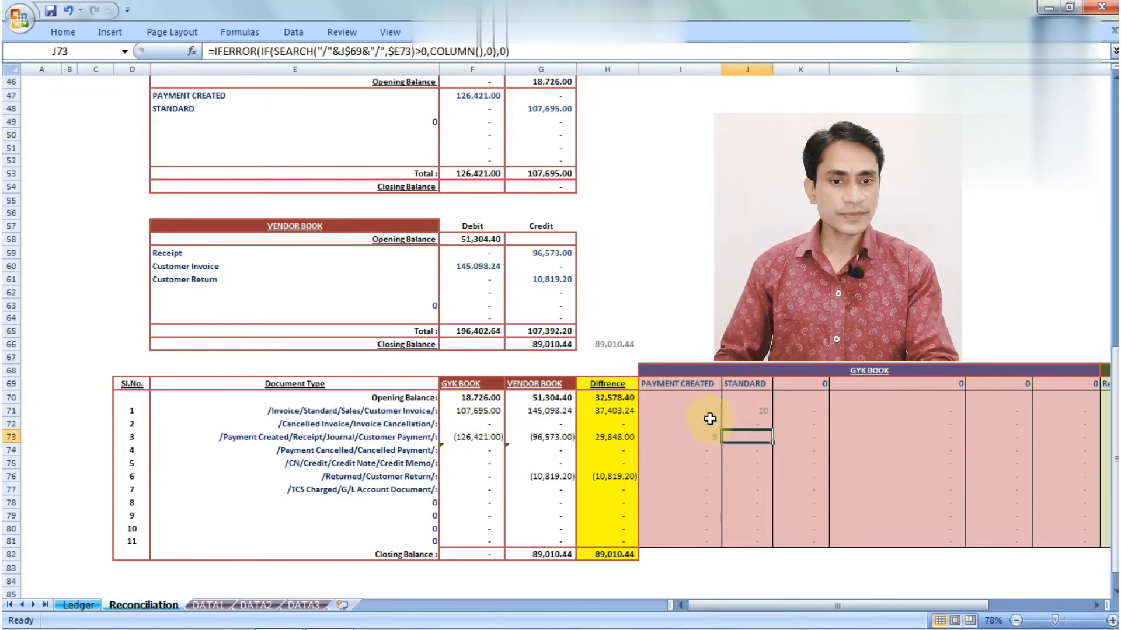
{"action": "left_click", "coordinate": [710, 421]}
{"action": "left_click", "coordinate": [700, 386]}
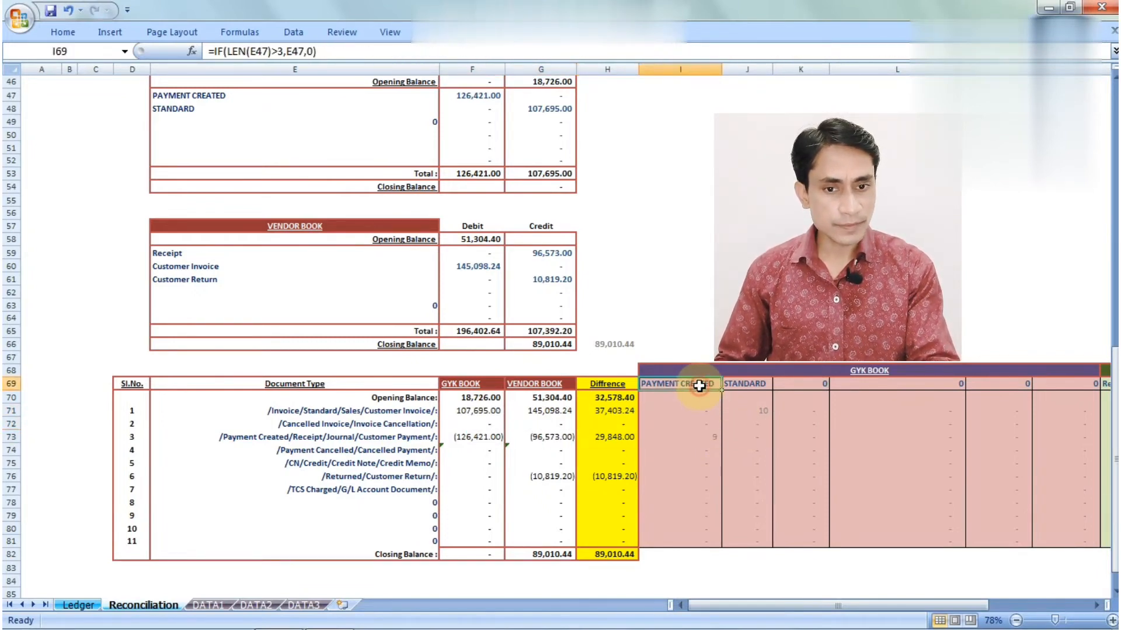
{"action": "left_click", "coordinate": [700, 425]}
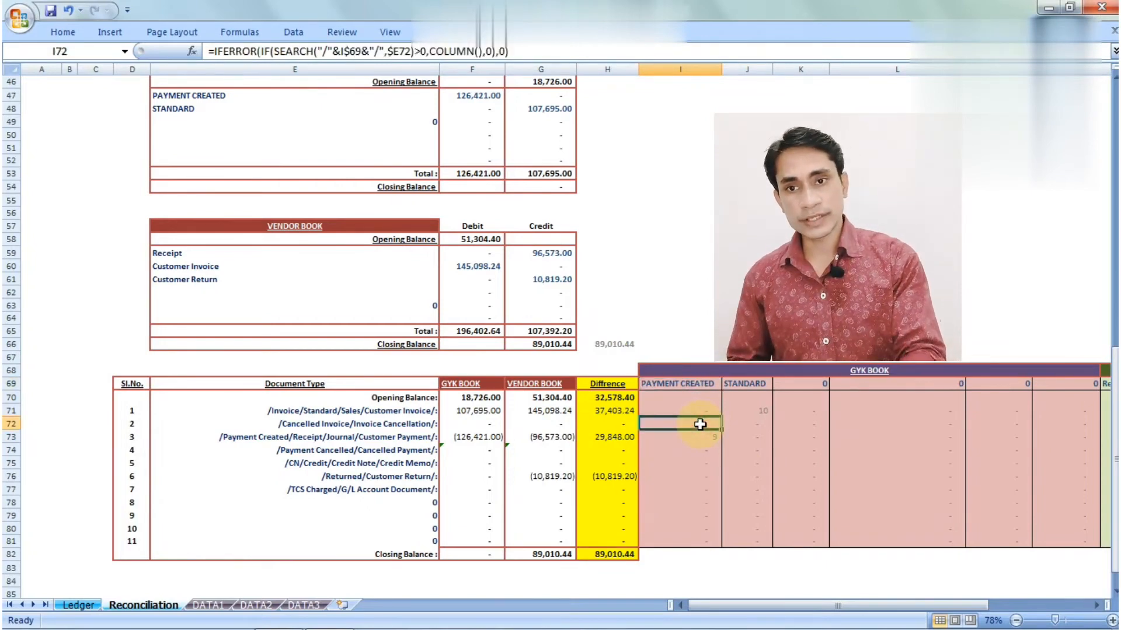
{"action": "left_click", "coordinate": [378, 435]}
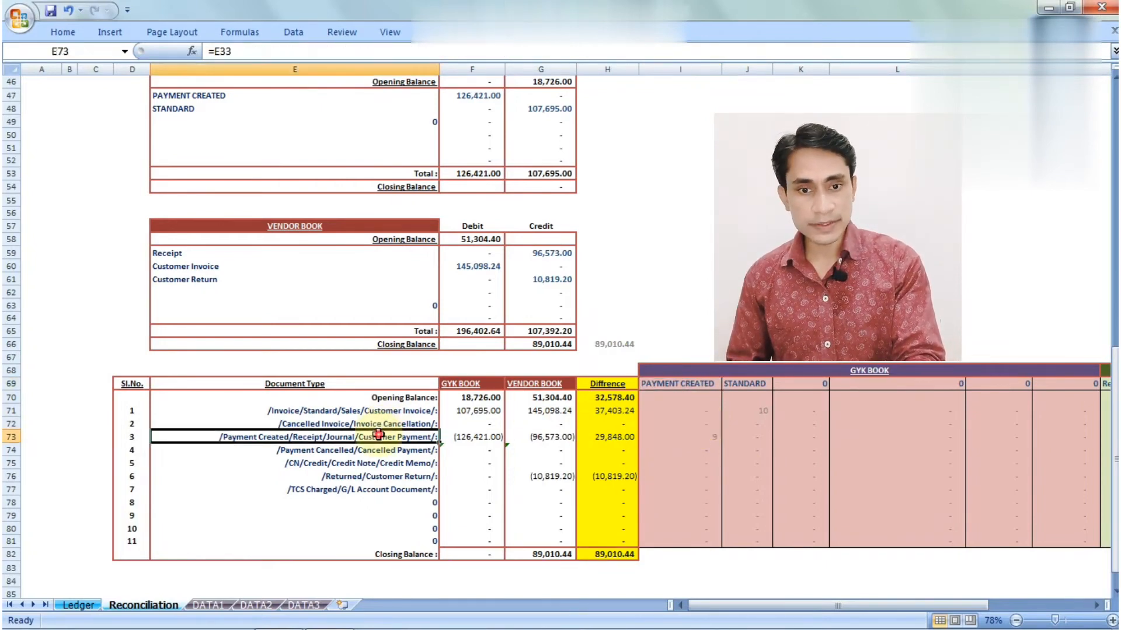
{"action": "left_click", "coordinate": [706, 436]}
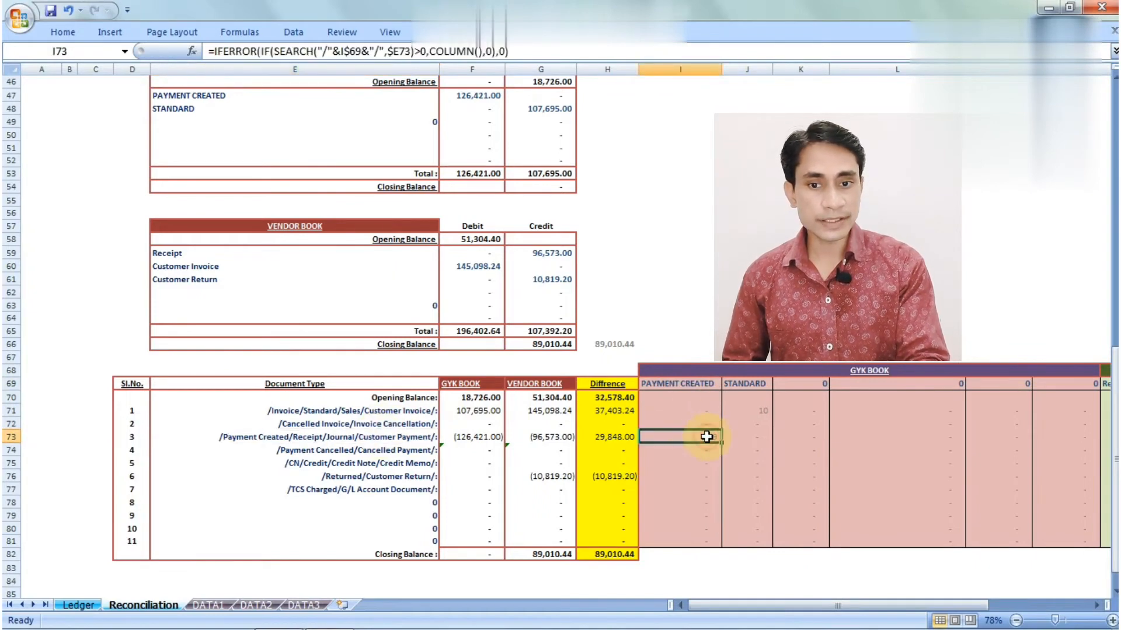
{"action": "left_click", "coordinate": [481, 411]}
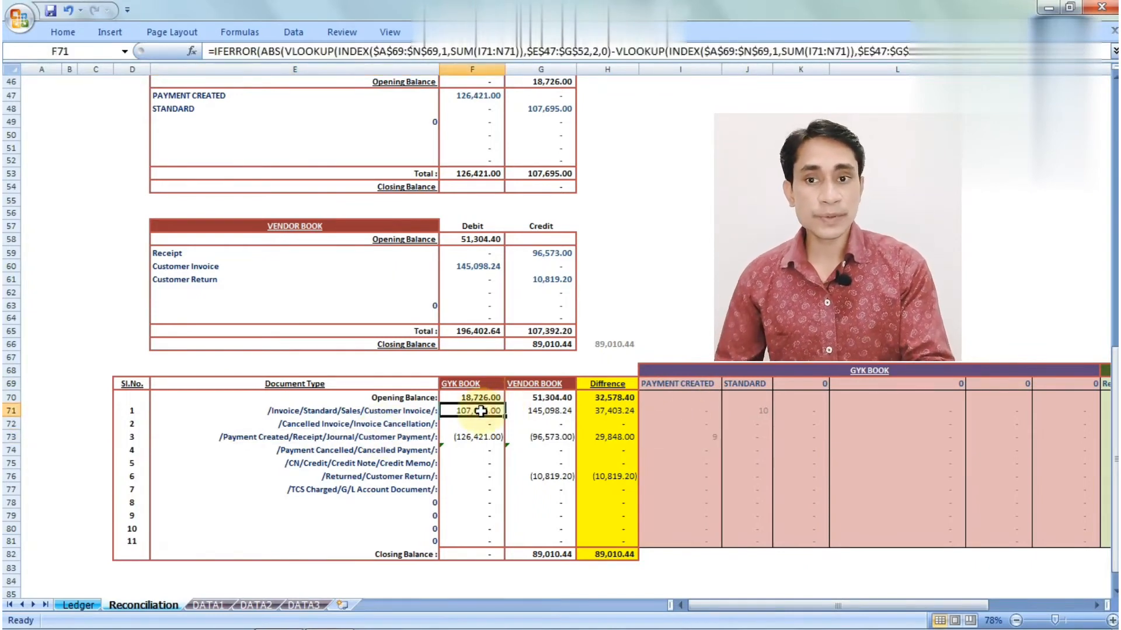
{"action": "scroll", "coordinate": [476, 426], "scroll_direction": "up", "scroll_amount": 1}
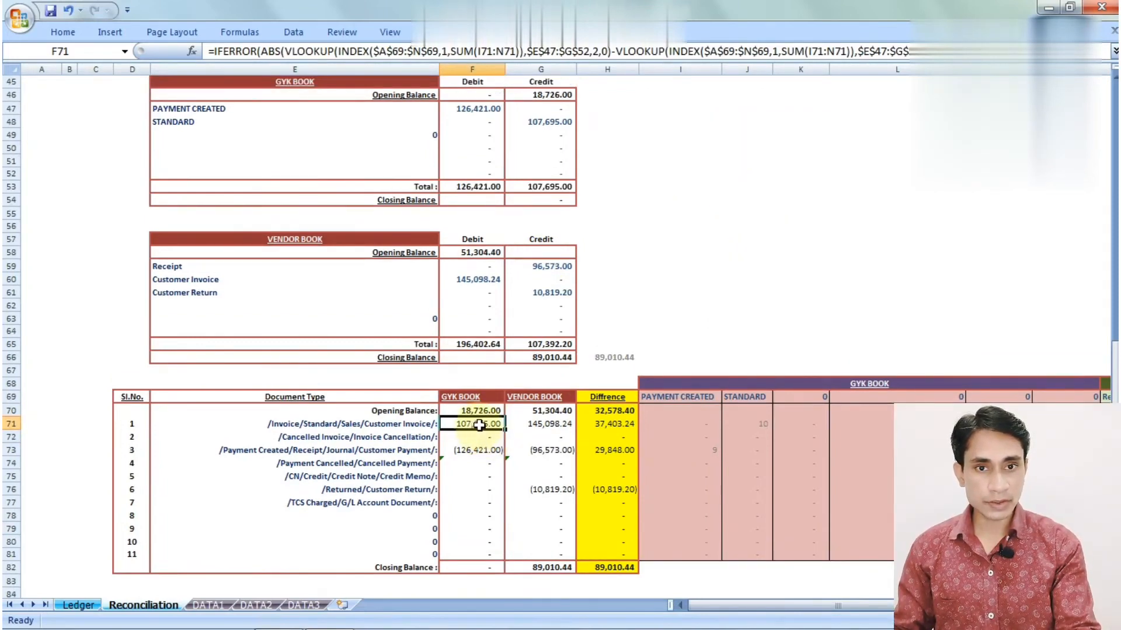
{"action": "left_click", "coordinate": [474, 452]}
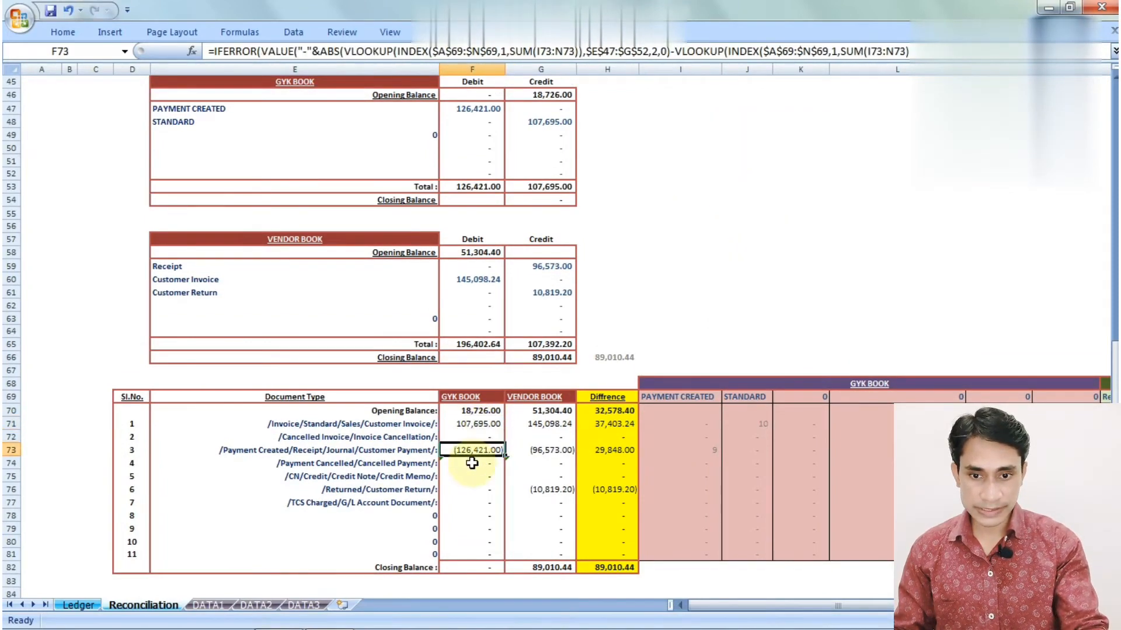
{"action": "key", "text": "Down"}
{"action": "key", "text": "Down"}
{"action": "key", "text": "Down"}
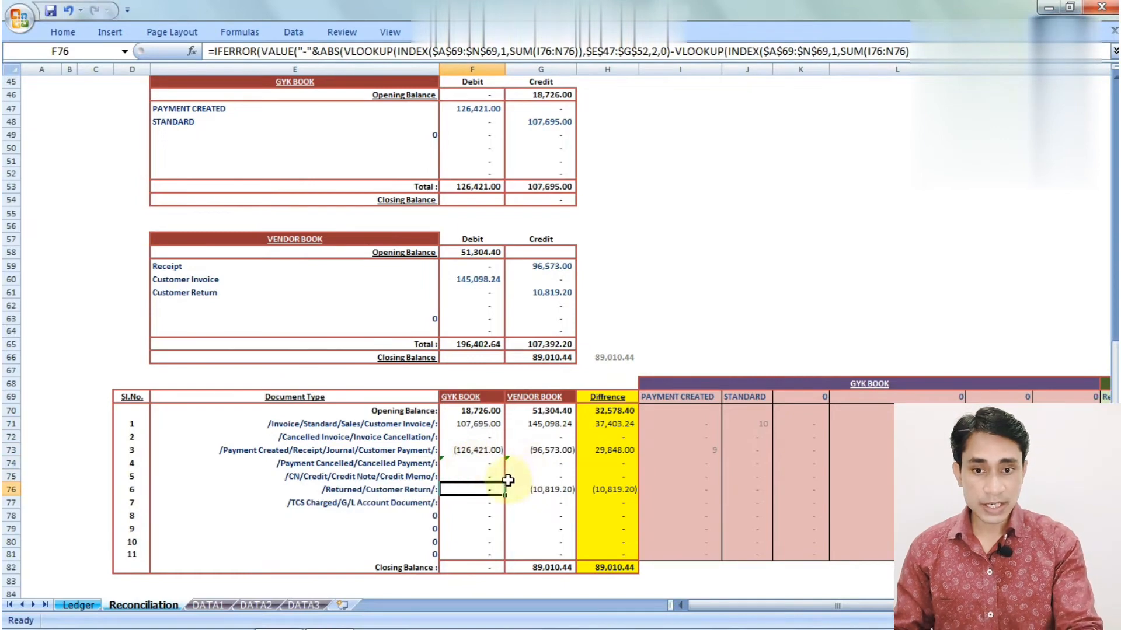
{"action": "left_click", "coordinate": [486, 451]}
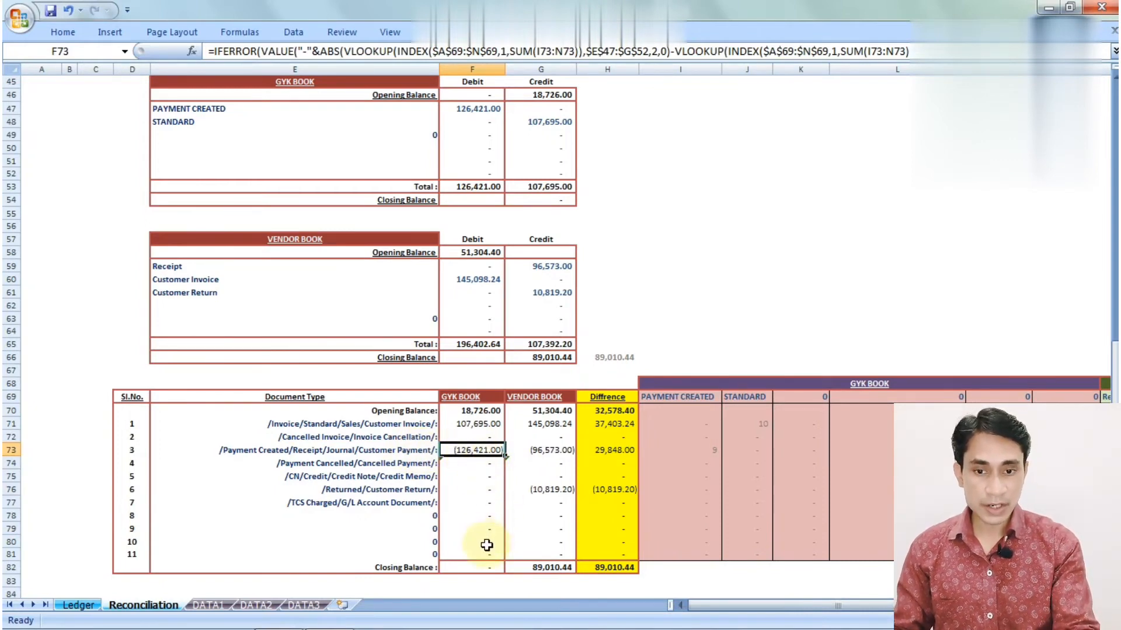
{"action": "left_click", "coordinate": [483, 409]}
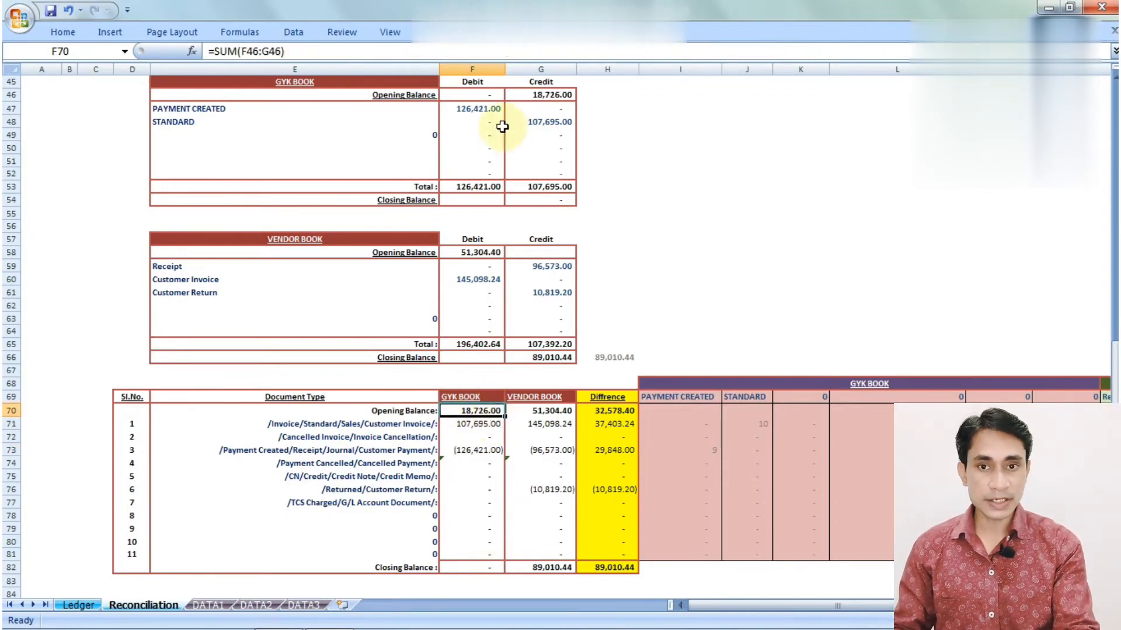
{"action": "left_click", "coordinate": [491, 96]}
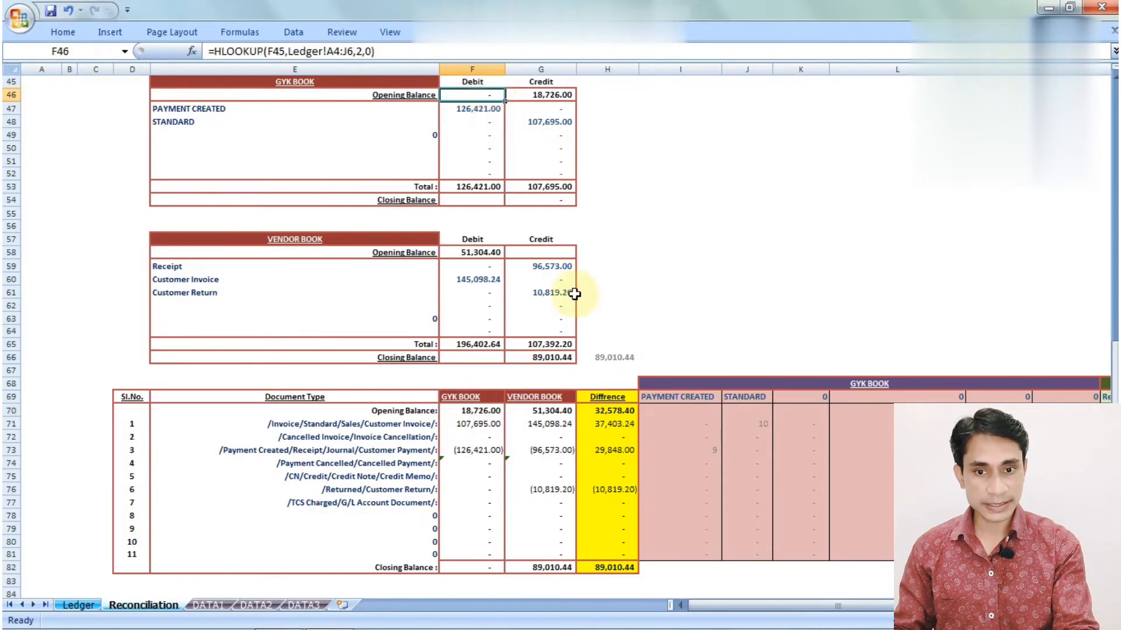
{"action": "left_click", "coordinate": [552, 410]}
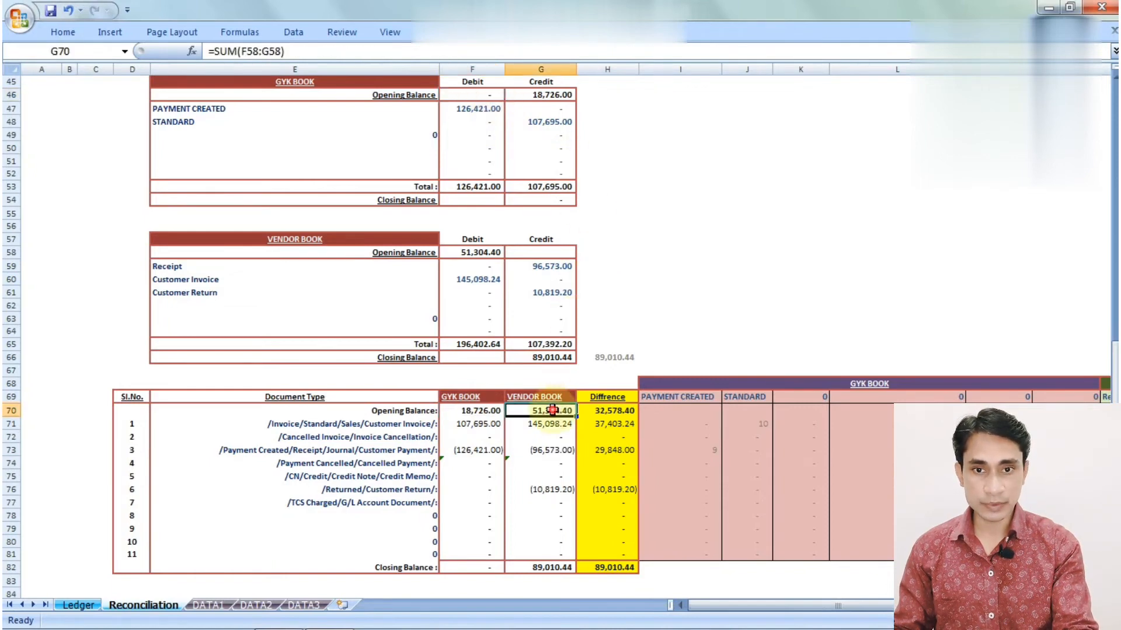
{"action": "left_click", "coordinate": [493, 252]}
{"action": "left_click", "coordinate": [618, 280]}
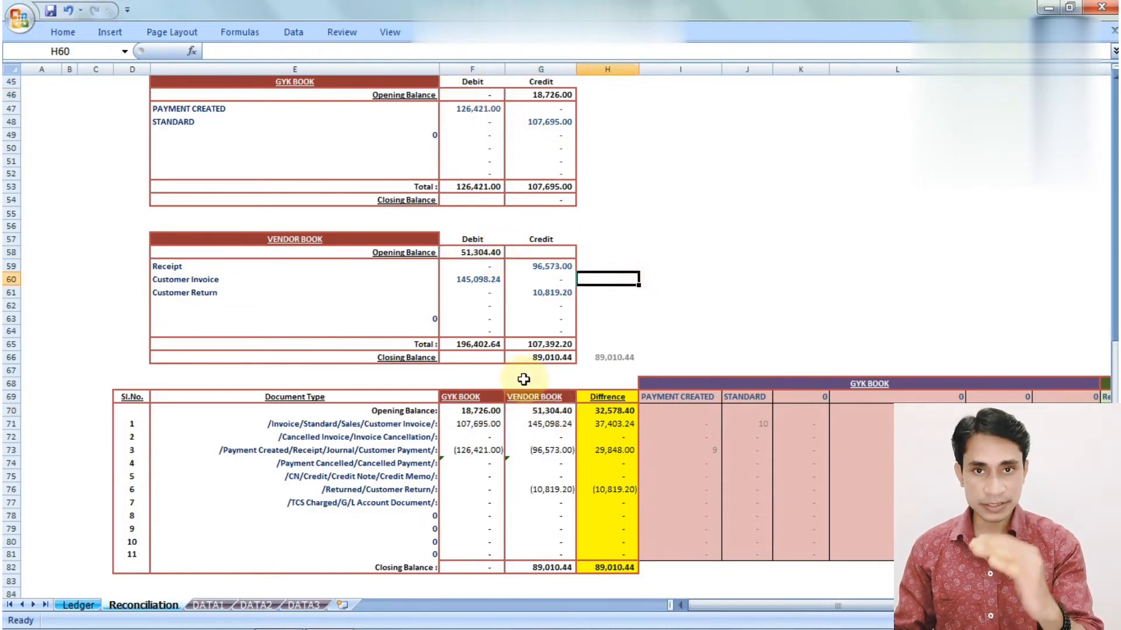
{"action": "left_click", "coordinate": [484, 555]}
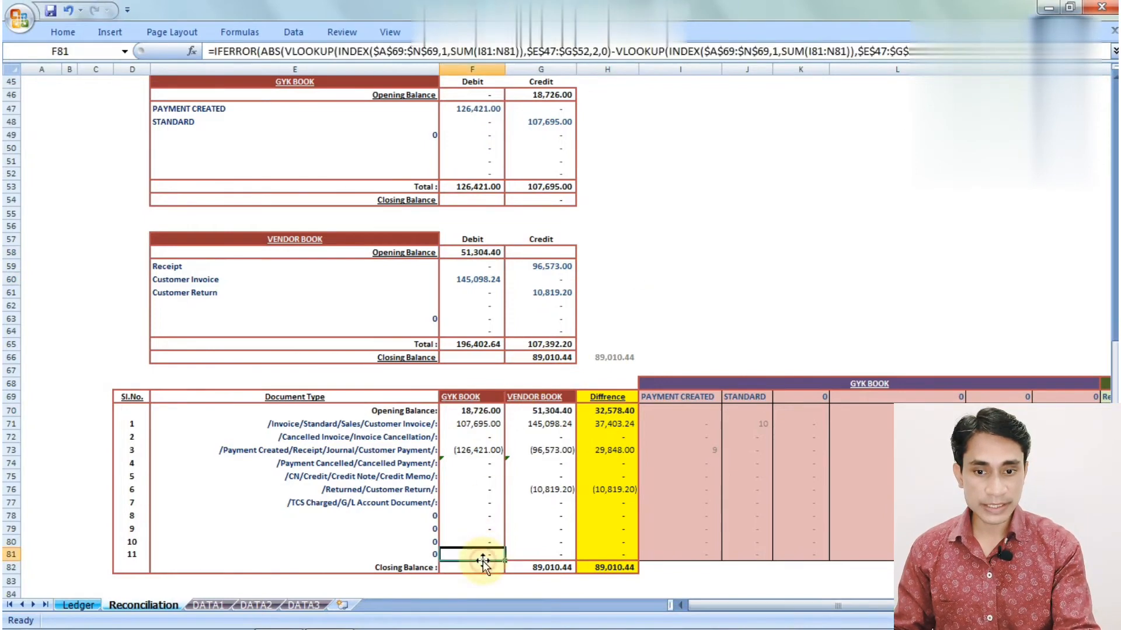
{"action": "left_click_drag", "start_coordinate": [489, 416], "coordinate": [476, 550]}
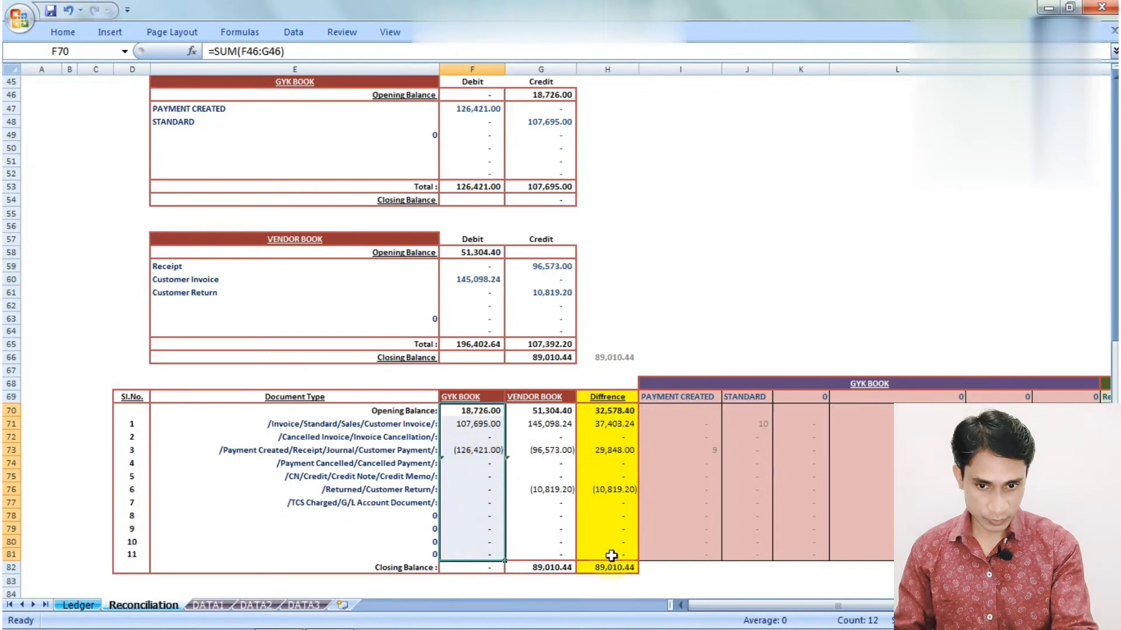
{"action": "left_click", "coordinate": [490, 571]}
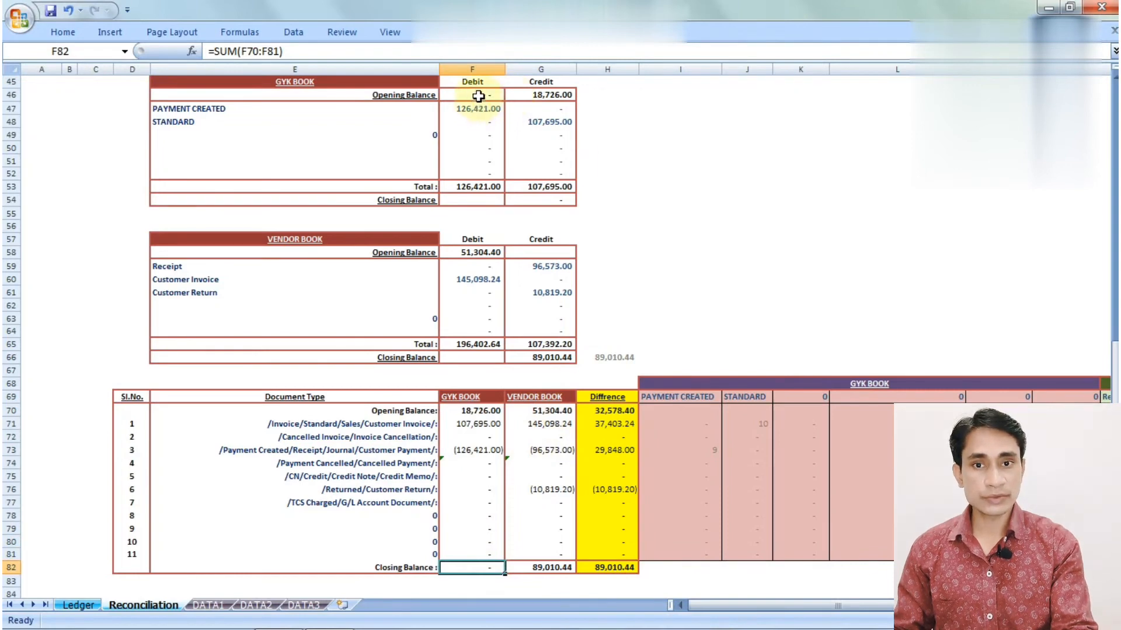
{"action": "left_click", "coordinate": [544, 188]}
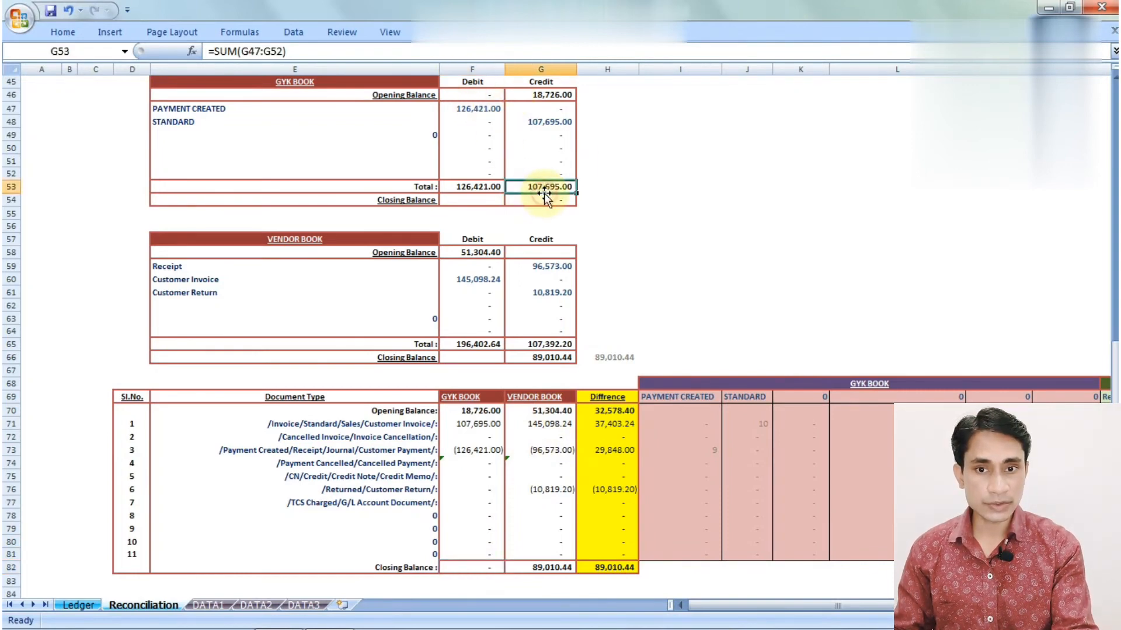
{"action": "left_click", "coordinate": [568, 200]}
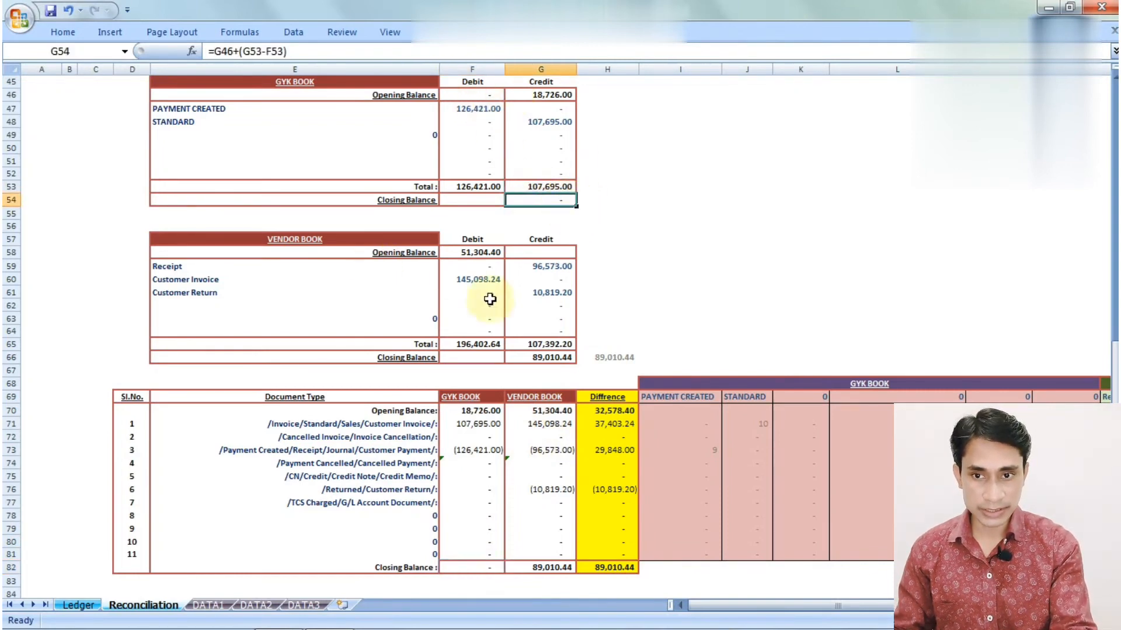
{"action": "left_click", "coordinate": [542, 357]}
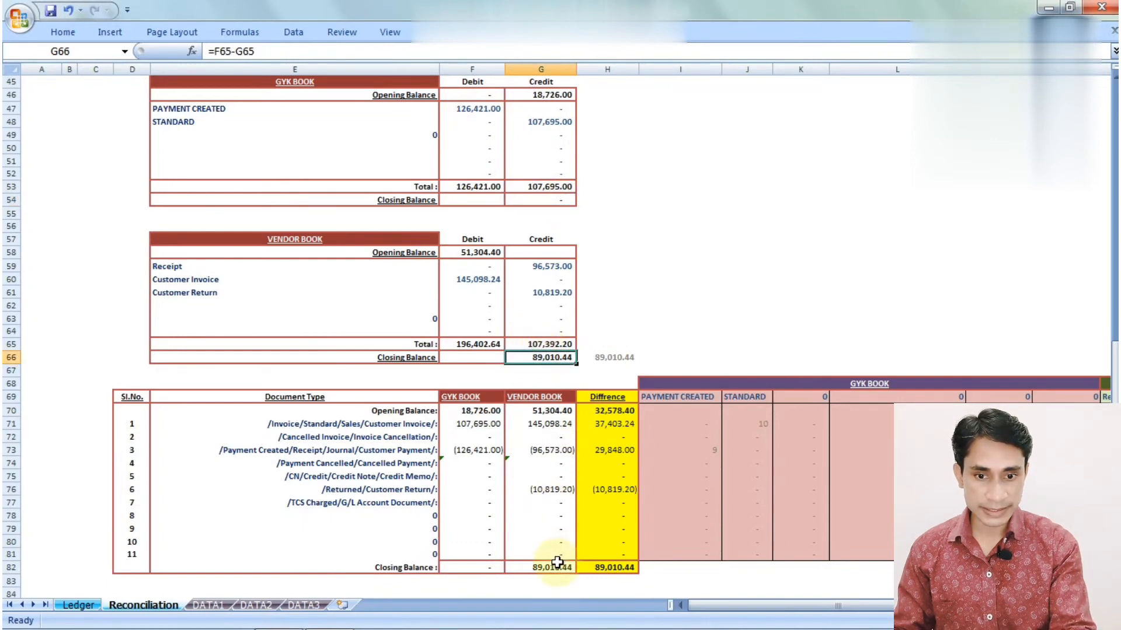
{"action": "left_click", "coordinate": [555, 568]}
{"action": "left_click", "coordinate": [477, 568]}
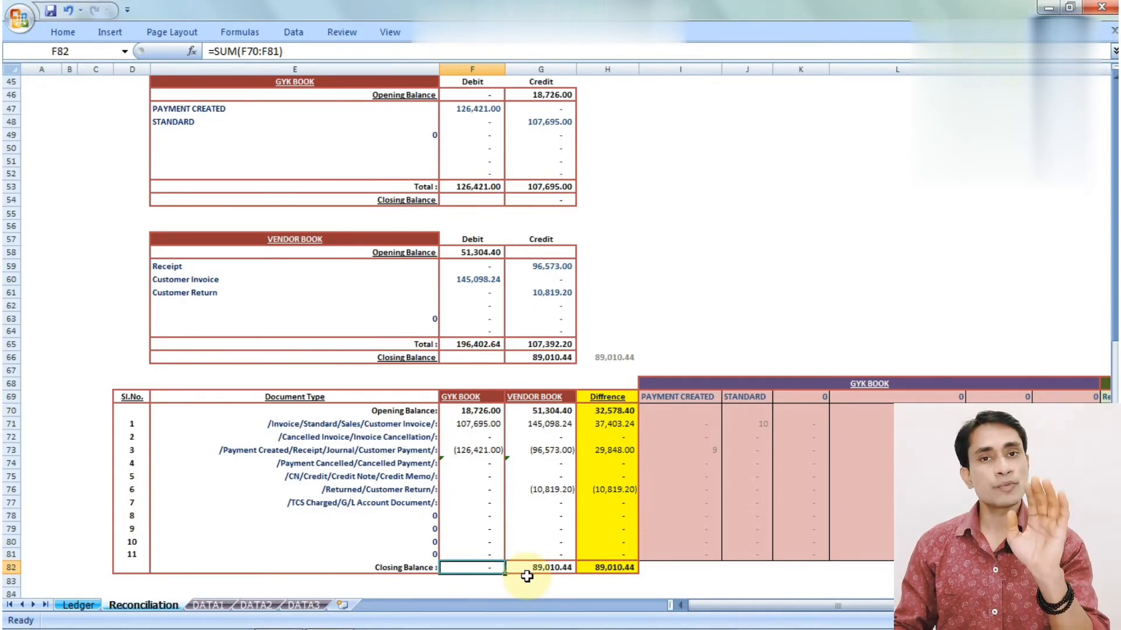
{"action": "left_click", "coordinate": [388, 478]}
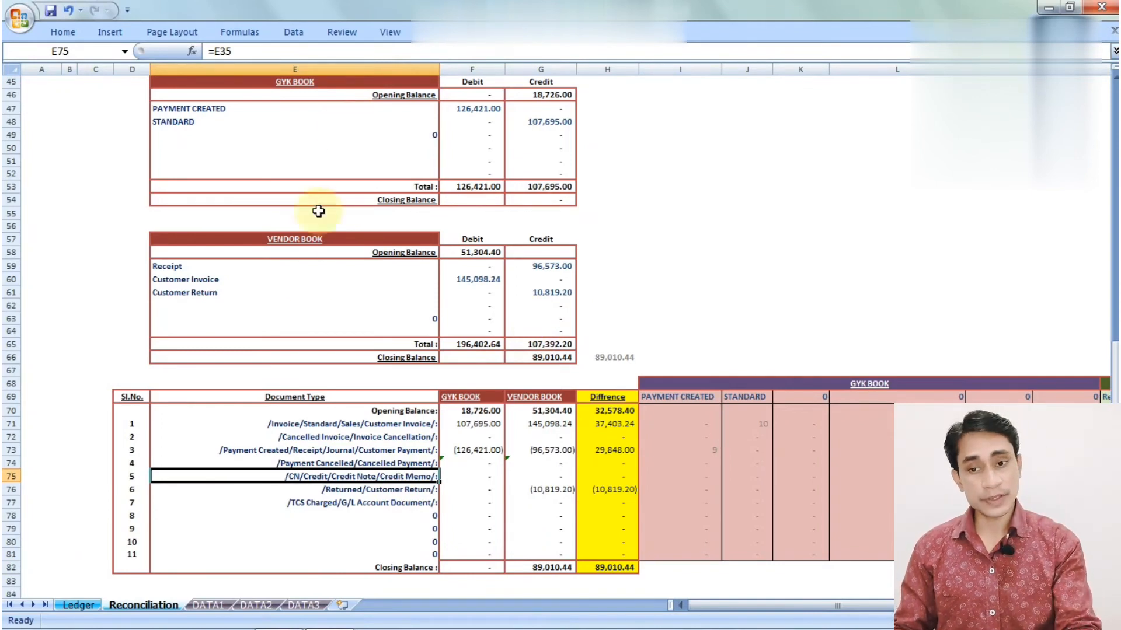
{"action": "left_click_drag", "start_coordinate": [292, 424], "coordinate": [292, 513]}
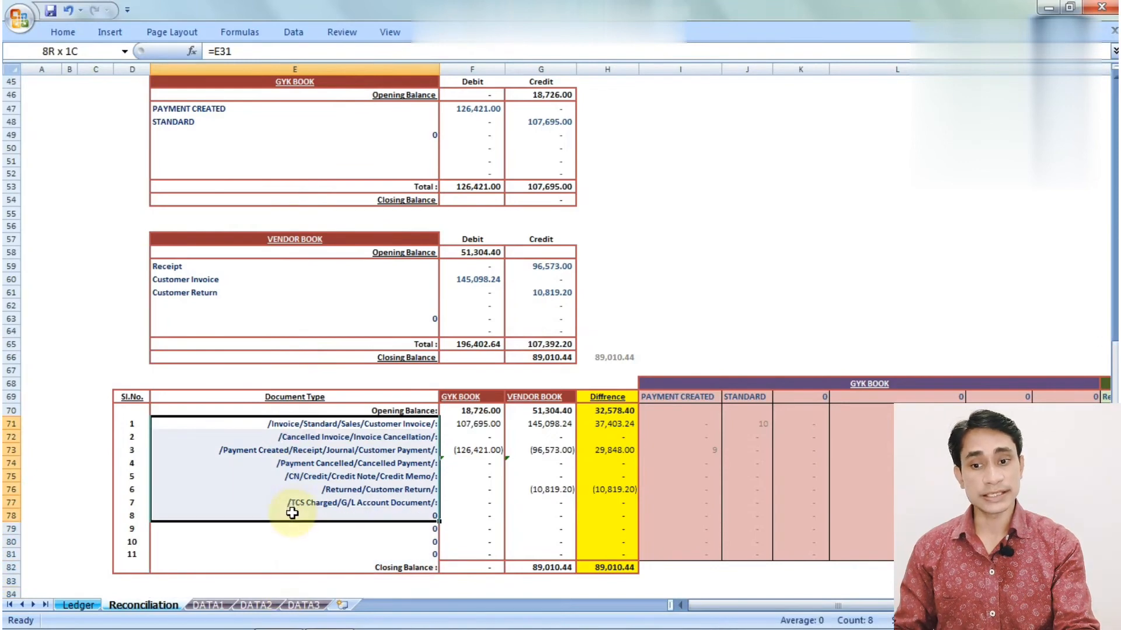
Check the vendor-book and H82 difference closing sums, then return to the FY 21-22 statement
{"action": "left_click", "coordinate": [558, 567]}
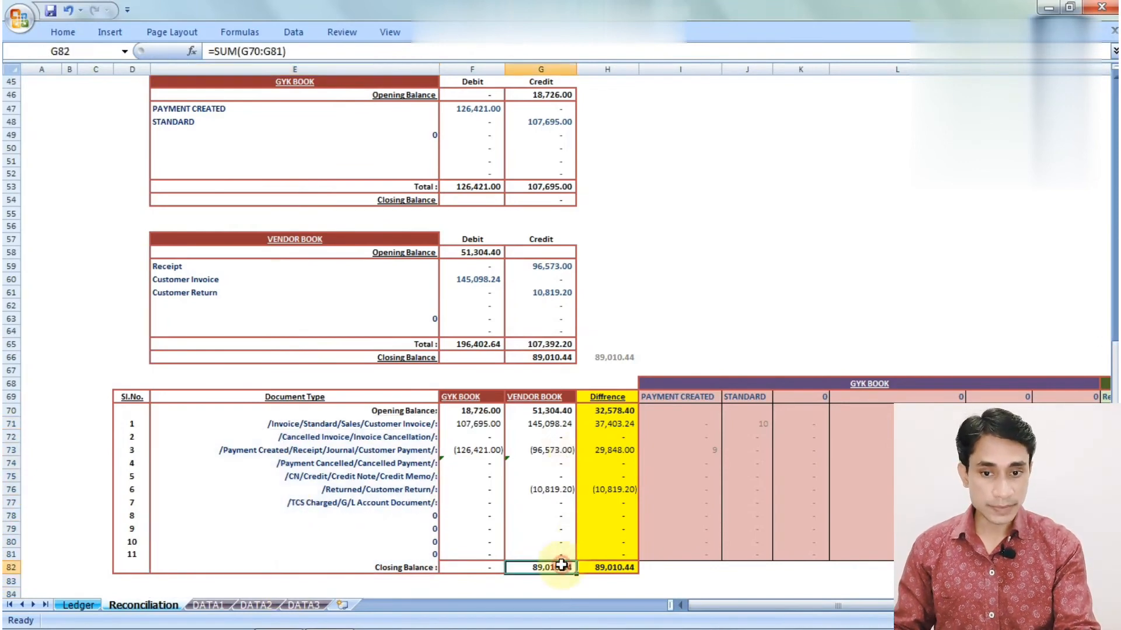
{"action": "left_click", "coordinate": [631, 570]}
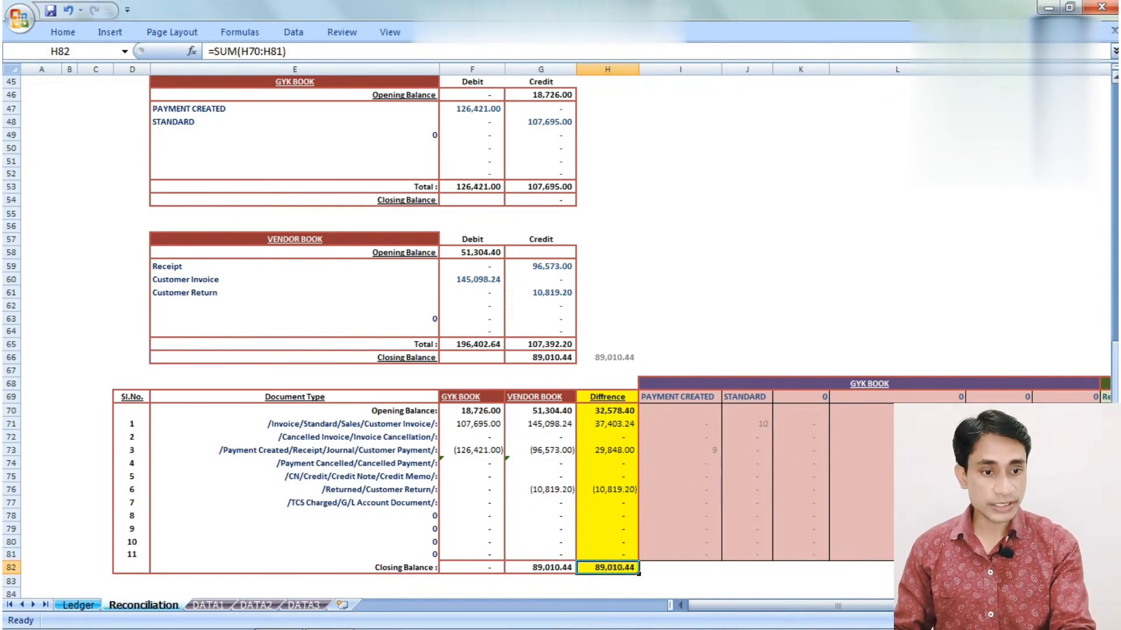
{"action": "scroll", "coordinate": [505, 228], "scroll_direction": "up", "scroll_amount": 15}
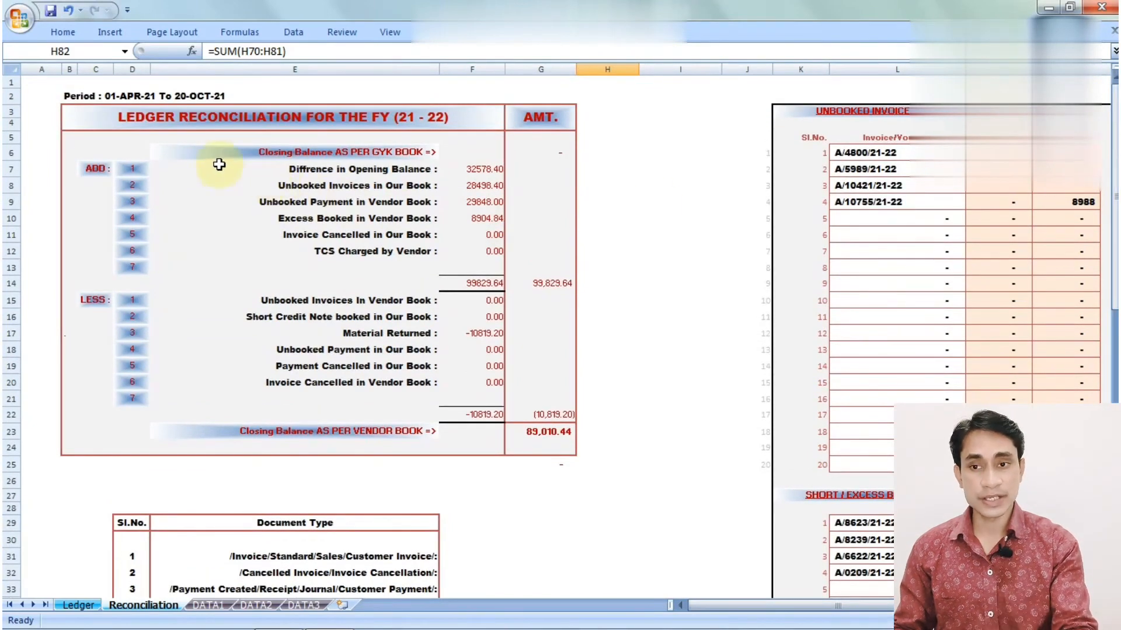
Confirm the statement's Difference in Opening Balance (32,578.40) comes from =H70 in the difference table
{"action": "left_click_drag", "start_coordinate": [113, 119], "coordinate": [557, 455]}
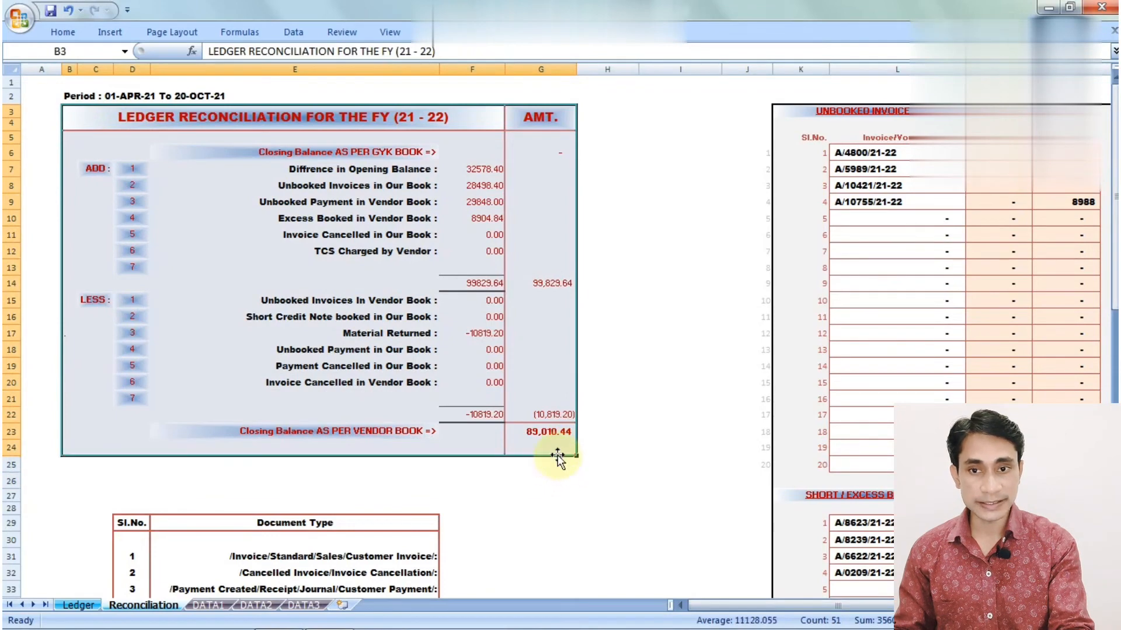
{"action": "left_click", "coordinate": [392, 185]}
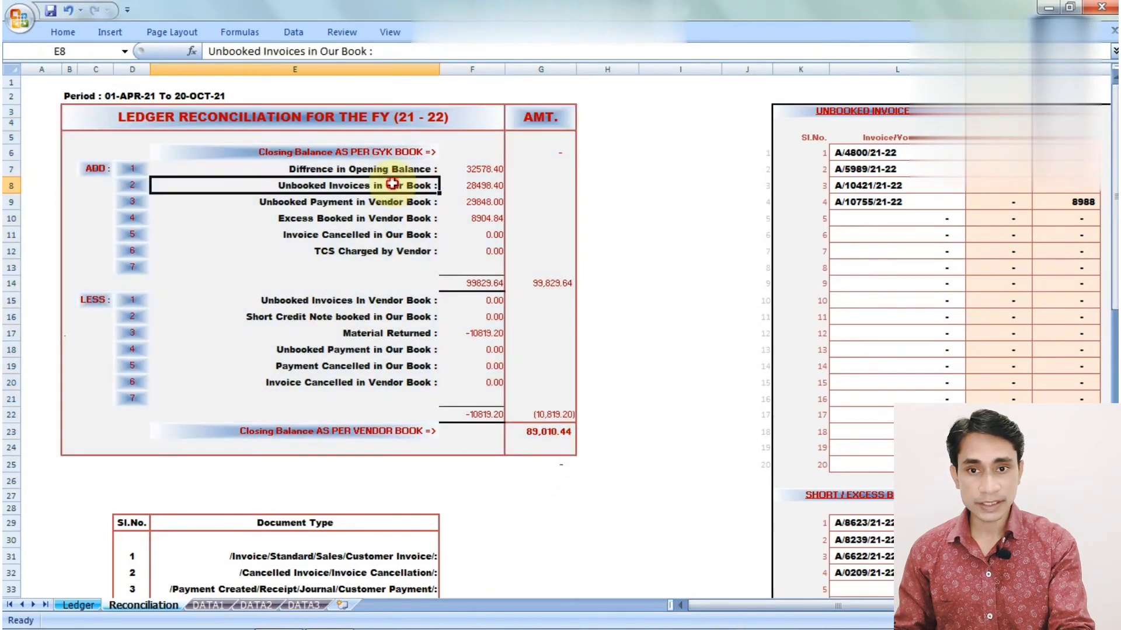
{"action": "left_click", "coordinate": [479, 168]}
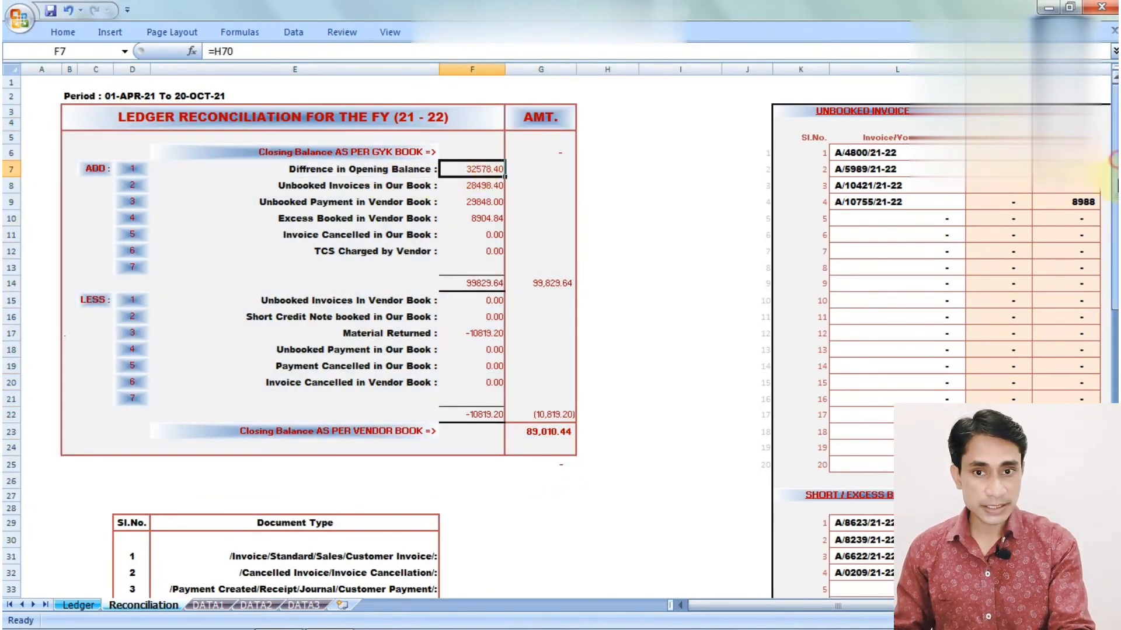
{"action": "left_click_drag", "start_coordinate": [1114, 94], "coordinate": [1114, 269]}
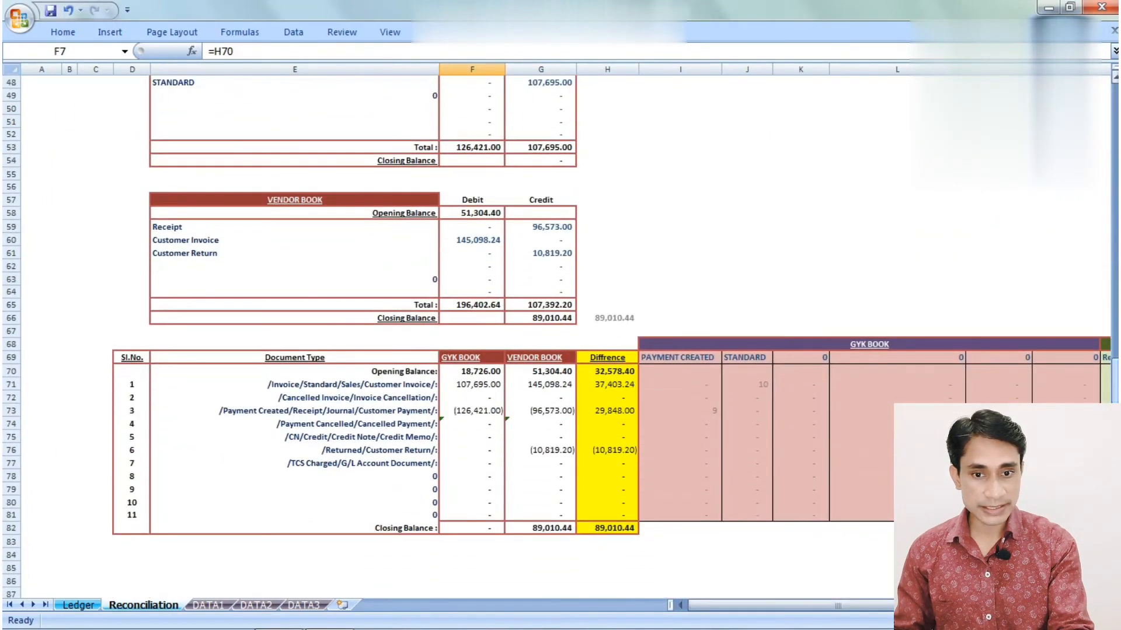
Review the difference formulas in H70, H82, H71, H73 and H76, then return to the statement
{"action": "left_click", "coordinate": [623, 368]}
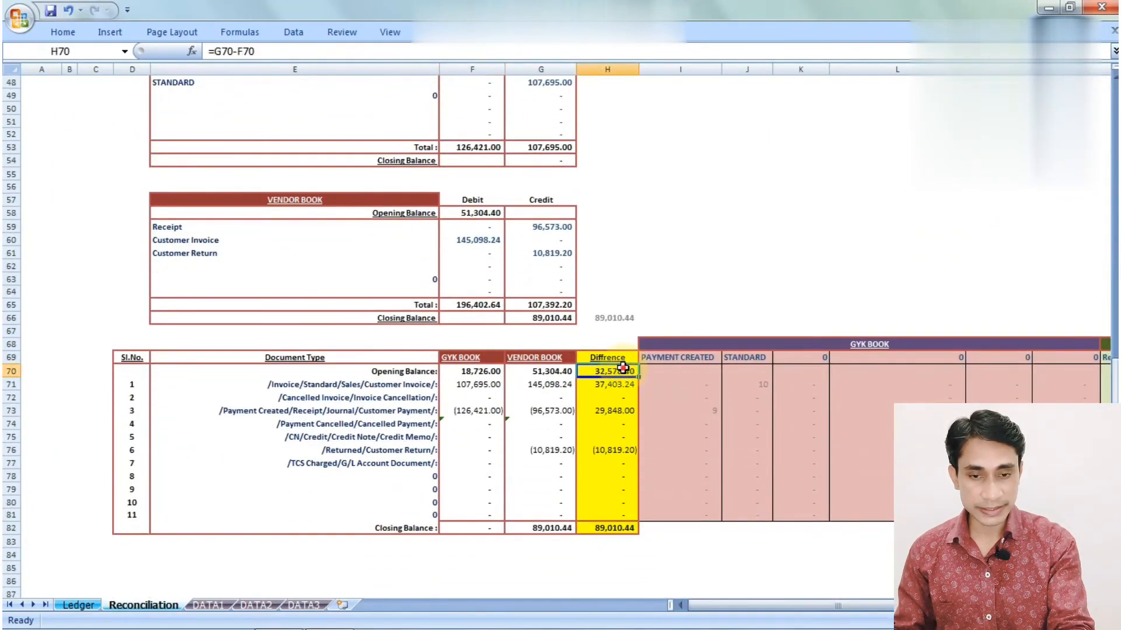
{"action": "left_click", "coordinate": [633, 527]}
{"action": "left_click", "coordinate": [608, 370]}
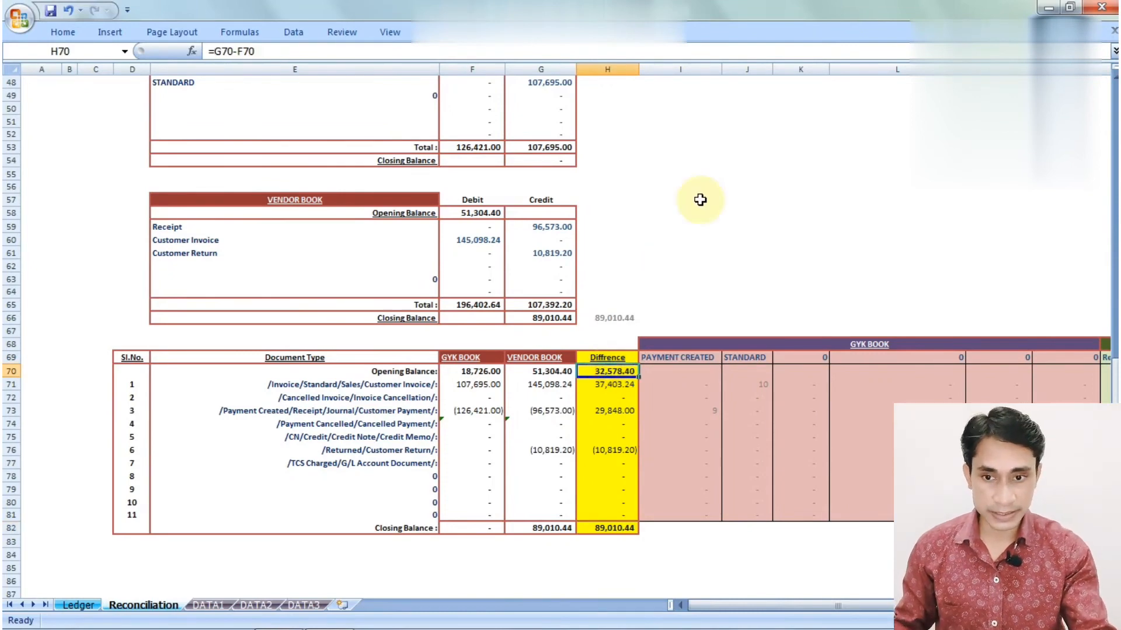
{"action": "key", "text": "Down"}
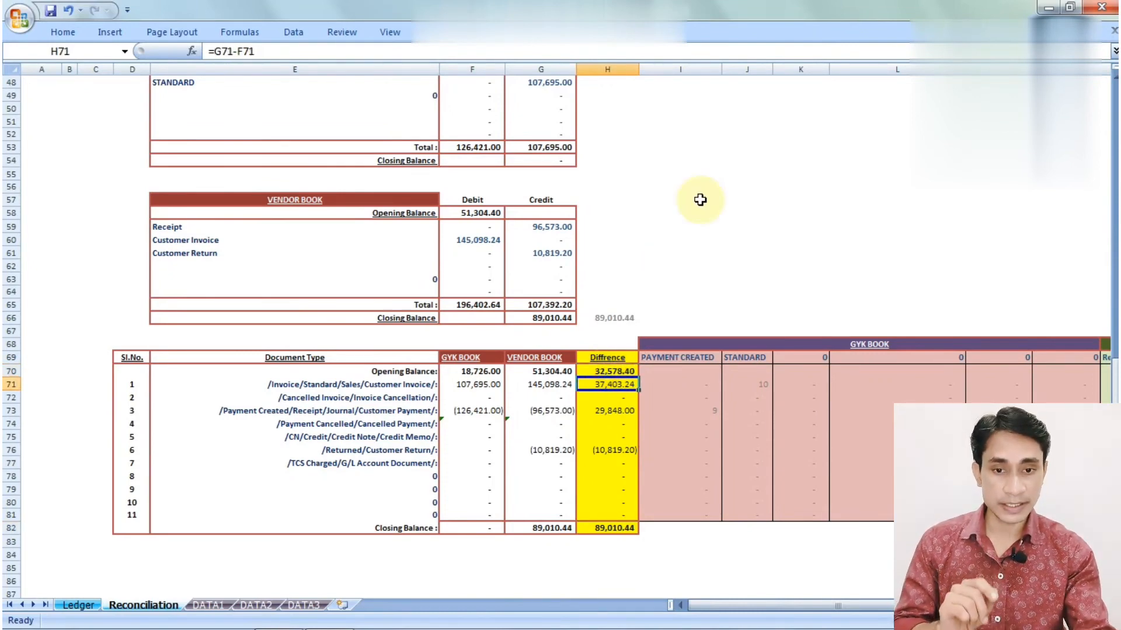
{"action": "key", "text": "Down"}
{"action": "key", "text": "Down"}
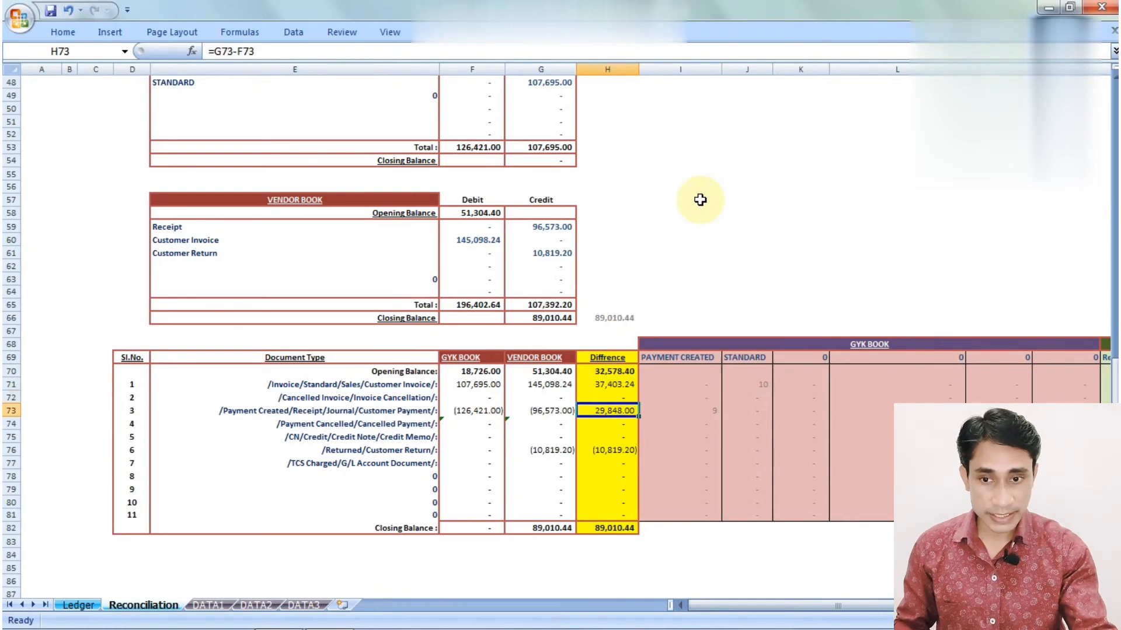
{"action": "key", "text": "Down"}
{"action": "key", "text": "Down"}
{"action": "key", "text": "Down"}
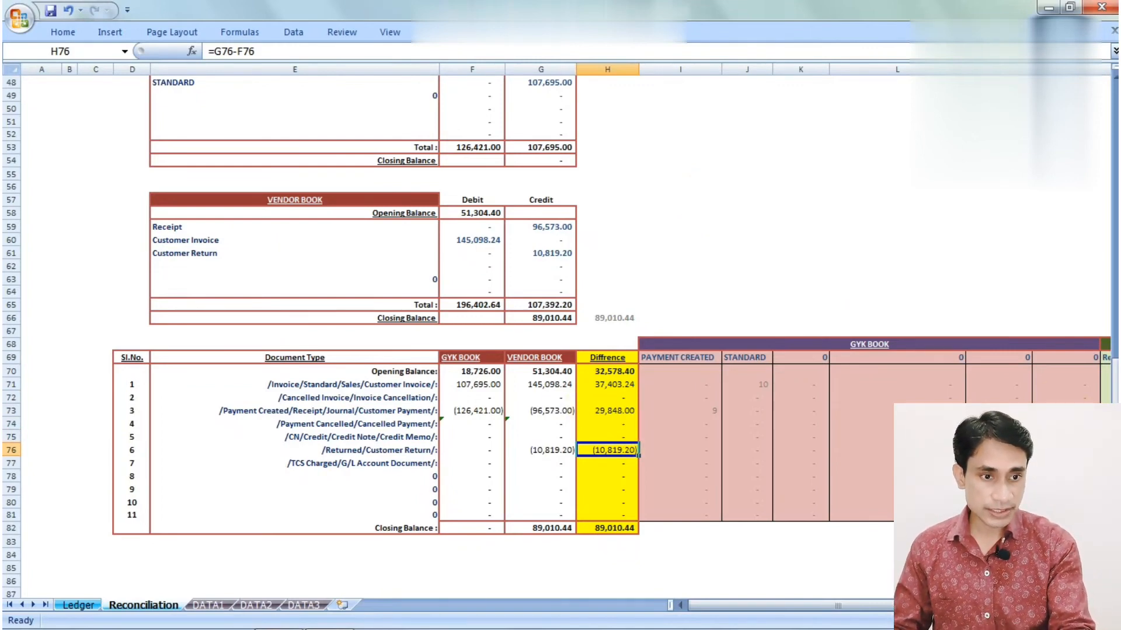
{"action": "scroll", "coordinate": [528, 233], "scroll_direction": "up", "scroll_amount": 15}
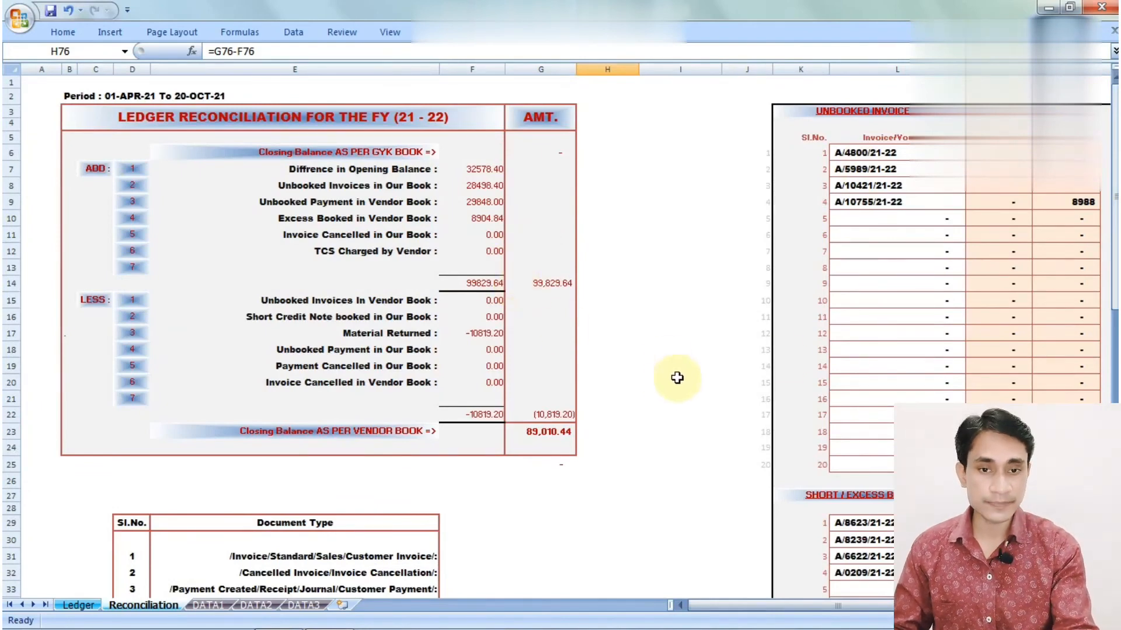
{"action": "left_click_drag", "start_coordinate": [921, 606], "coordinate": [941, 606]}
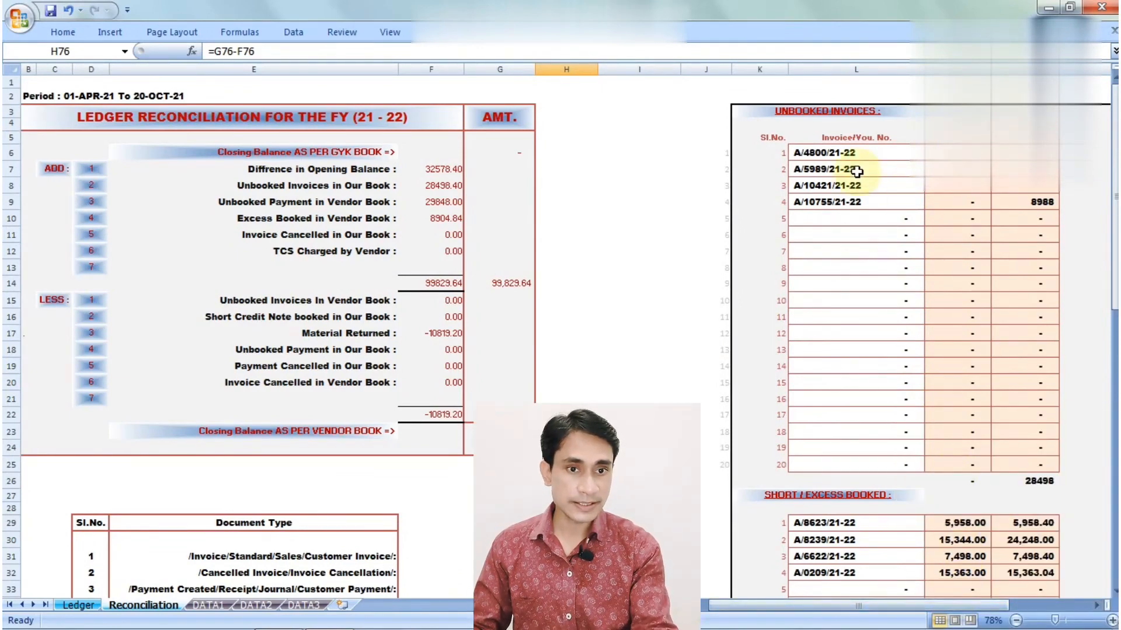
{"action": "left_click", "coordinate": [815, 111]}
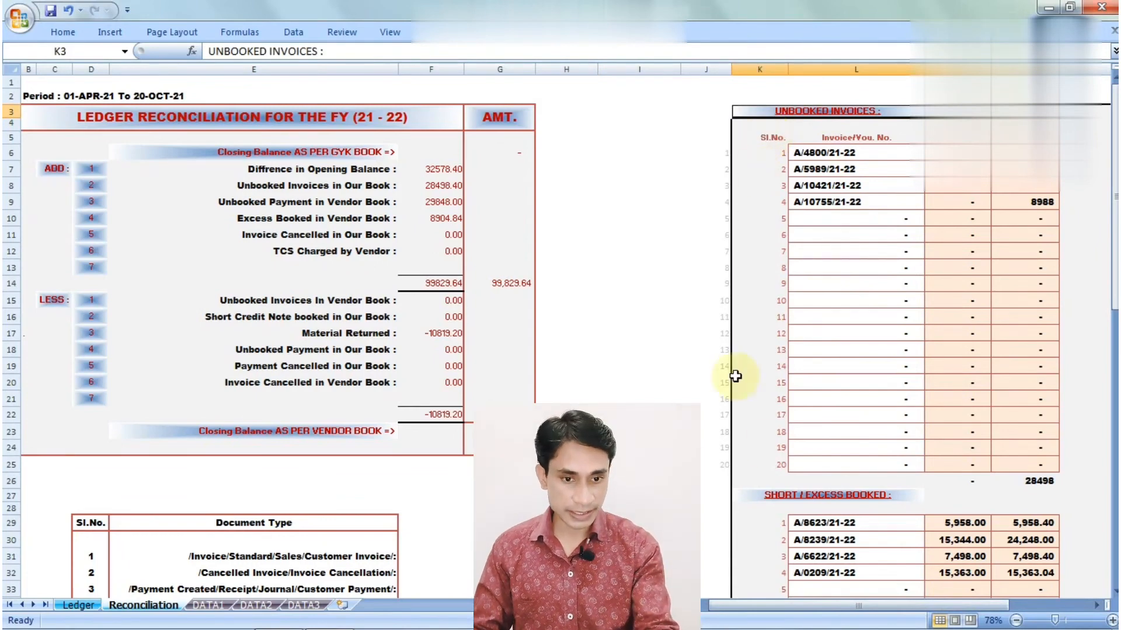
{"action": "left_click", "coordinate": [814, 498]}
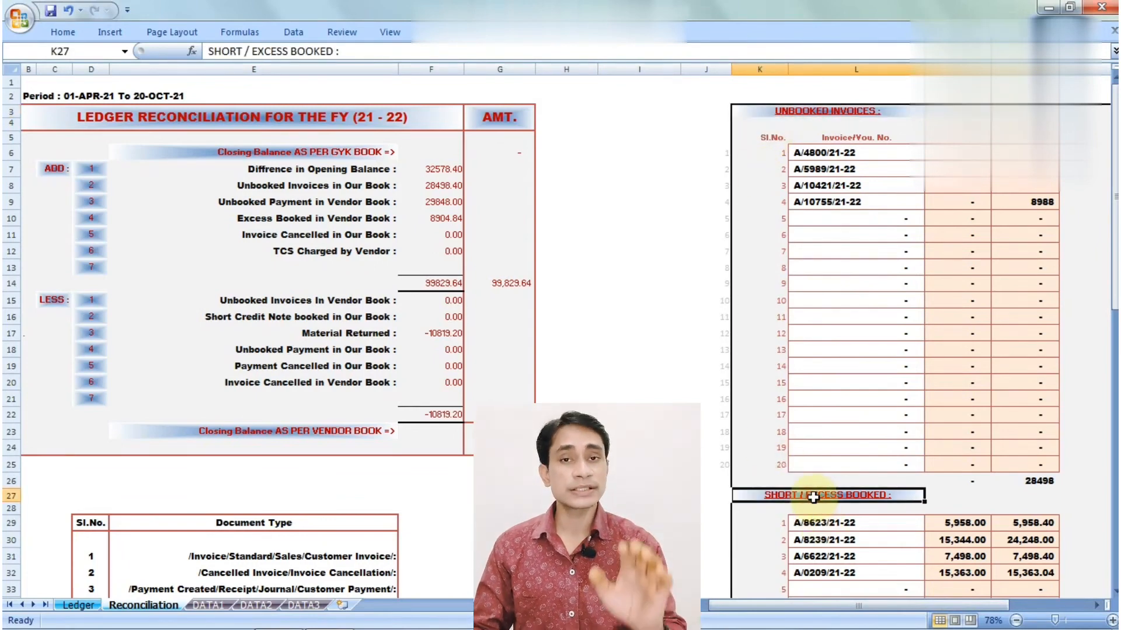
{"action": "left_click", "coordinate": [432, 171]}
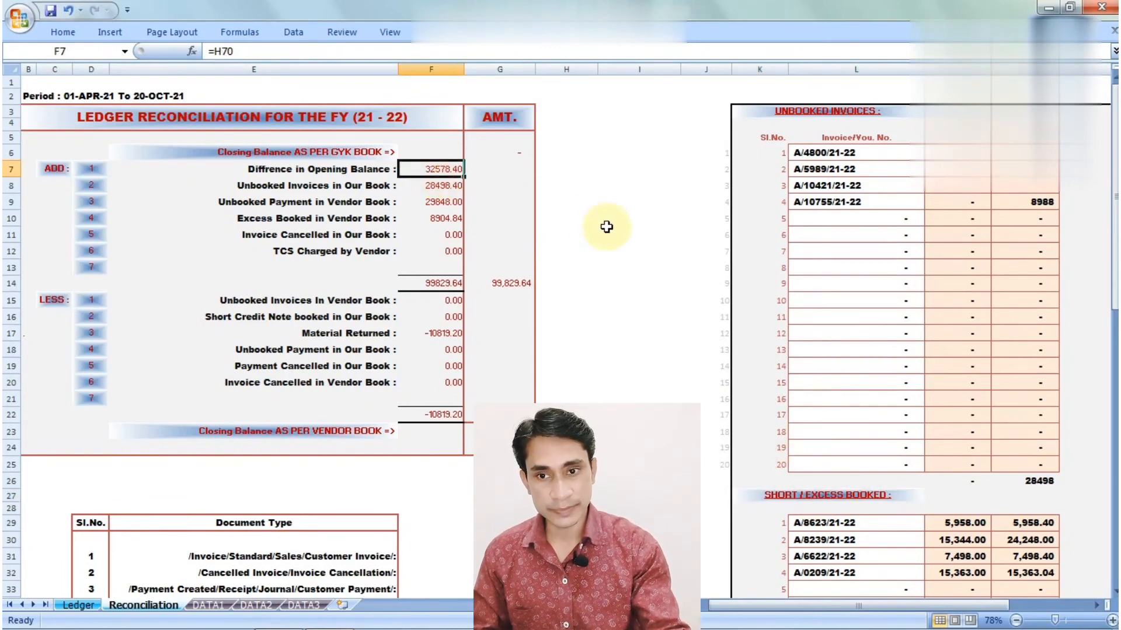
{"action": "key", "text": "Down"}
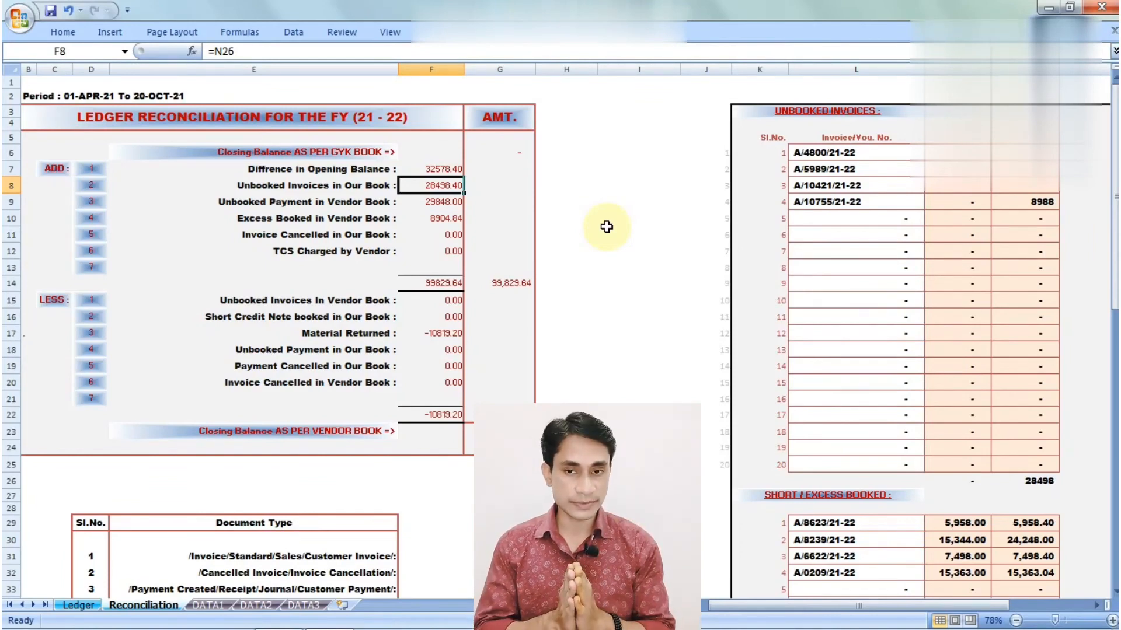
{"action": "left_click", "coordinate": [842, 153]}
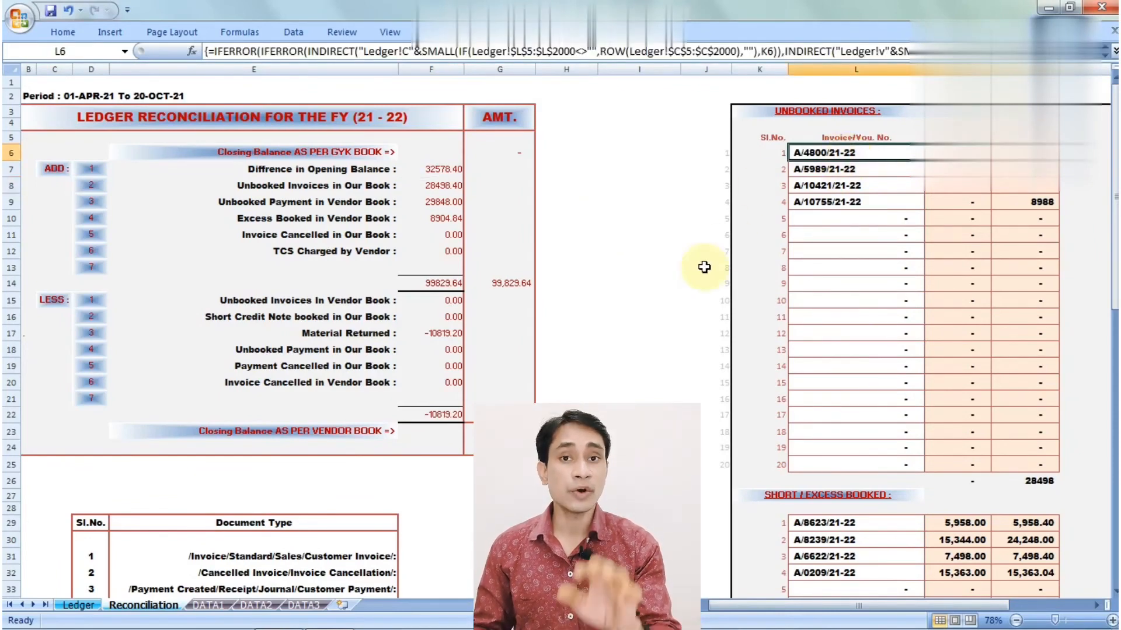
Expand the formula bar to show L6's full IFERROR/INDIRECT array formula for the first unbooked invoice
{"action": "left_click", "coordinate": [1115, 51]}
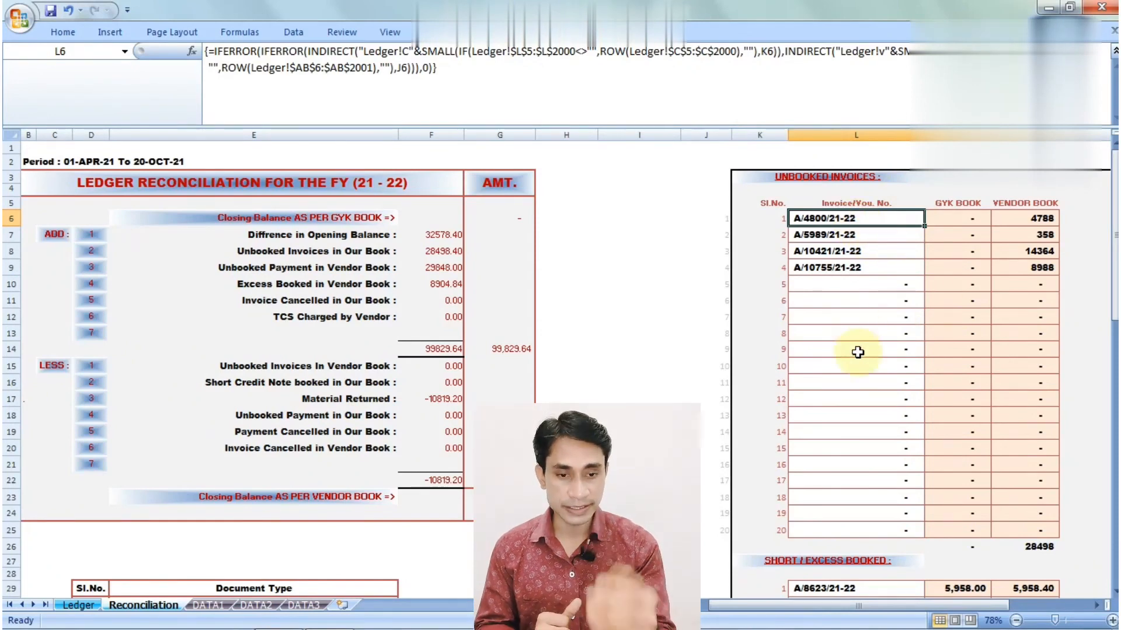
{"action": "left_click_drag", "start_coordinate": [1115, 263], "coordinate": [1115, 367]}
{"action": "left_click", "coordinate": [632, 345]}
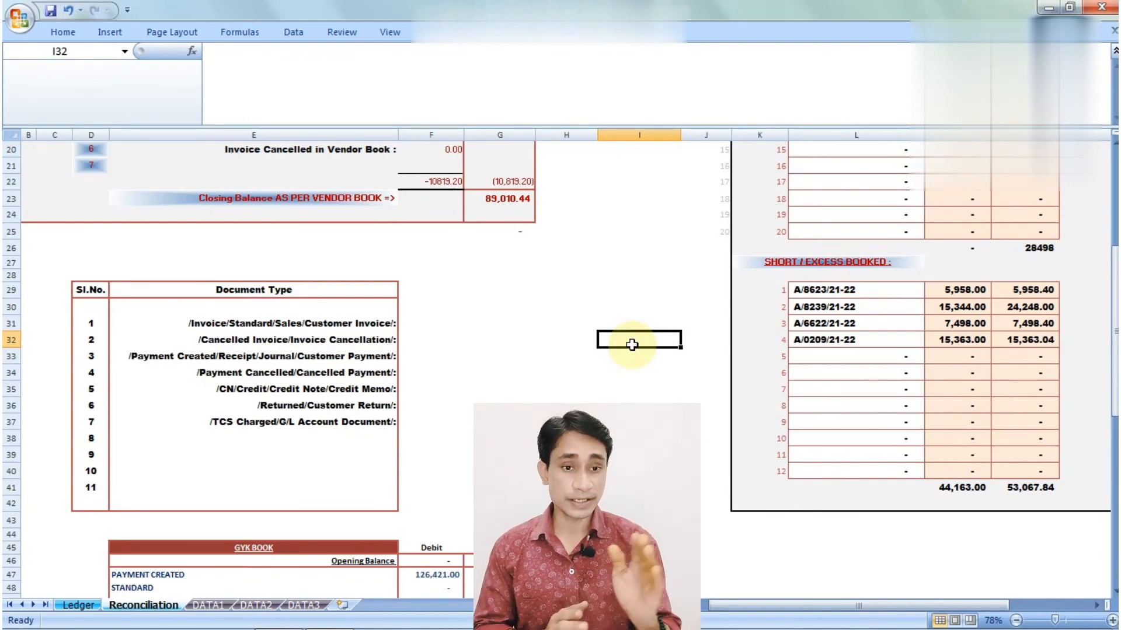
{"action": "left_click_drag", "start_coordinate": [1115, 295], "coordinate": [1116, 163]}
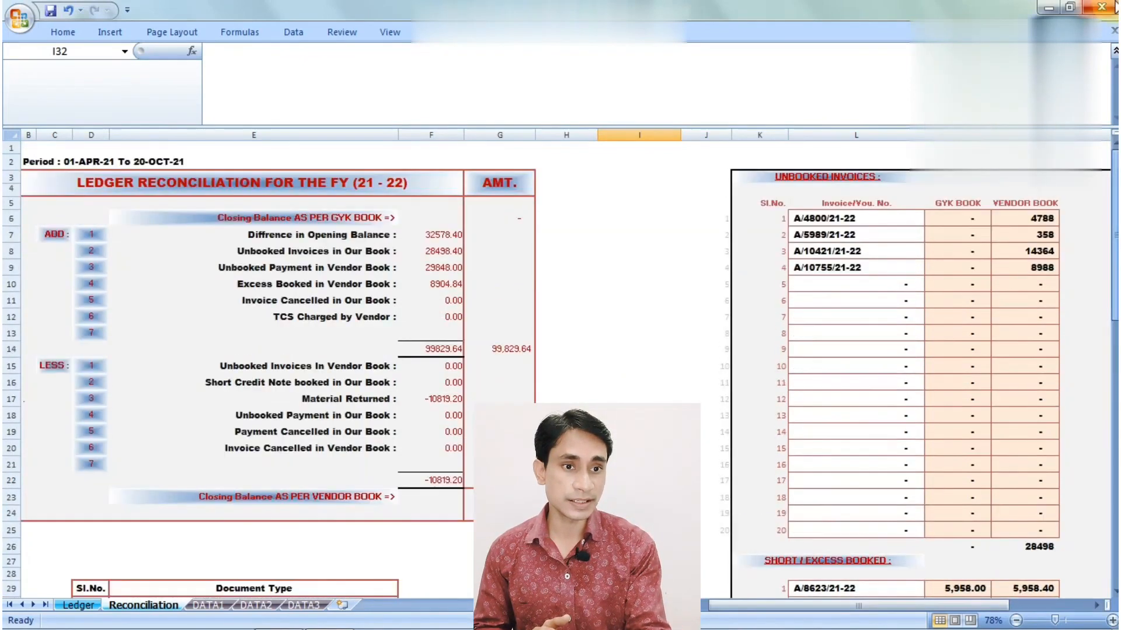
{"action": "left_click", "coordinate": [847, 179]}
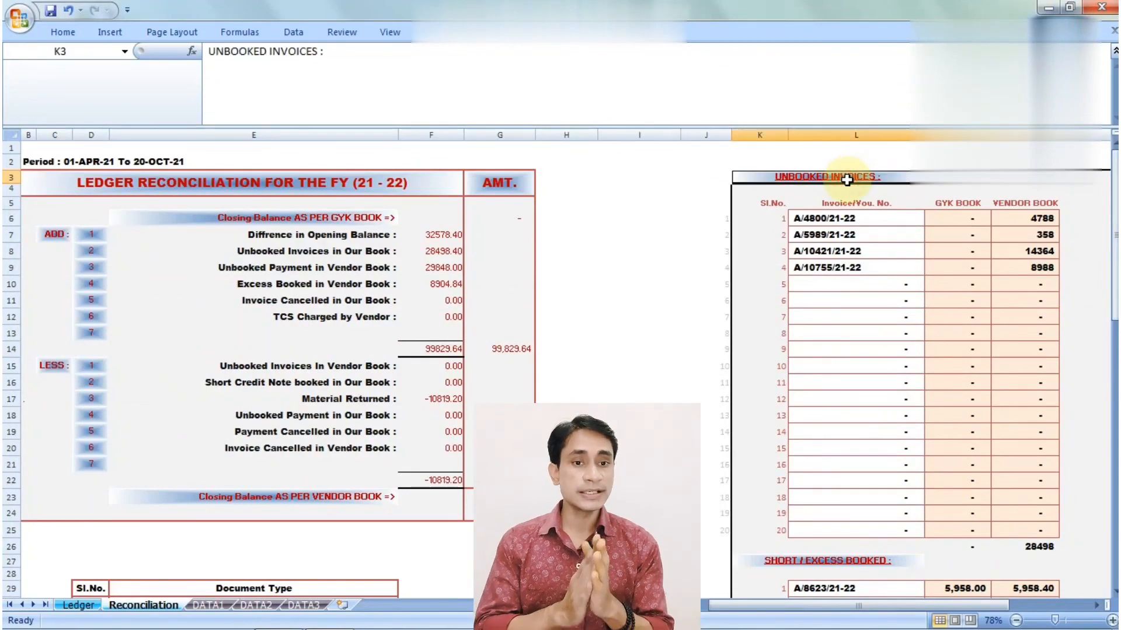
{"action": "left_click", "coordinate": [849, 221]}
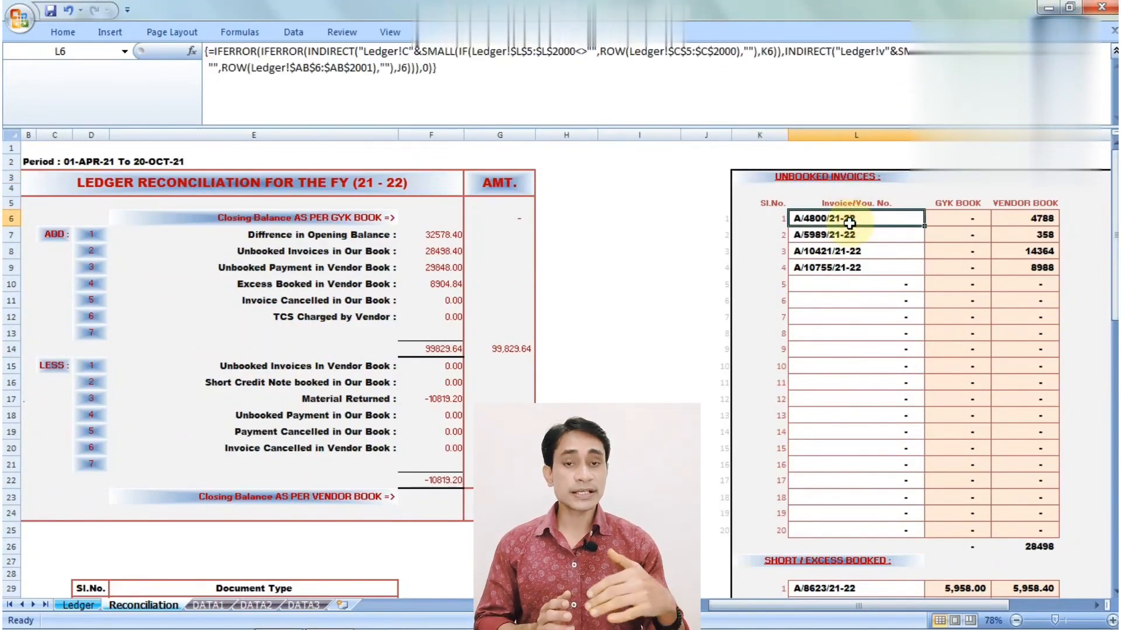